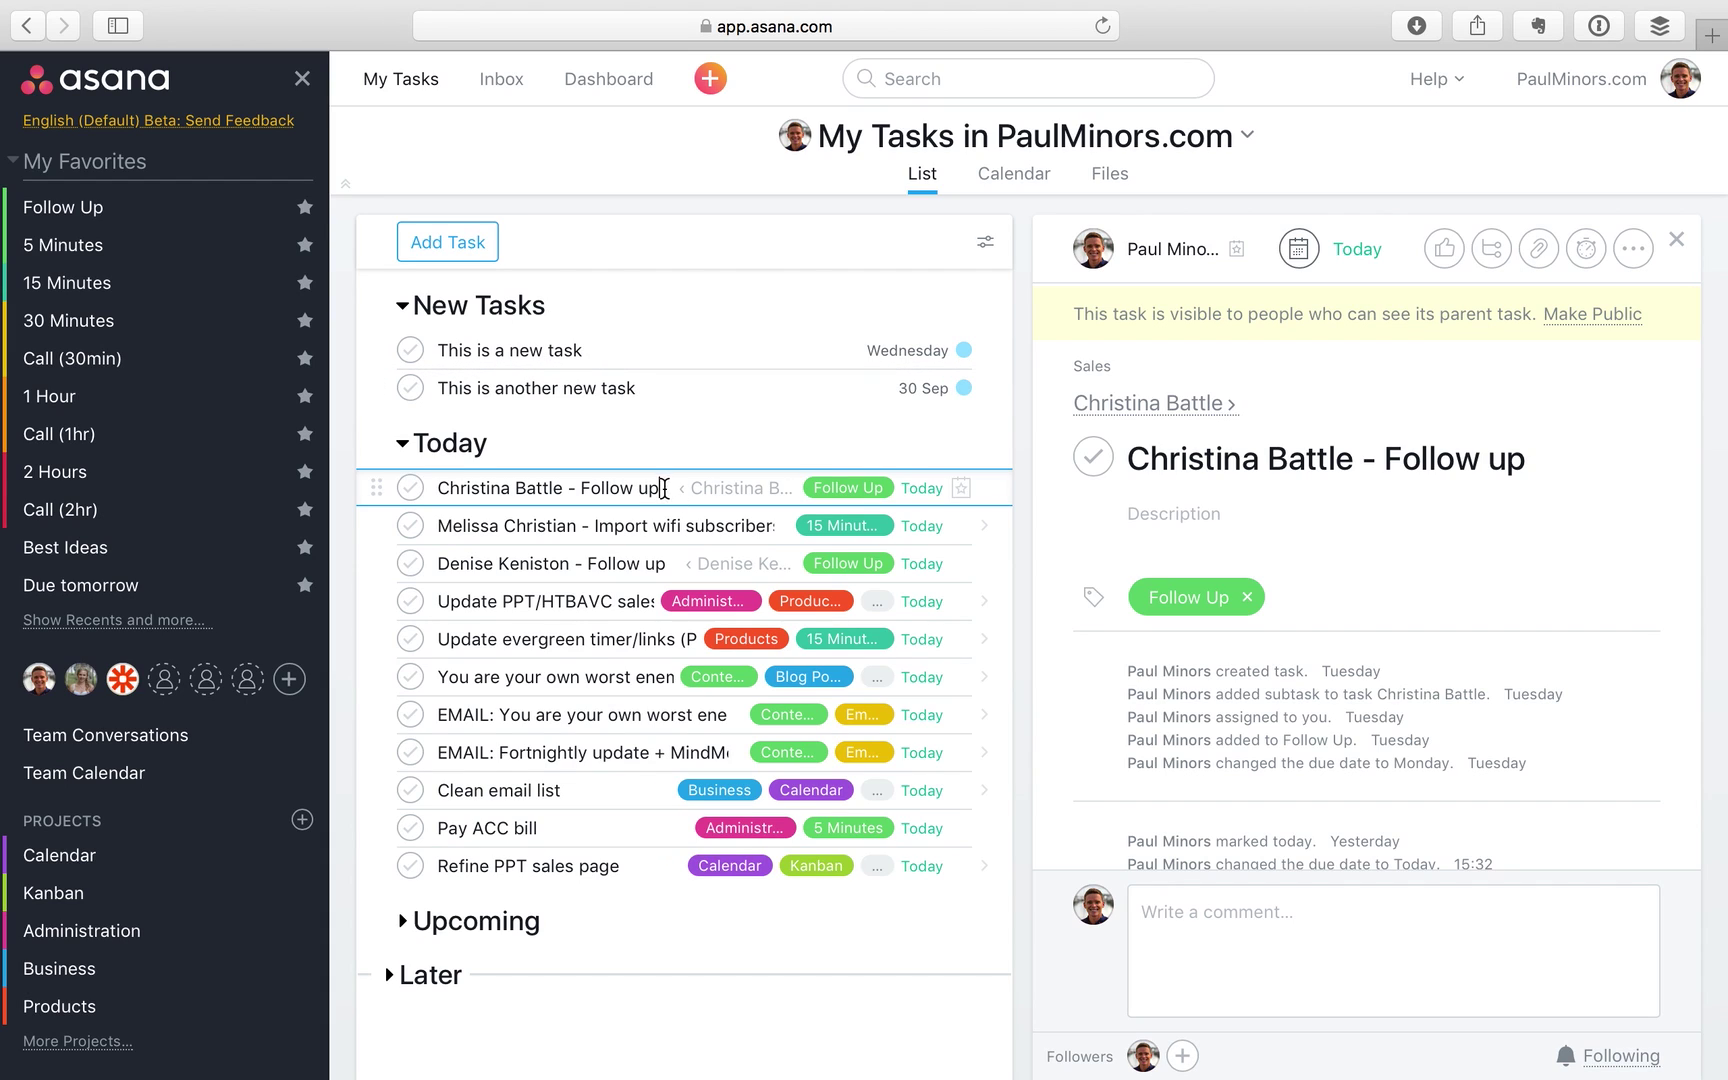
Mark 'This is a new task' for Upcoming from its scheduling choices
{"action": "left_click", "coordinate": [677, 350]}
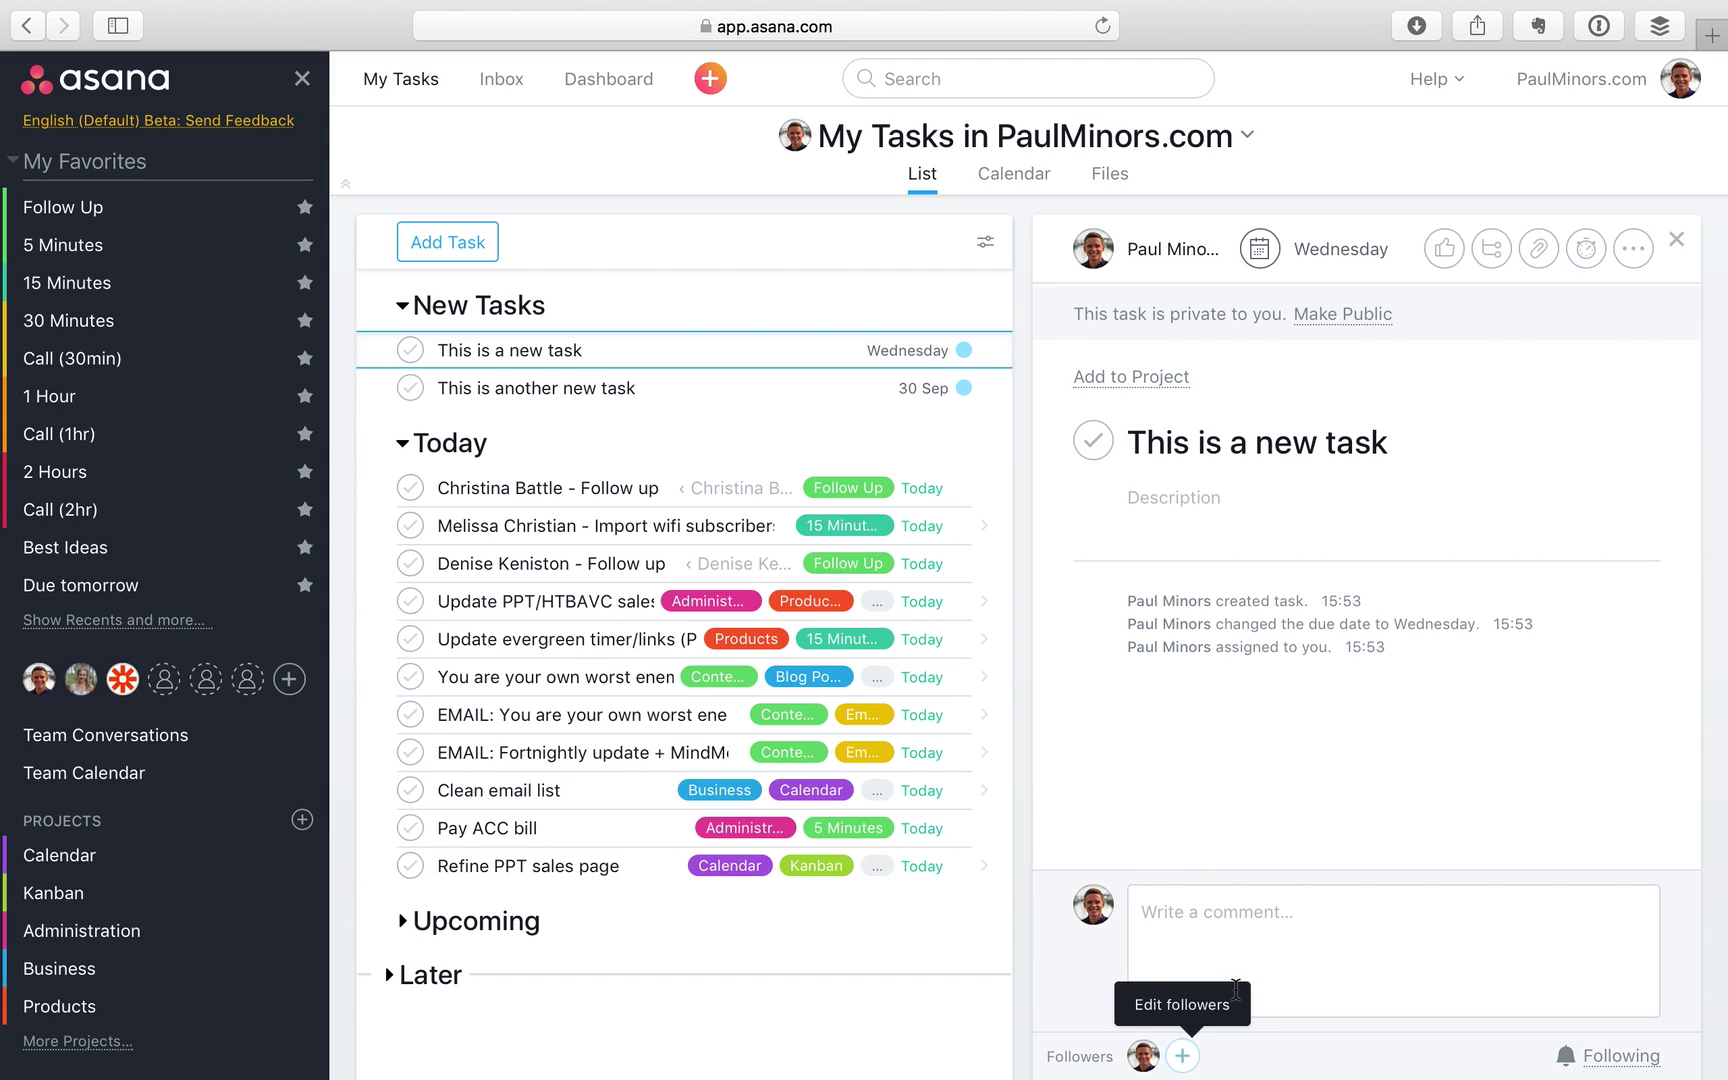
{"action": "left_click", "coordinate": [964, 351]}
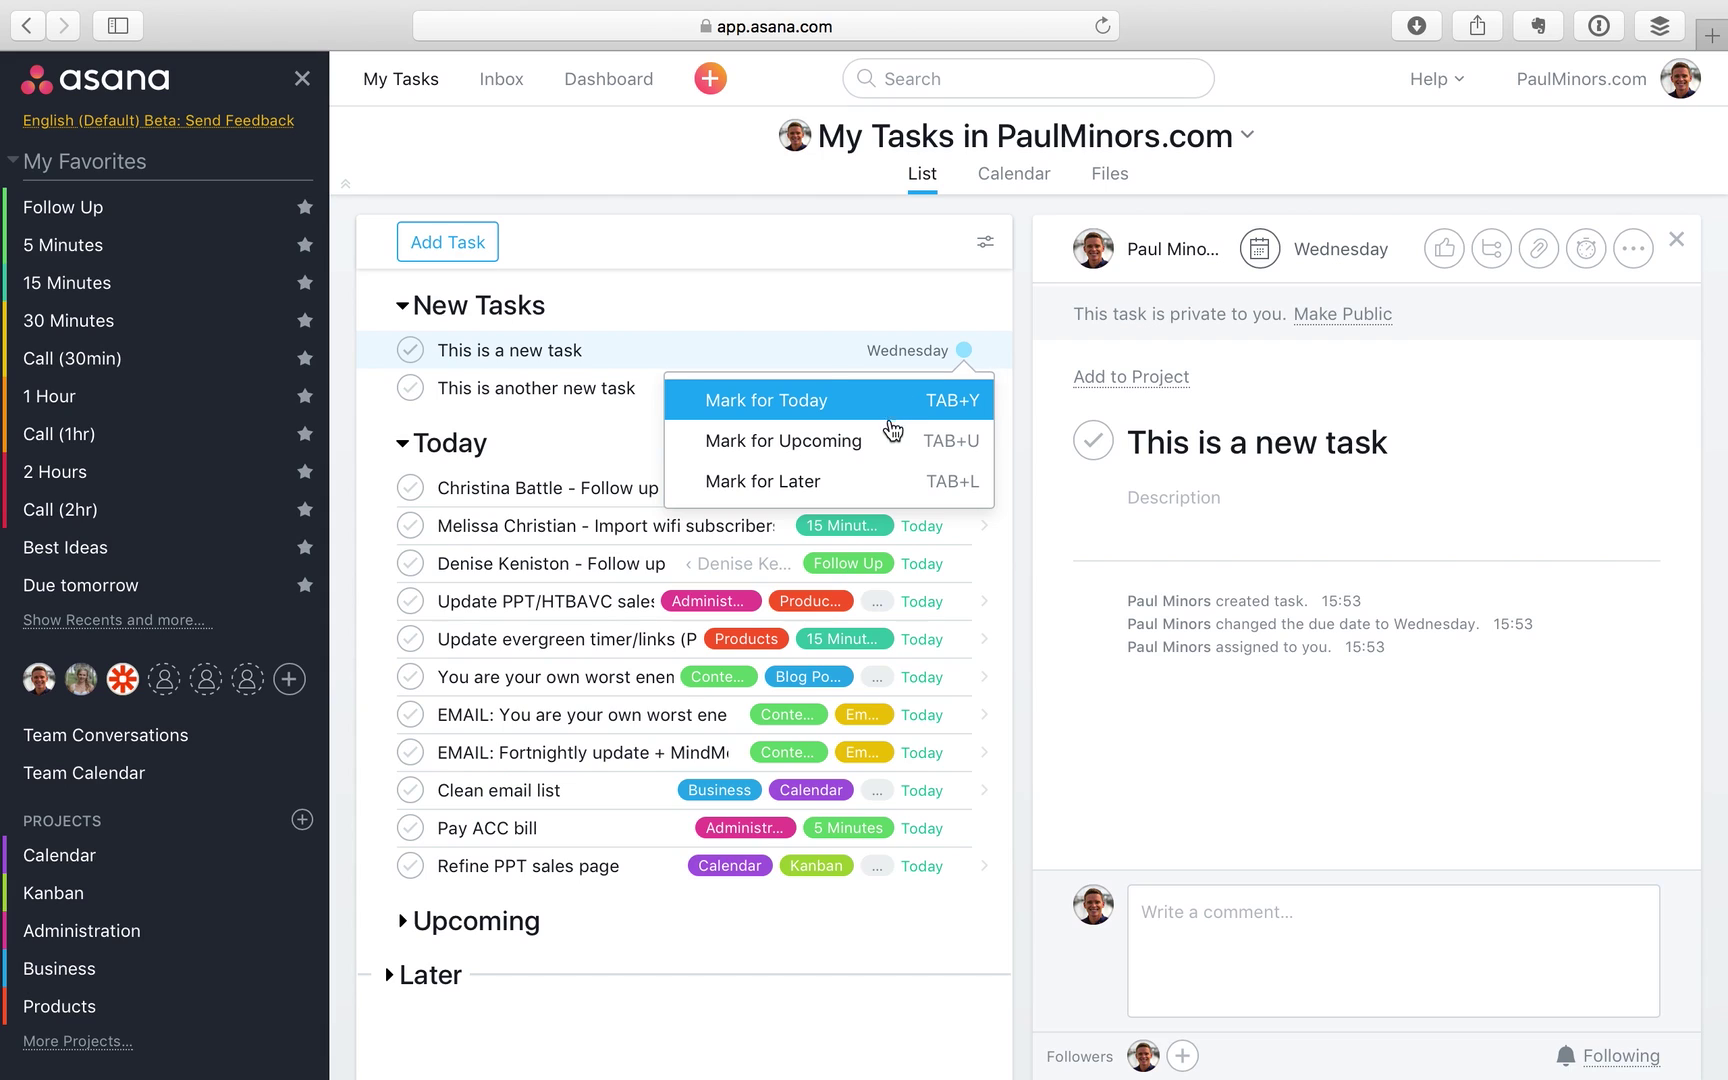
{"action": "left_click", "coordinate": [914, 285]}
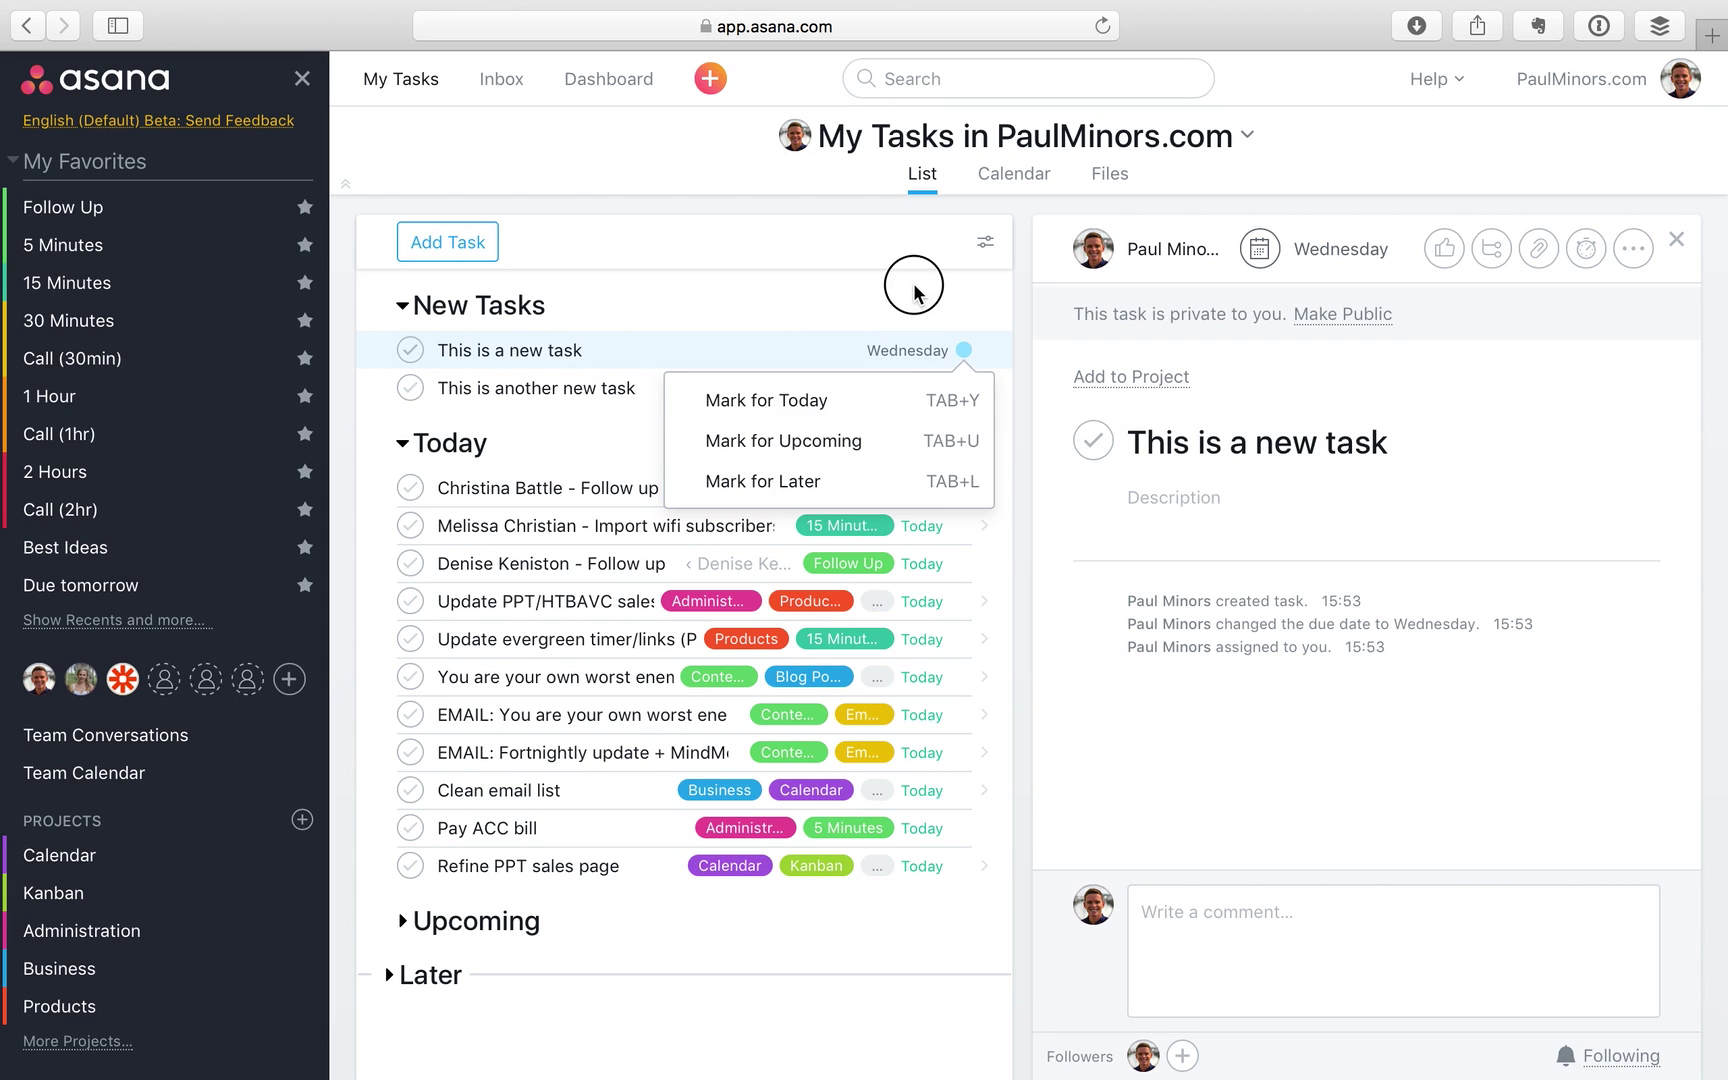
{"action": "key", "text": "super+minus"}
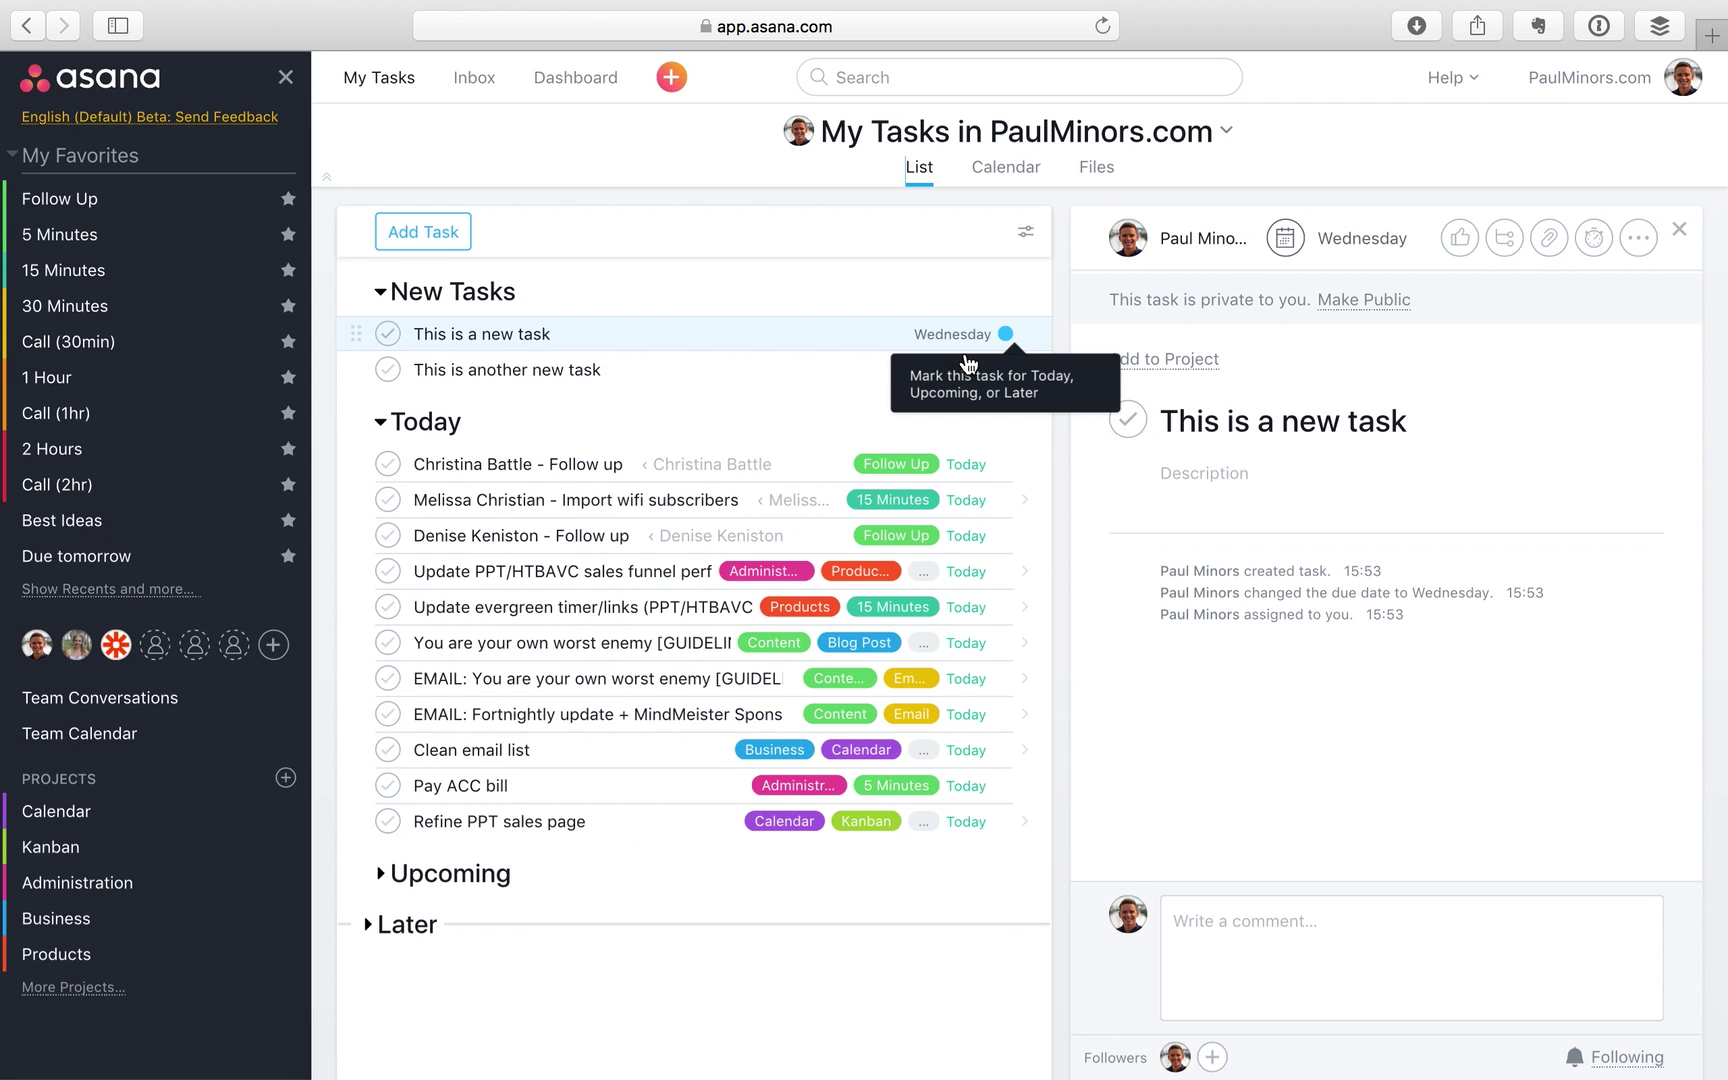
{"action": "left_click", "coordinate": [1005, 336]}
{"action": "left_click", "coordinate": [914, 420]}
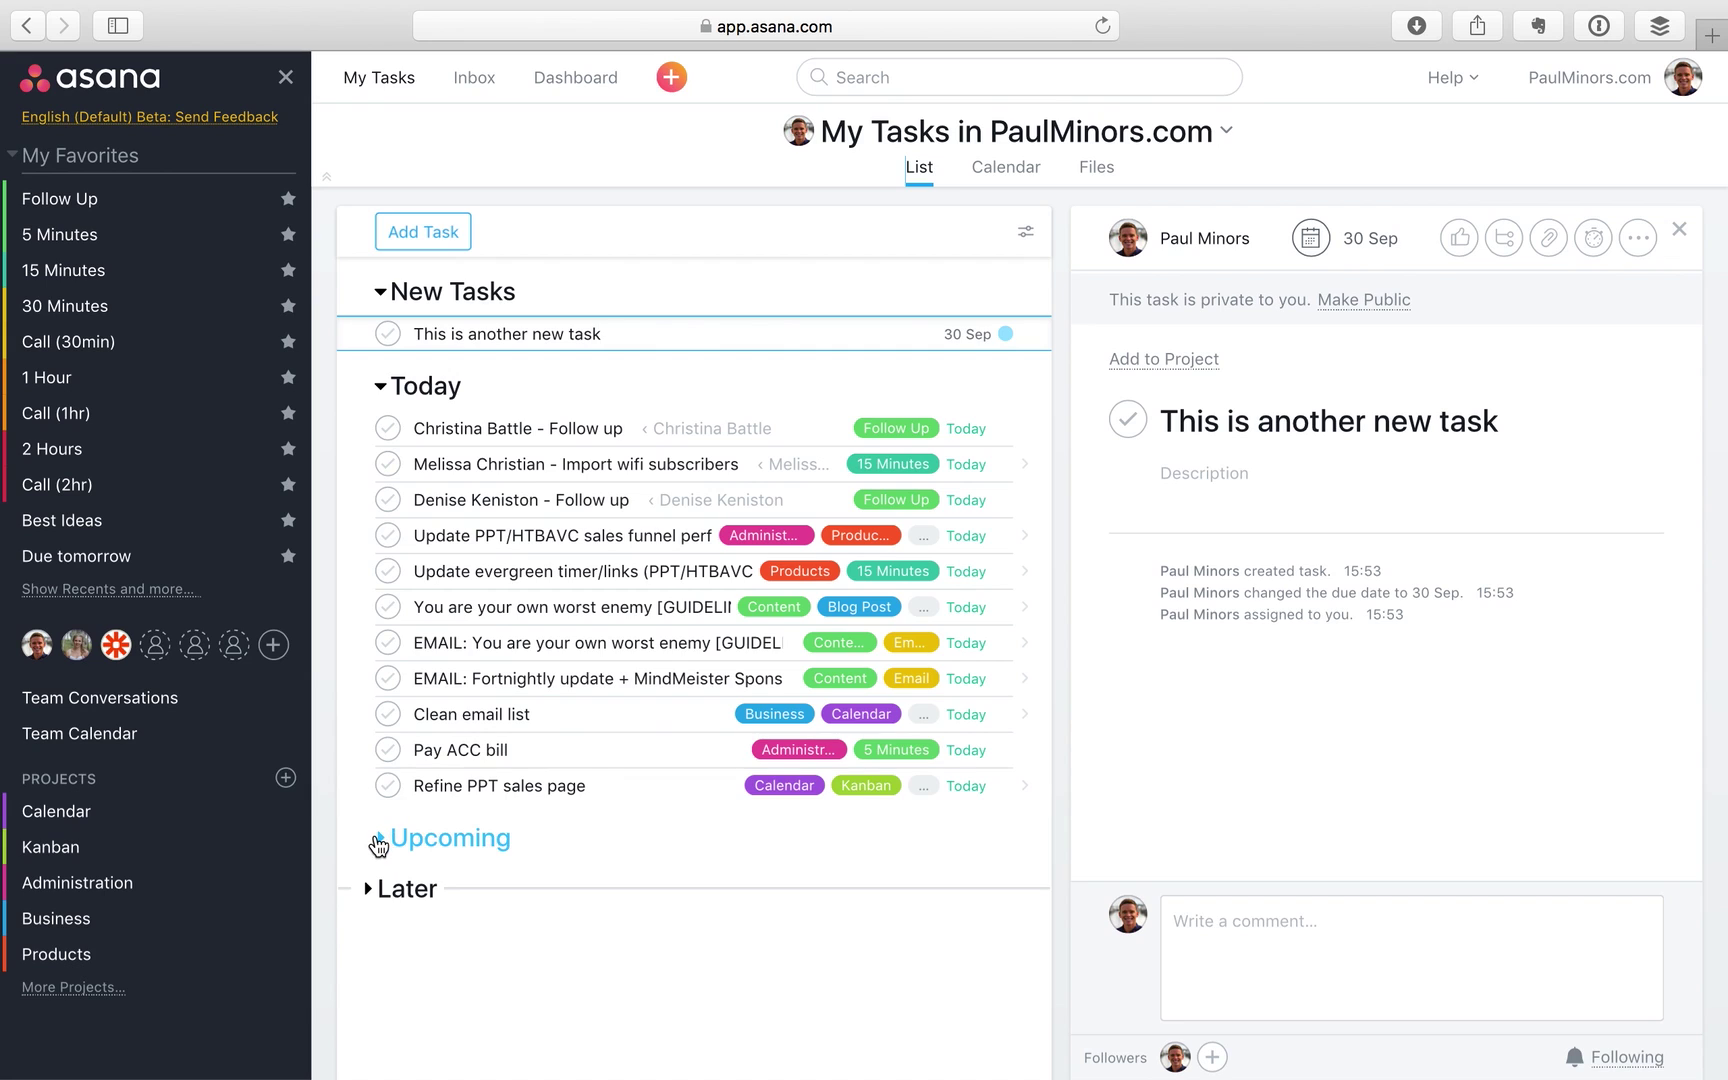
Check the moved task under Upcoming, then drag the top follow-up task below the other follow-up
{"action": "left_click", "coordinate": [380, 838]}
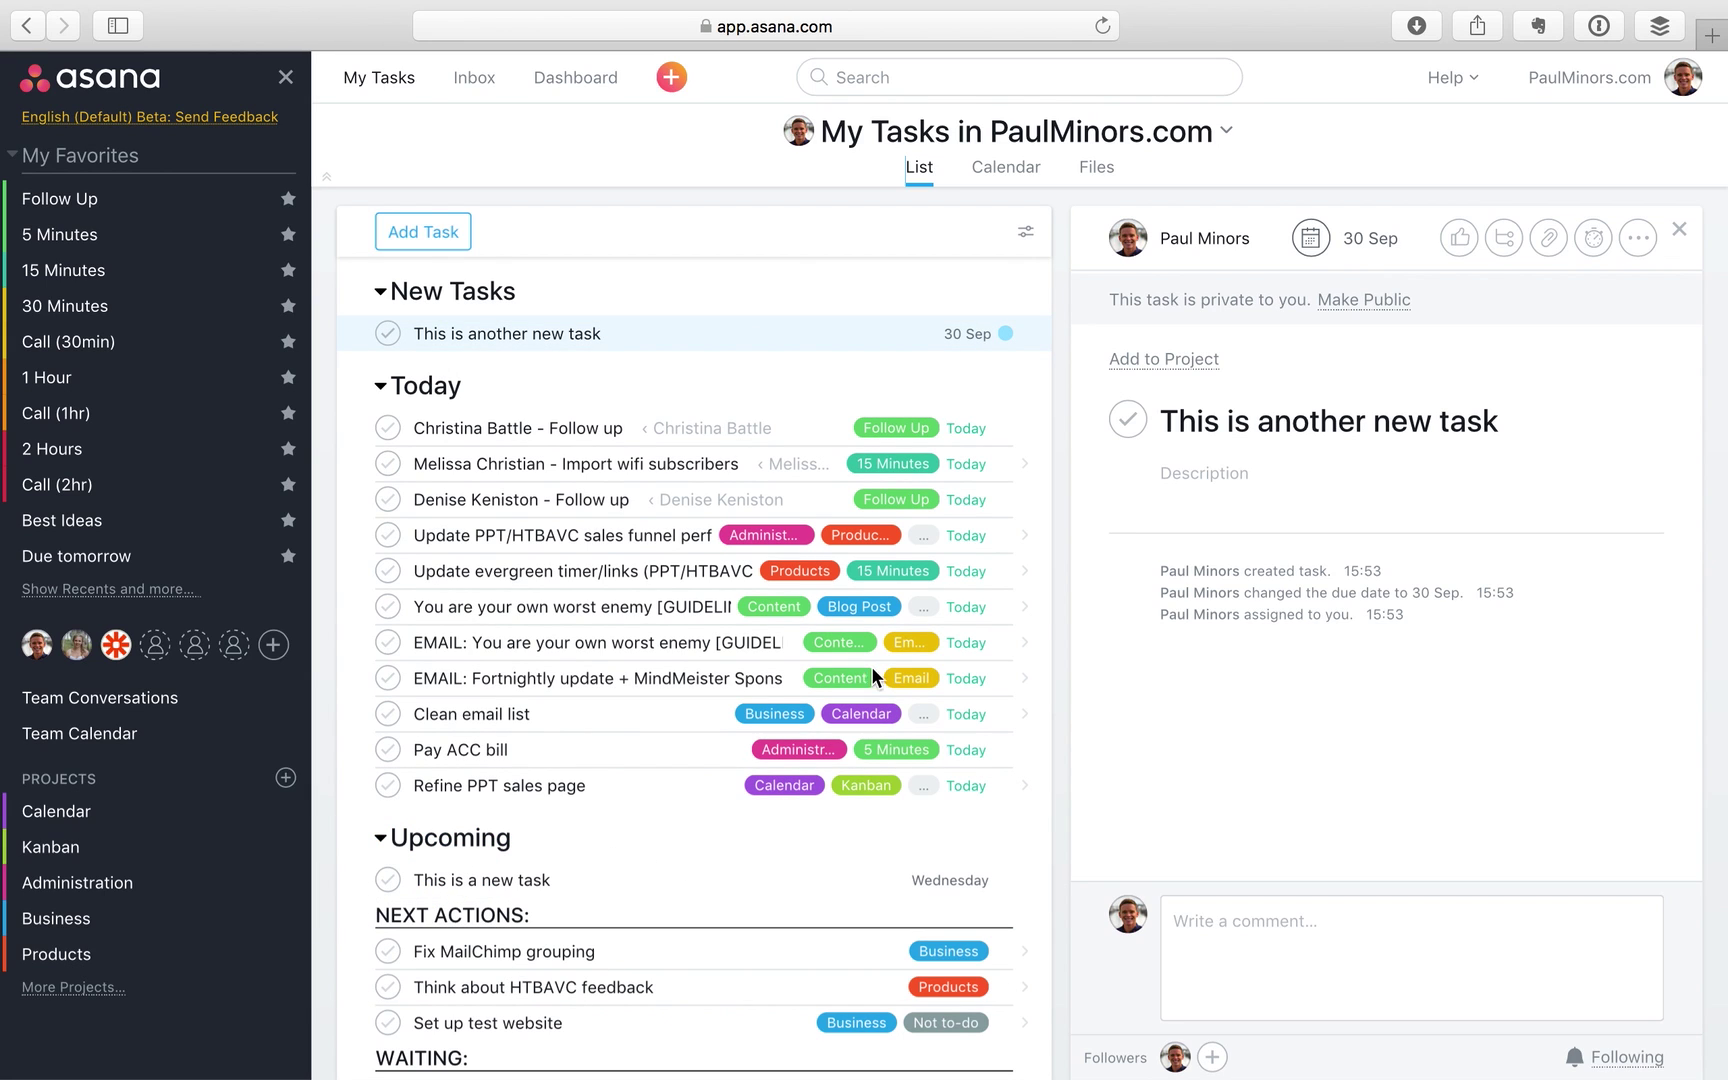
{"action": "scroll", "coordinate": [540, 811], "scroll_direction": "down", "scroll_amount": 2}
{"action": "scroll", "coordinate": [539, 809], "scroll_direction": "down", "scroll_amount": 2}
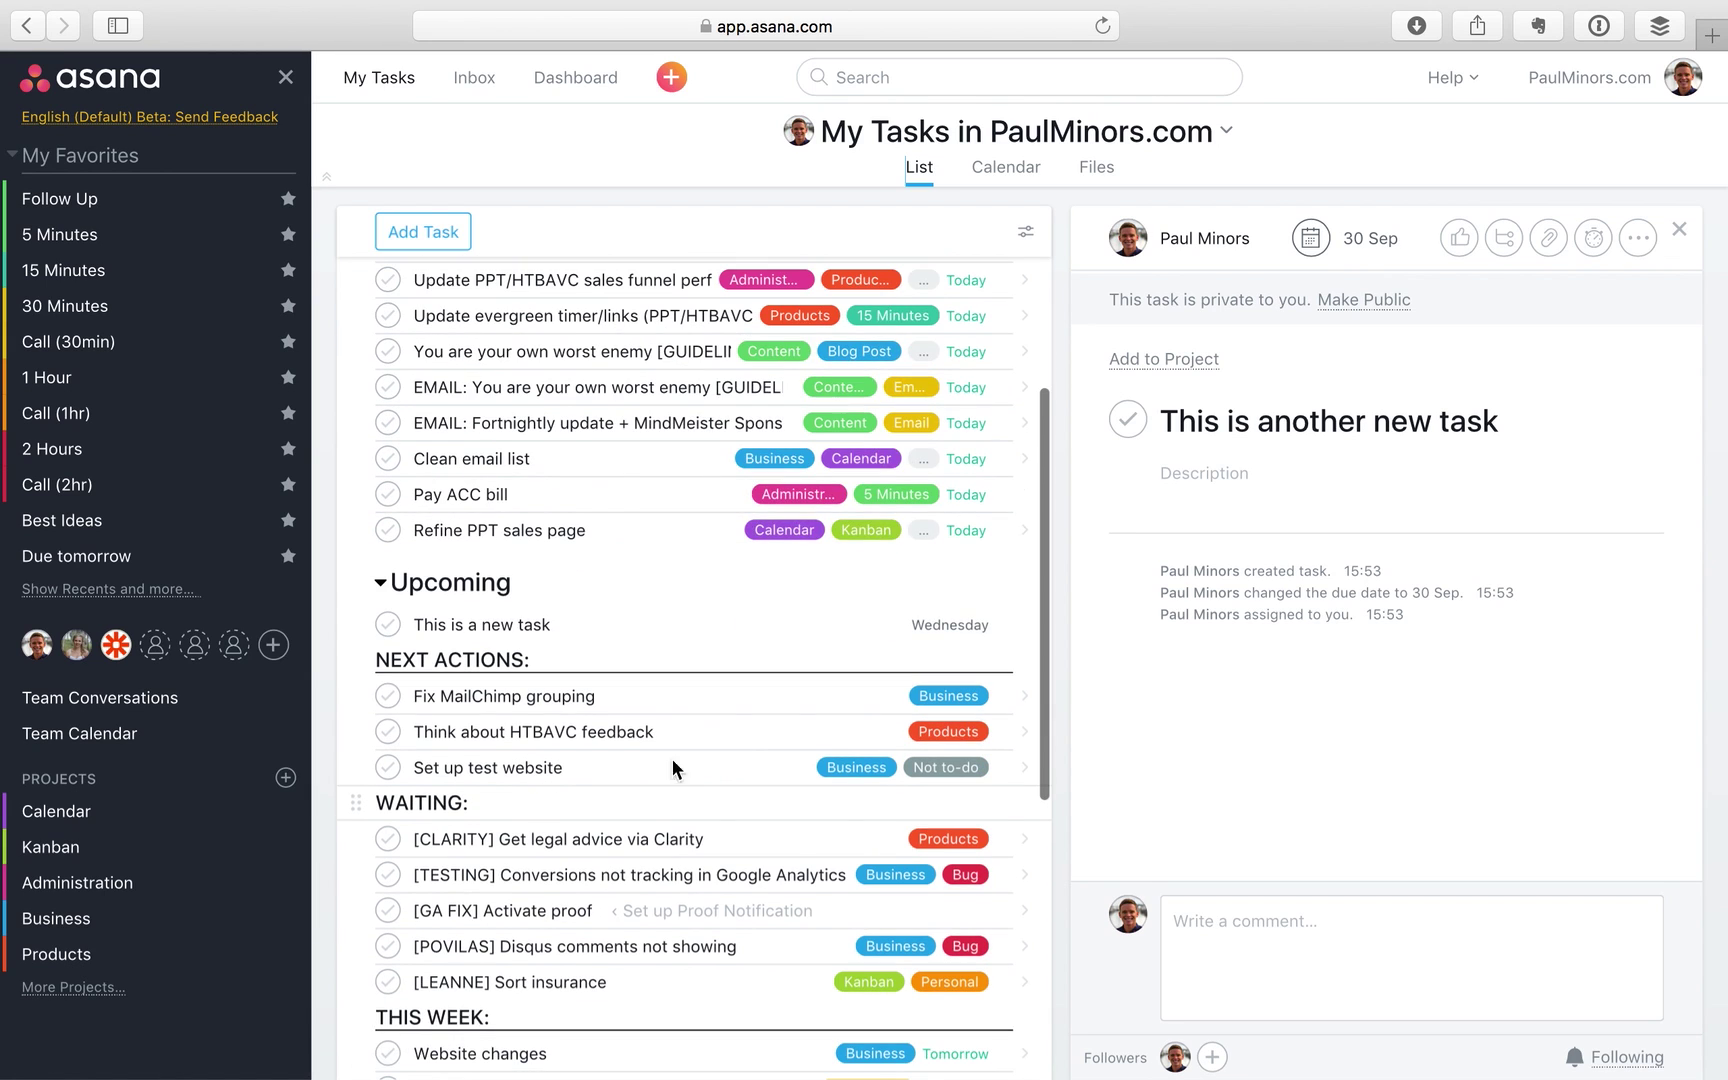
{"action": "left_click", "coordinate": [588, 624]}
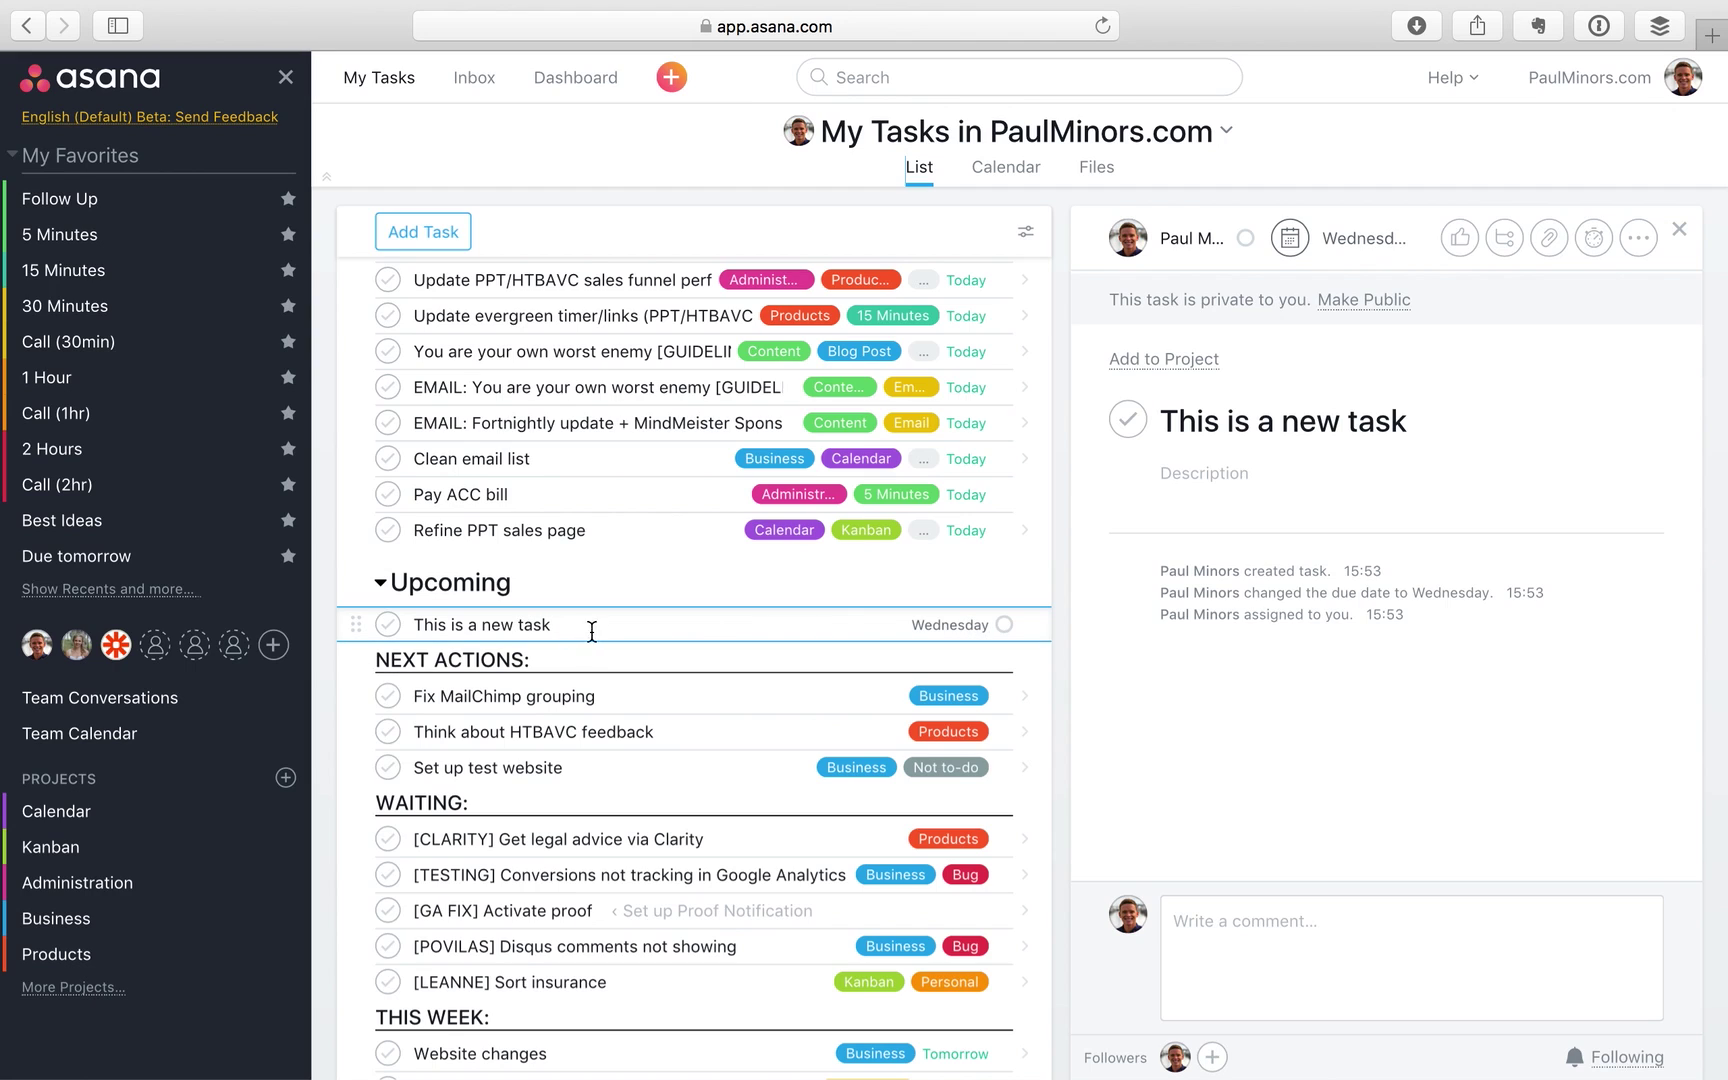
{"action": "scroll", "coordinate": [837, 548], "scroll_direction": "up", "scroll_amount": 3}
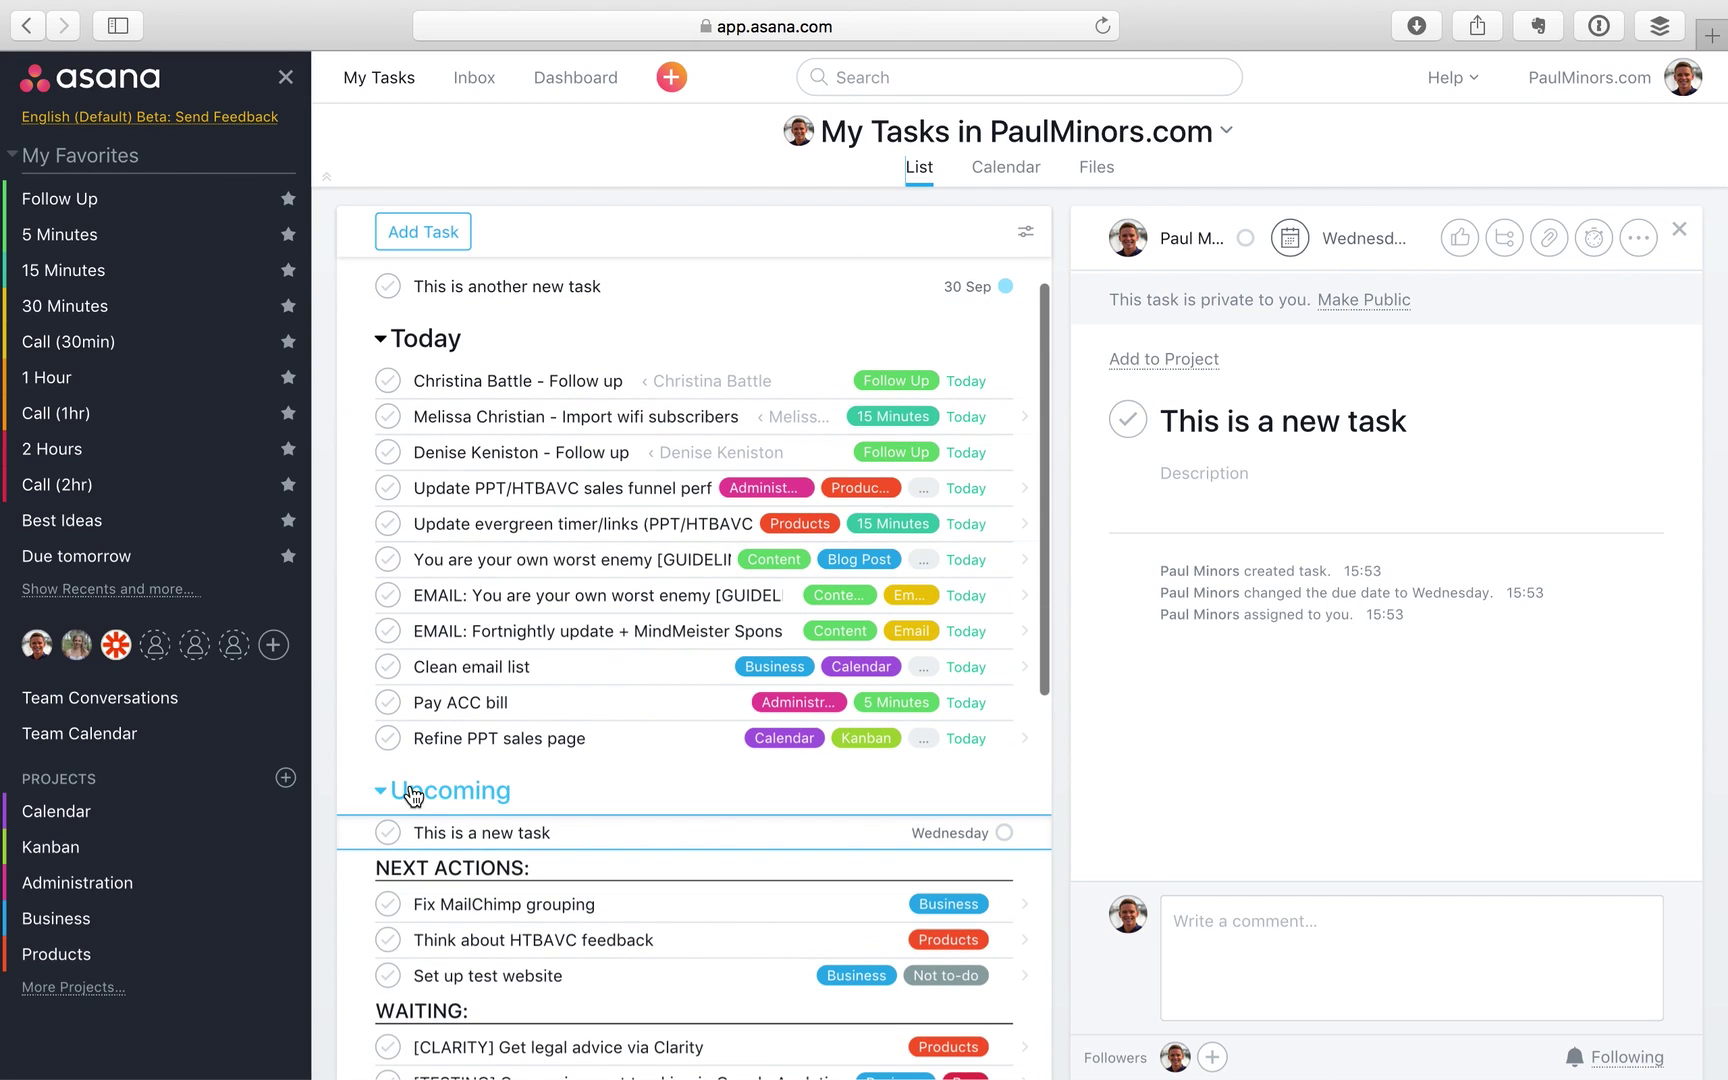
{"action": "left_click", "coordinate": [381, 791]}
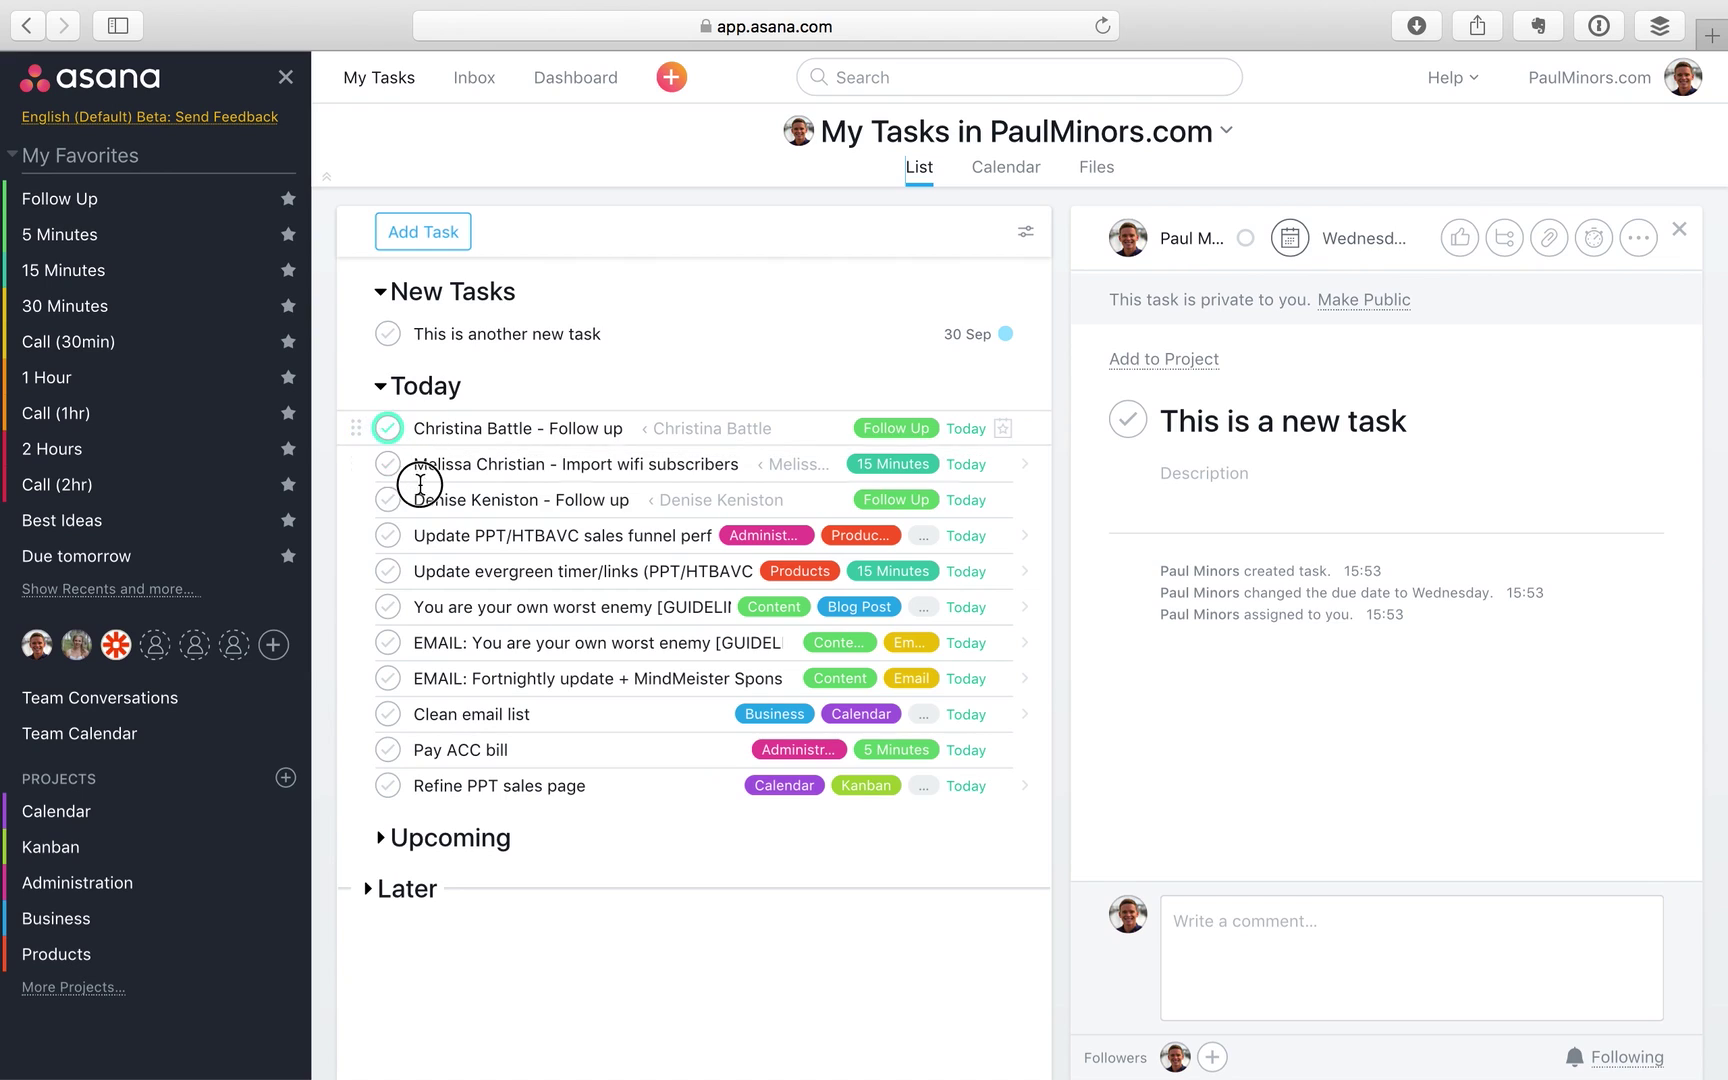
{"action": "left_click_drag", "start_coordinate": [355, 428], "coordinate": [383, 540]}
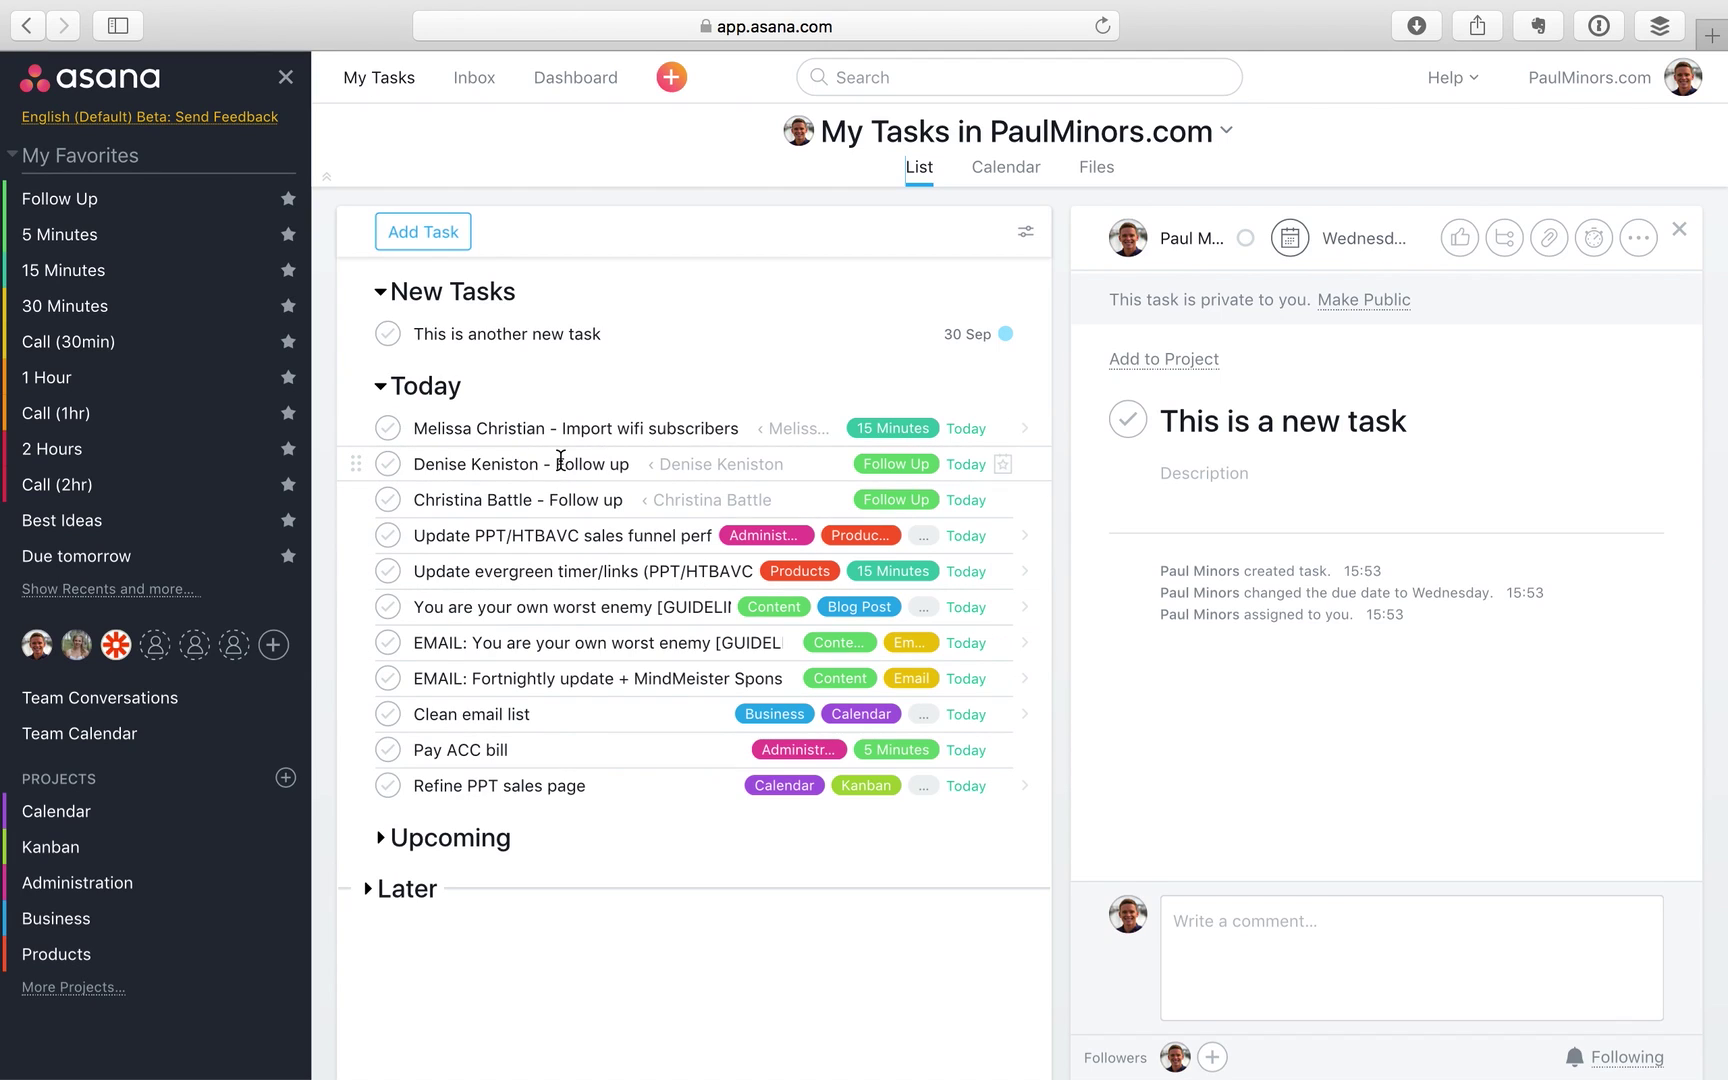
Add header rows MORNING:, AFTERNOON: and END OF DAY: after the last Today task
{"action": "left_click", "coordinate": [613, 783]}
{"action": "key", "text": "Return"}
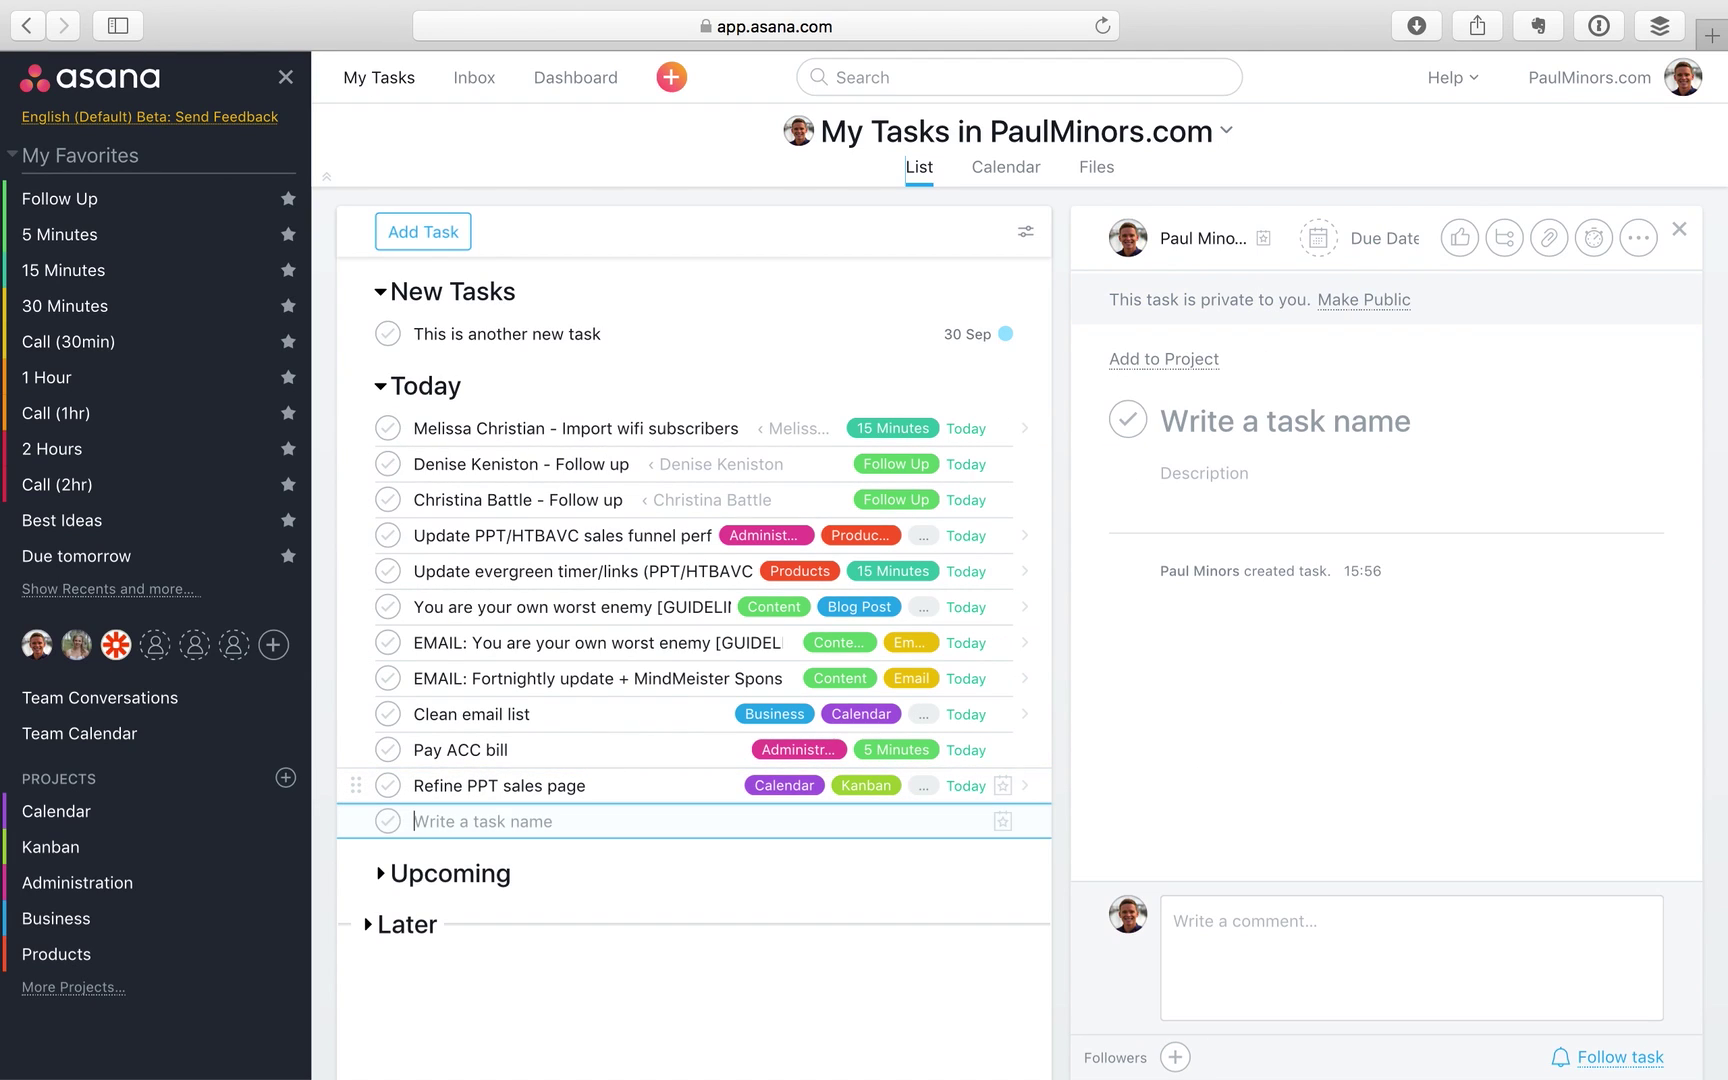
{"action": "type", "text": "MORNING:"}
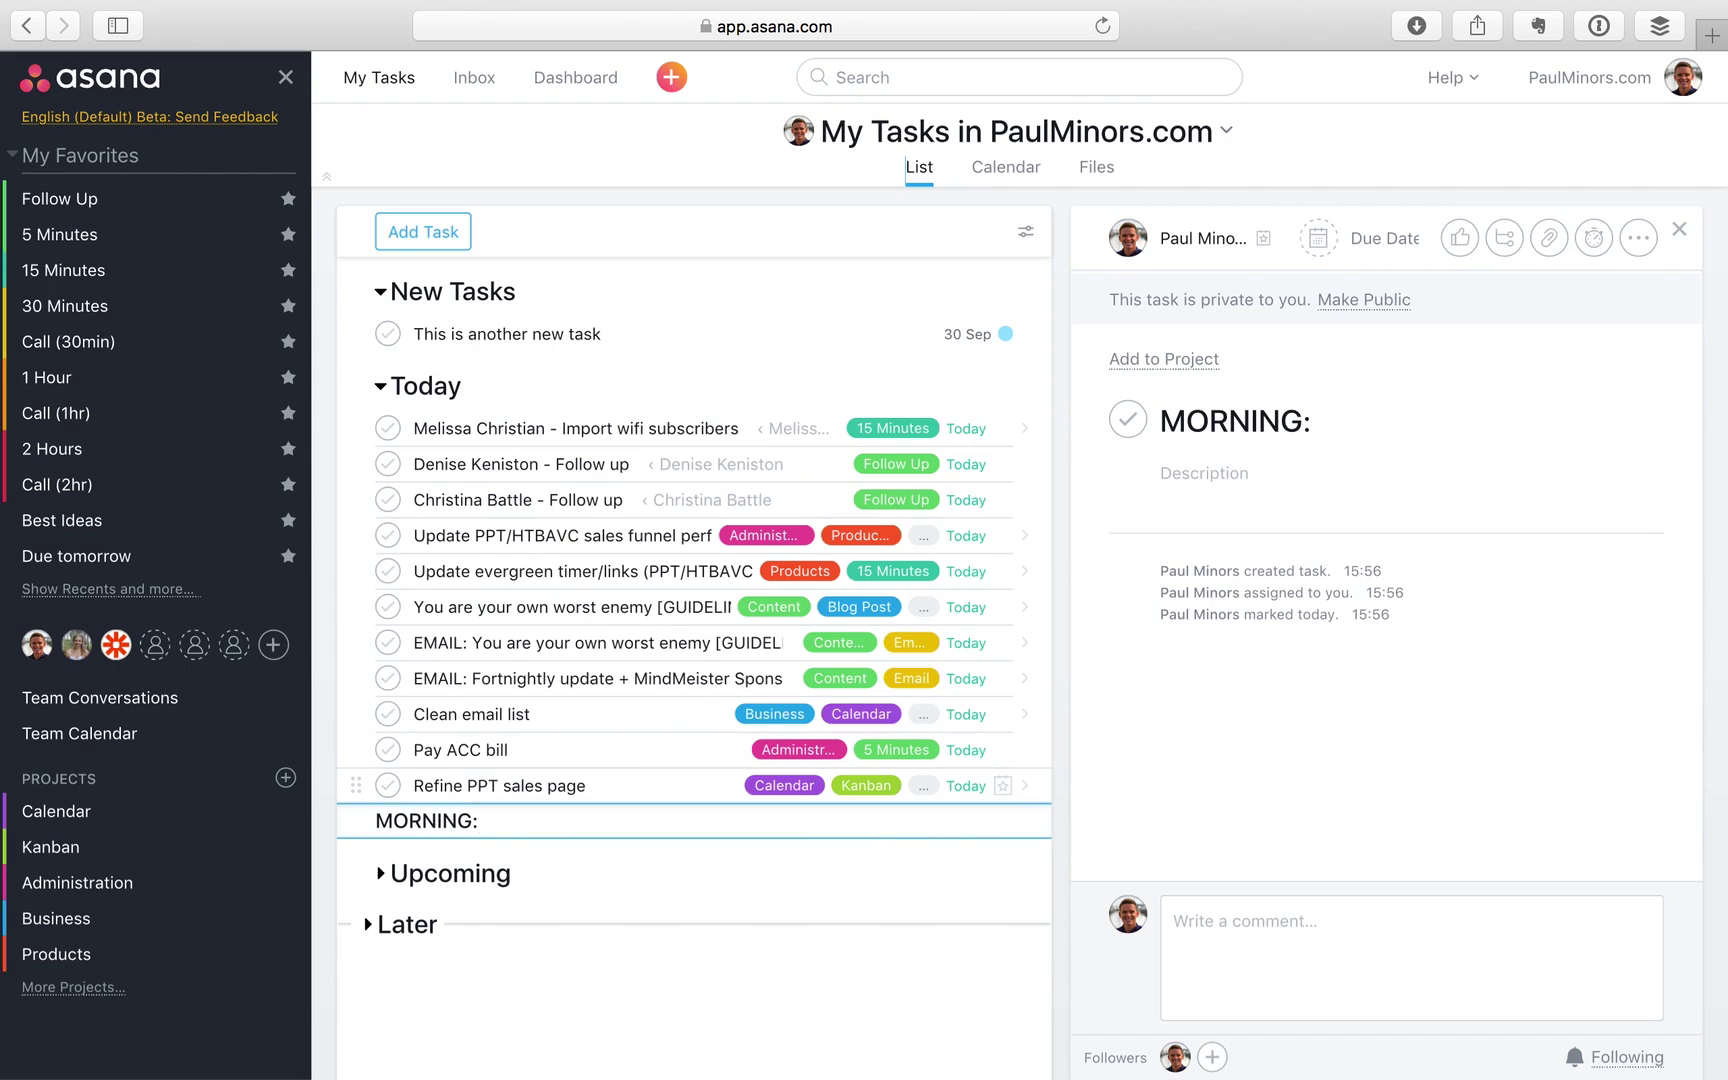
{"action": "key", "text": "Return"}
{"action": "type", "text": "AFT"}
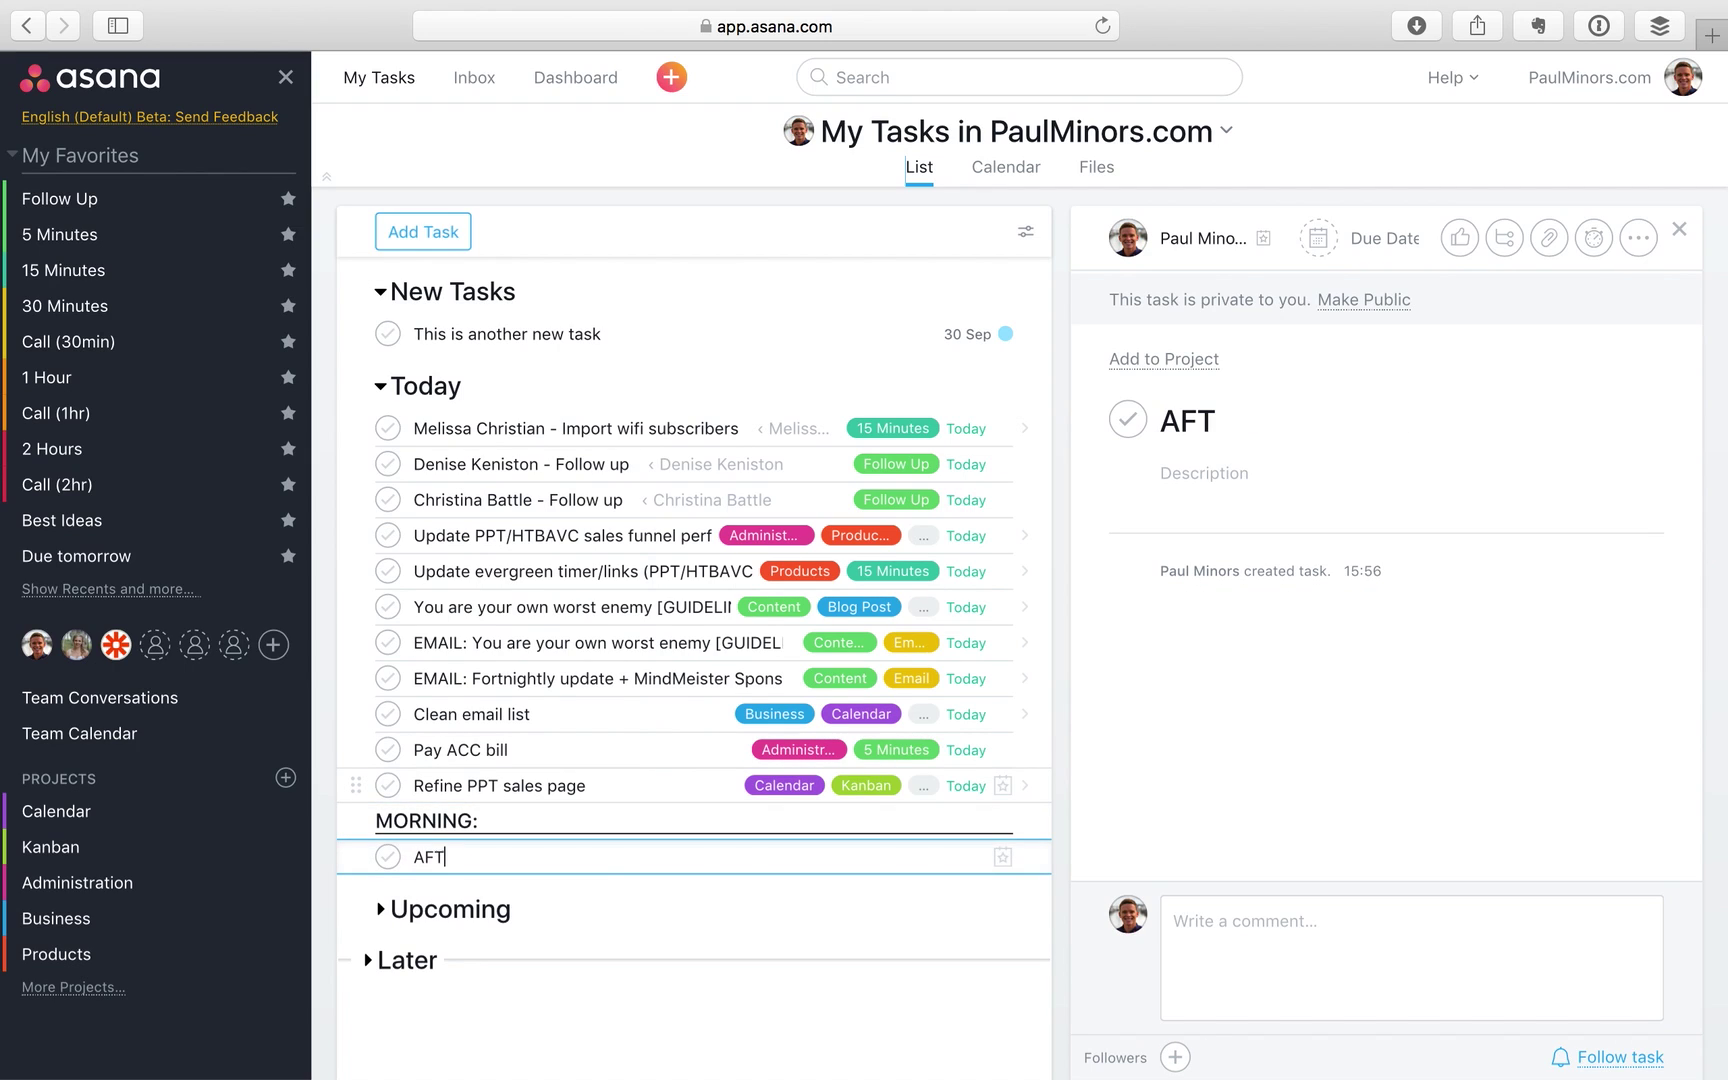
{"action": "type", "text": "ERNOON:"}
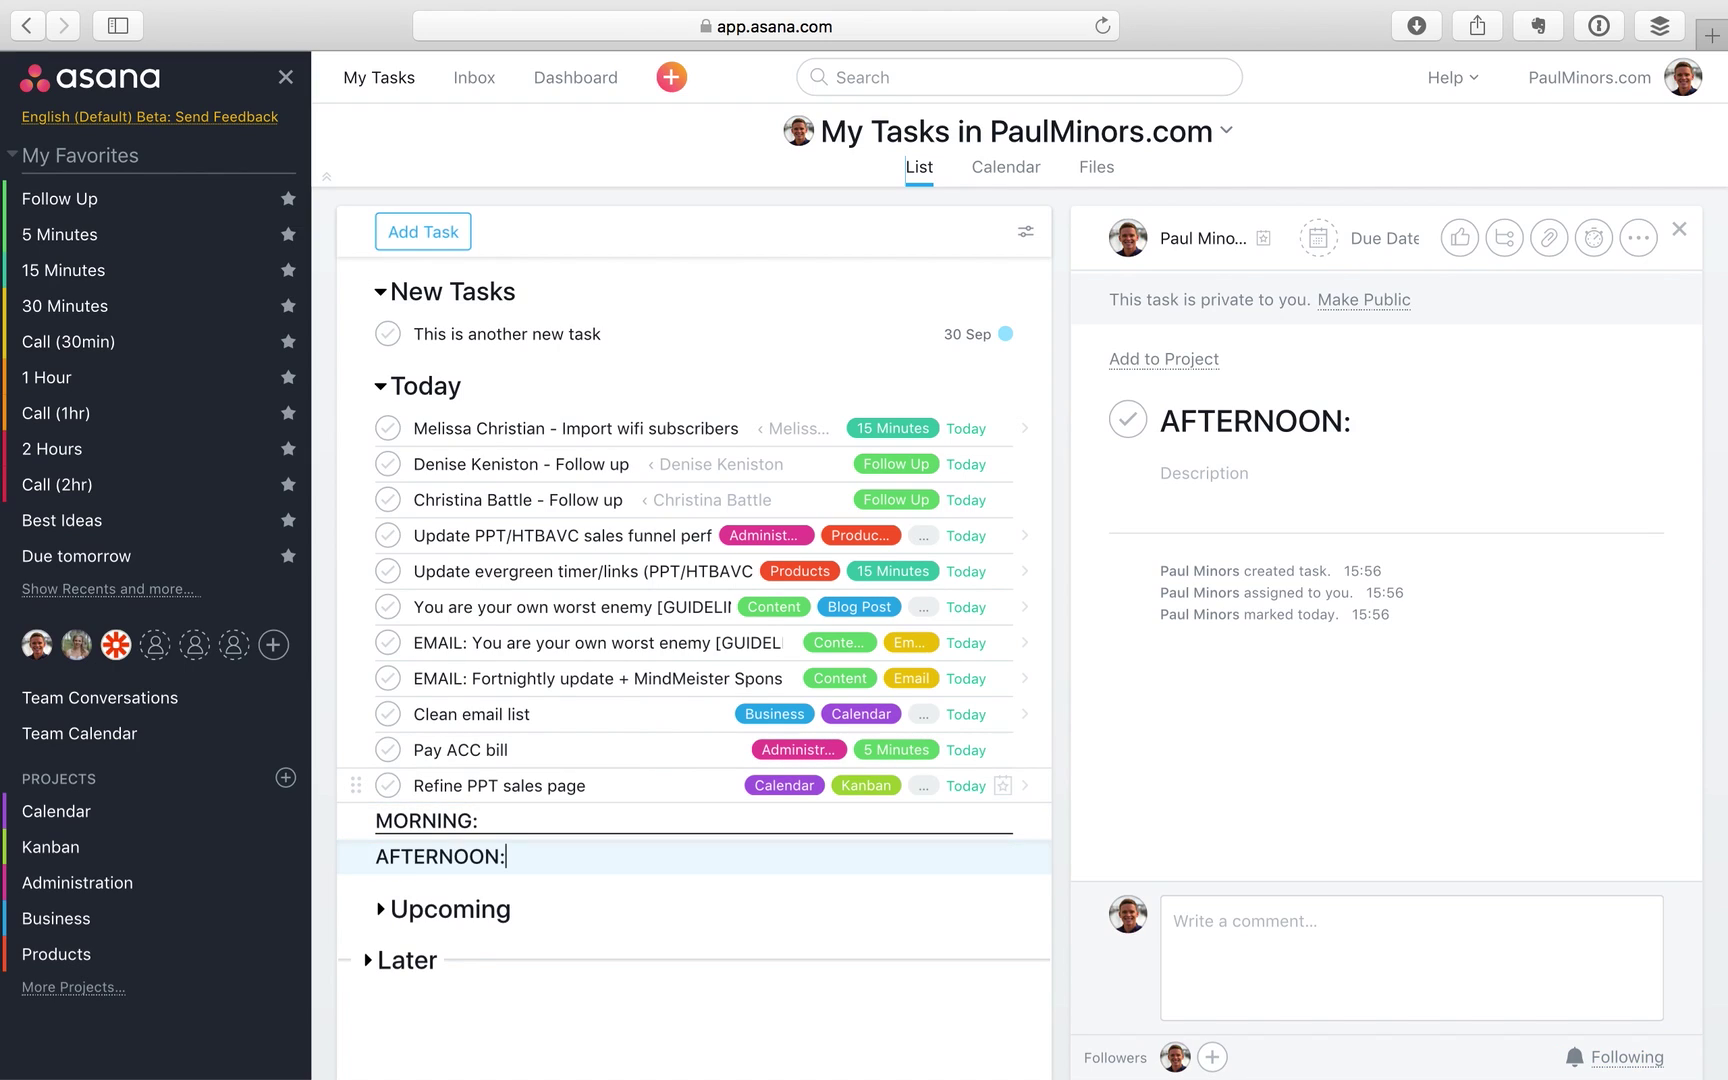
{"action": "key", "text": "Return"}
{"action": "type", "text": "END OF DAY:"}
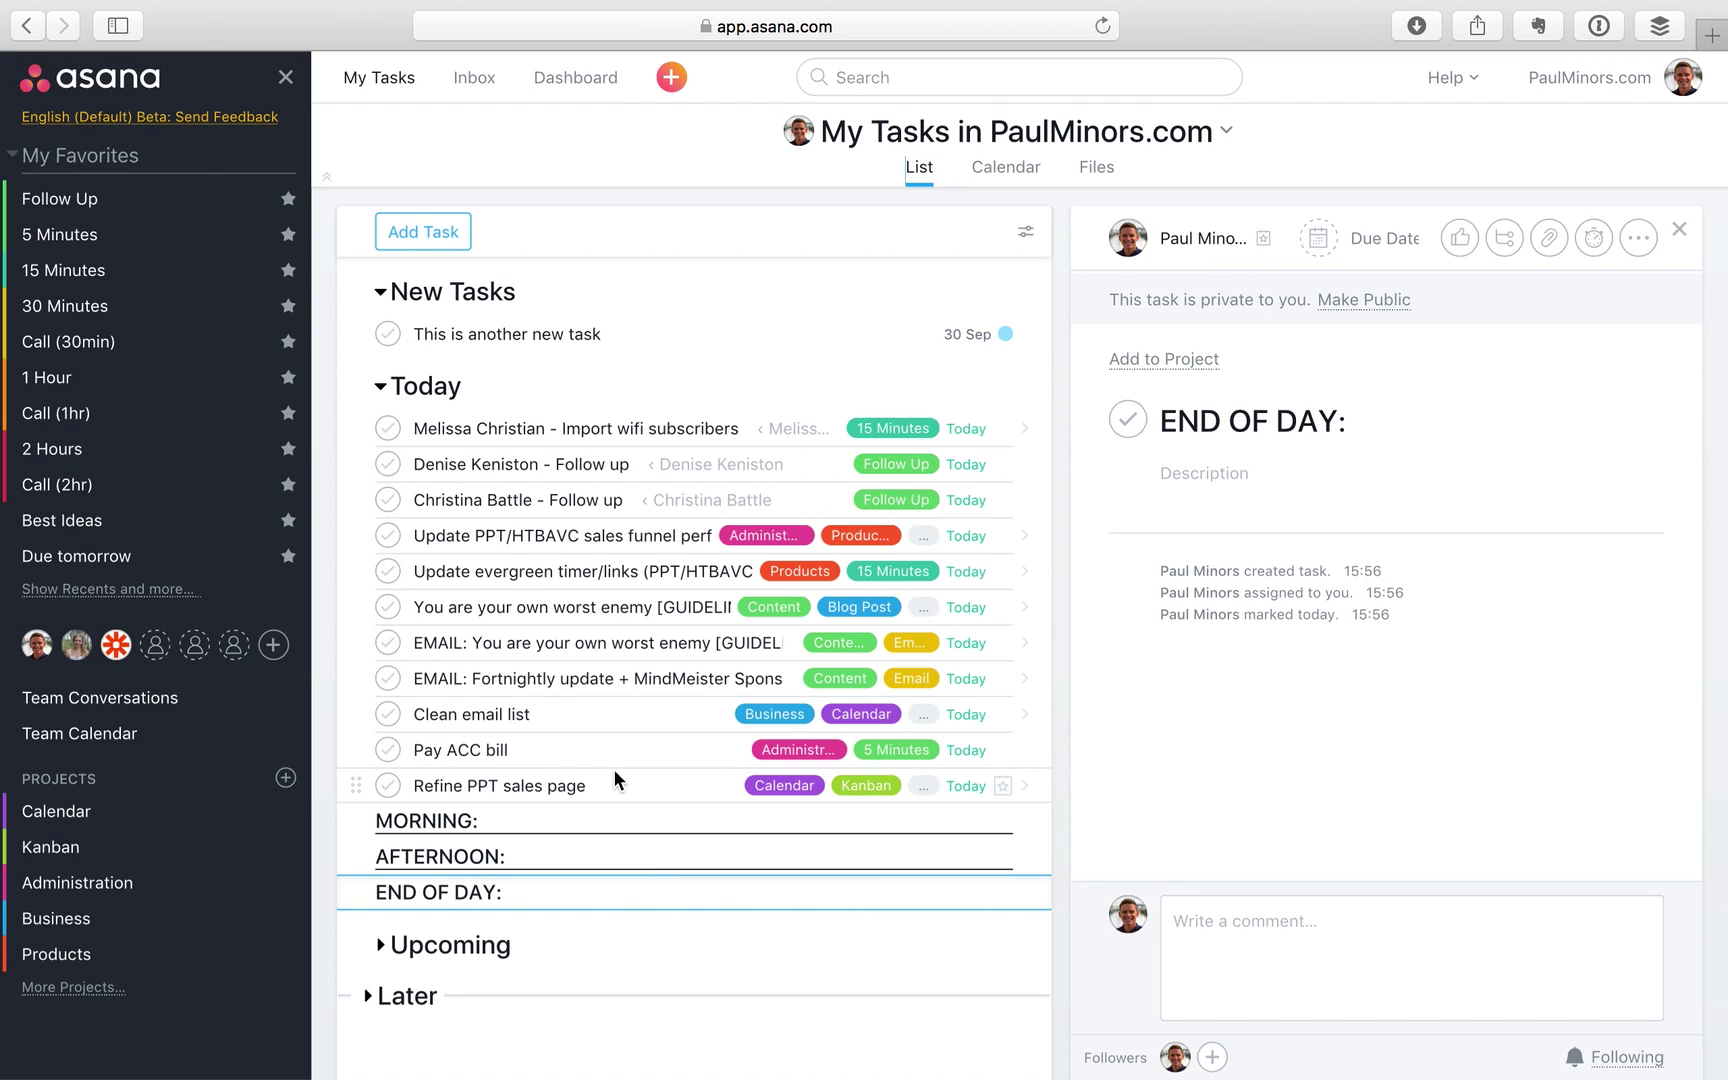
Place MORNING: at the top, AFTERNOON: below the sales funnel task, END OF DAY: above Pay ACC bill
{"action": "left_click_drag", "start_coordinate": [378, 818], "coordinate": [455, 405]}
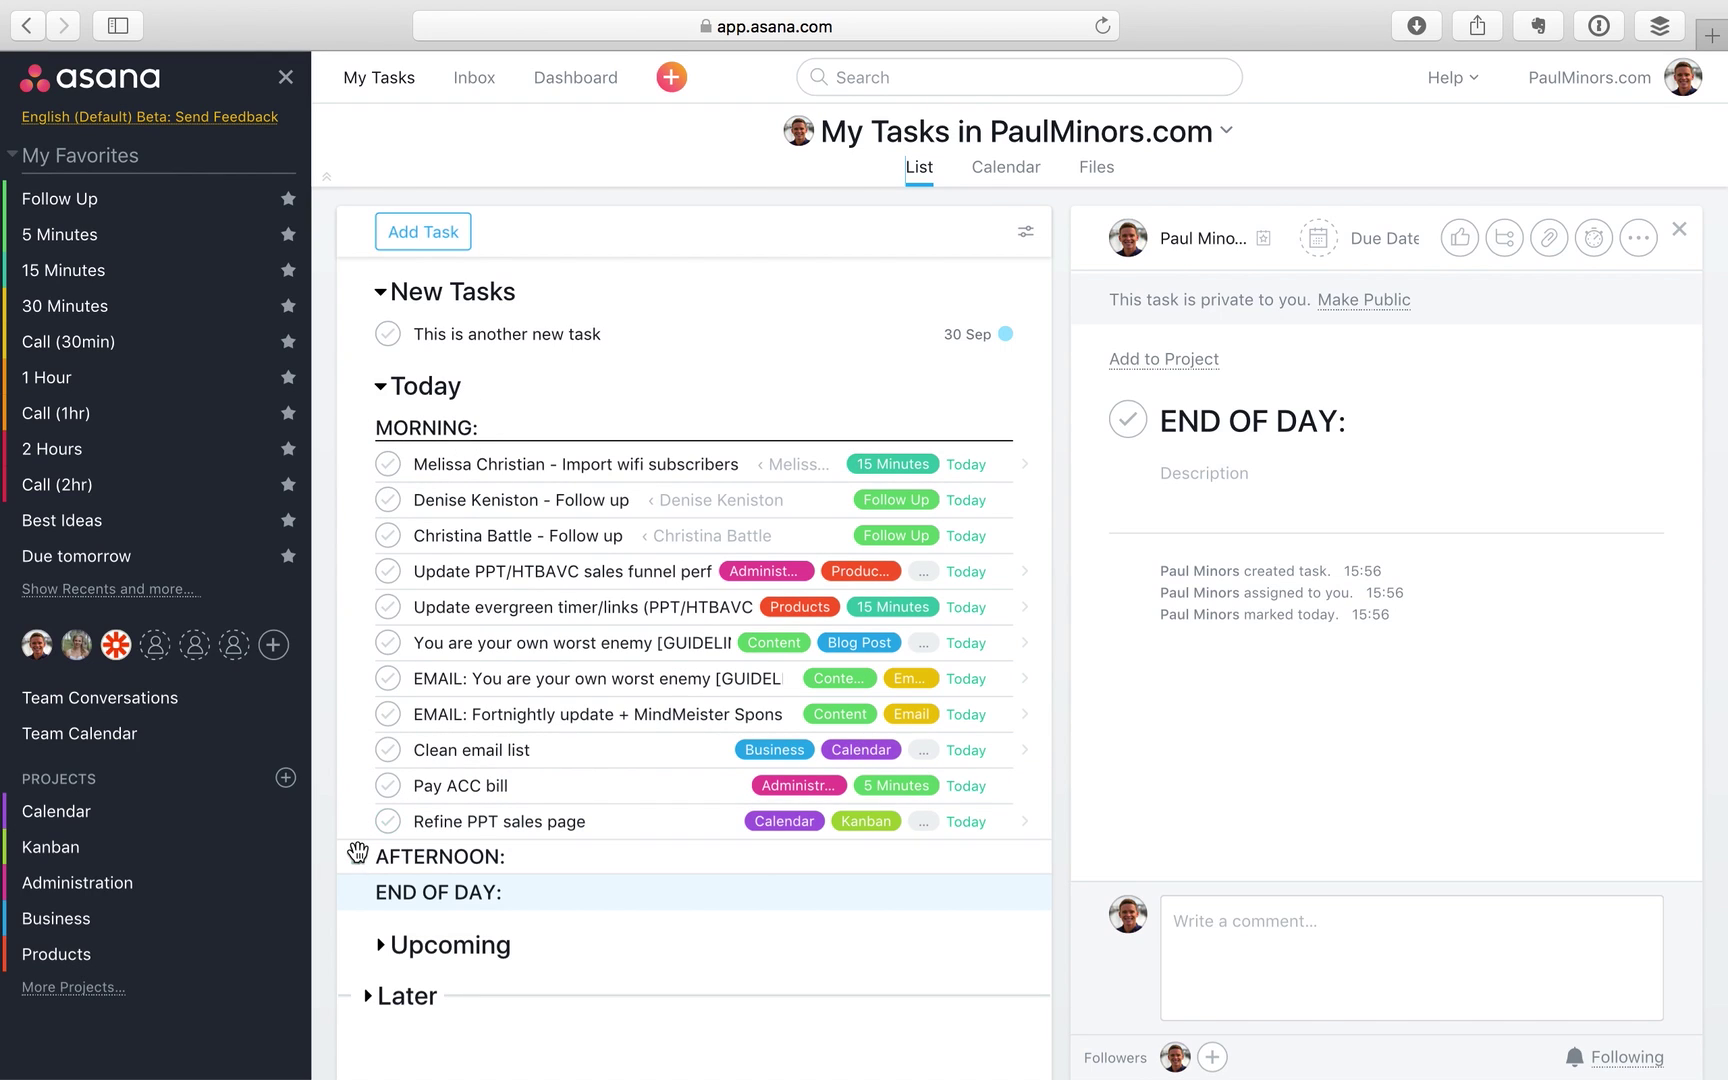
{"action": "left_click_drag", "start_coordinate": [357, 852], "coordinate": [453, 640]}
{"action": "left_click_drag", "start_coordinate": [357, 892], "coordinate": [425, 805]}
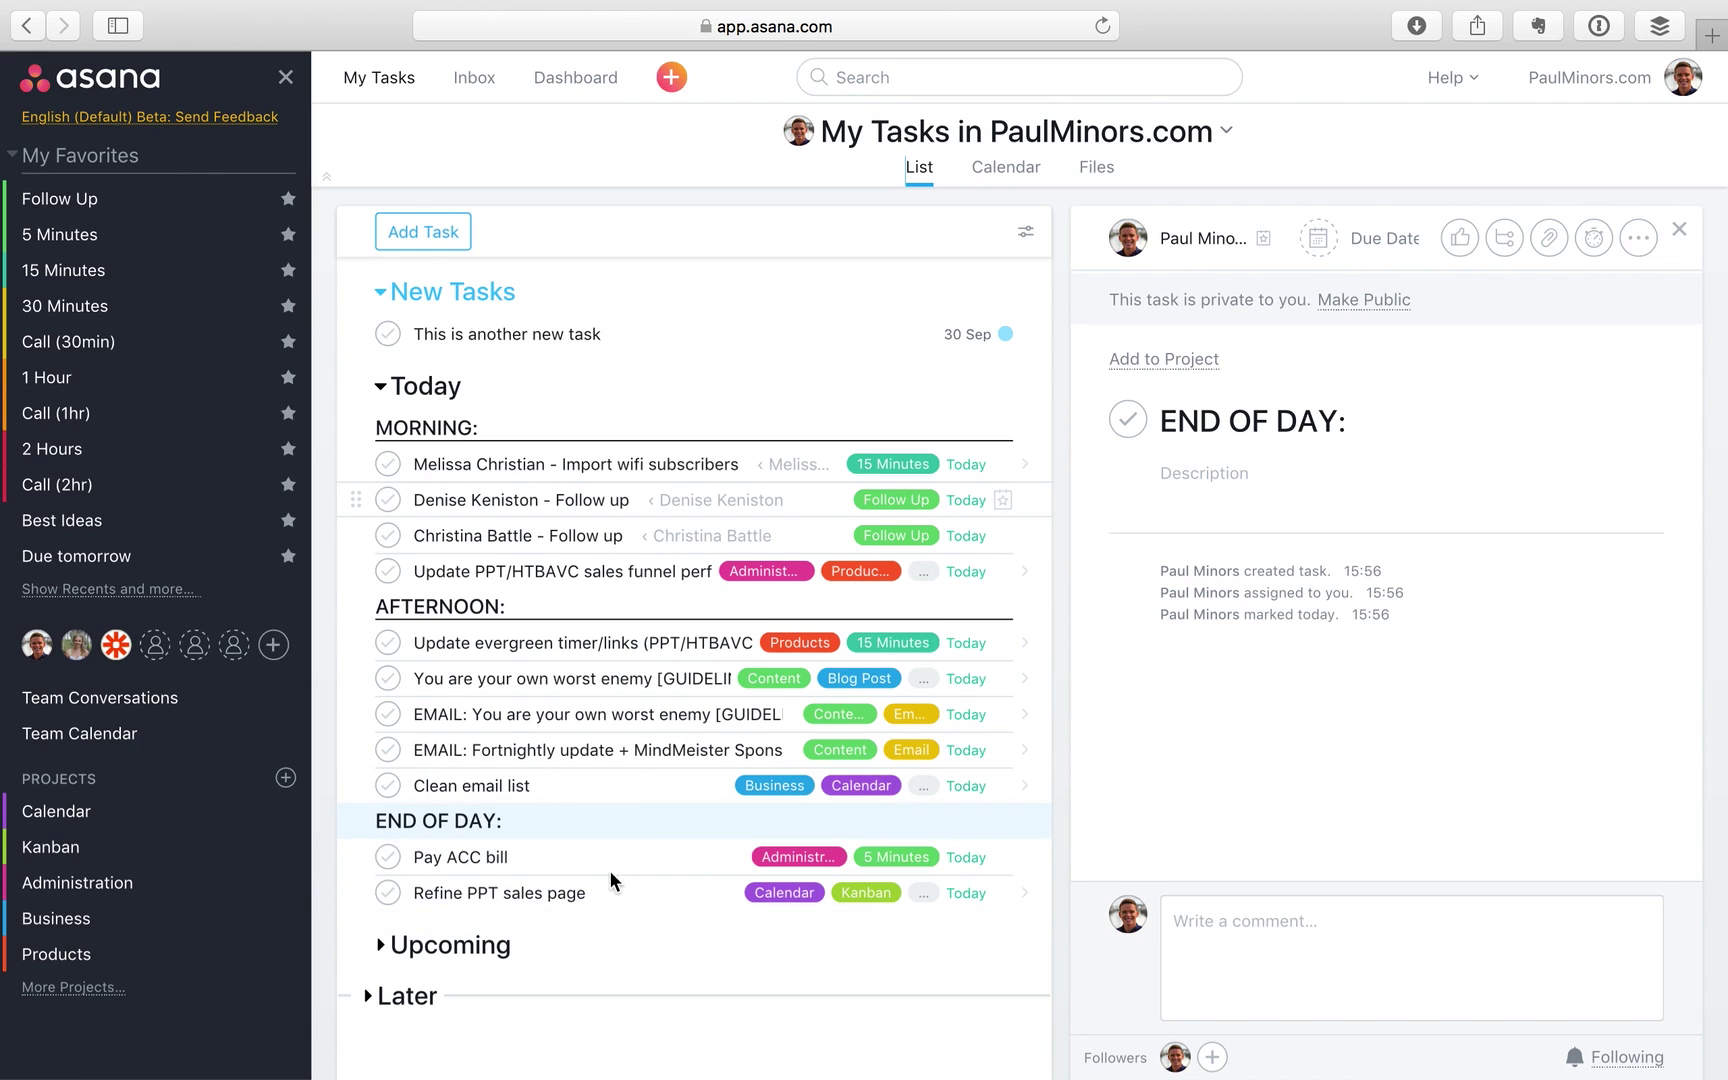
{"action": "left_click", "coordinate": [591, 496]}
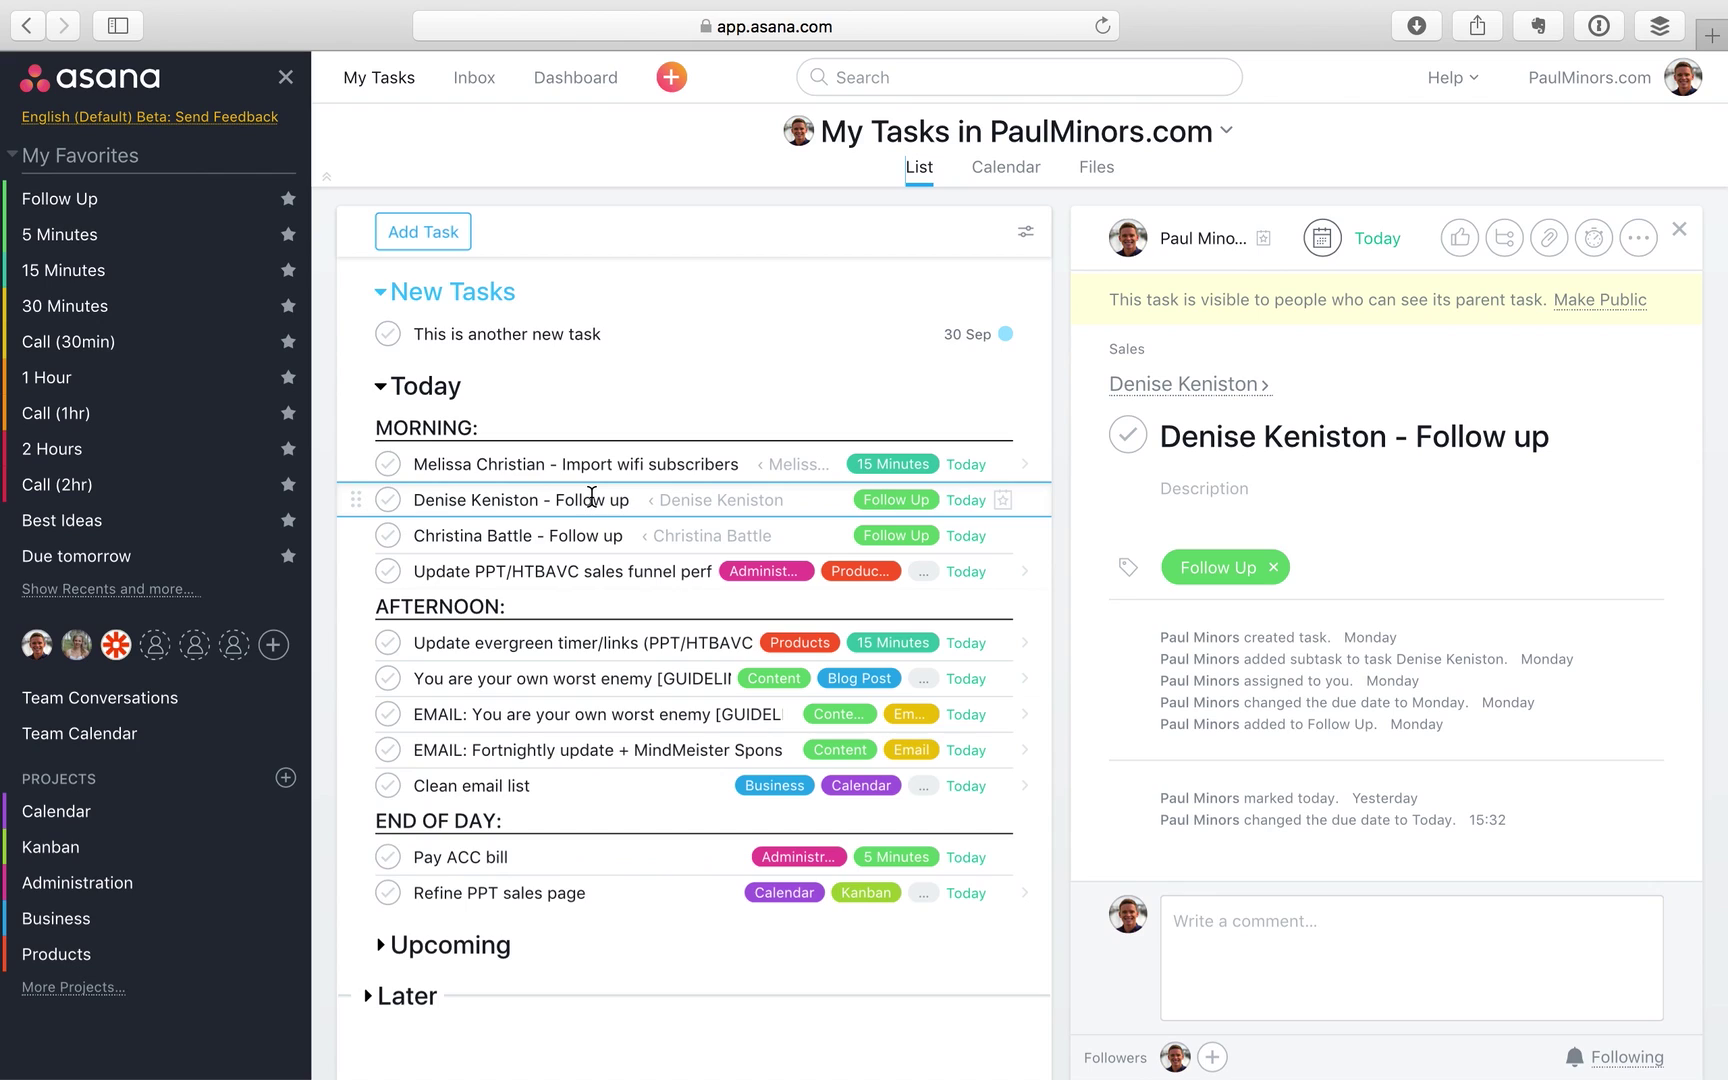
Open the Import wifi subscribers task to view its 15 Minutes tag and three CSV attachments
{"action": "left_click", "coordinate": [740, 462]}
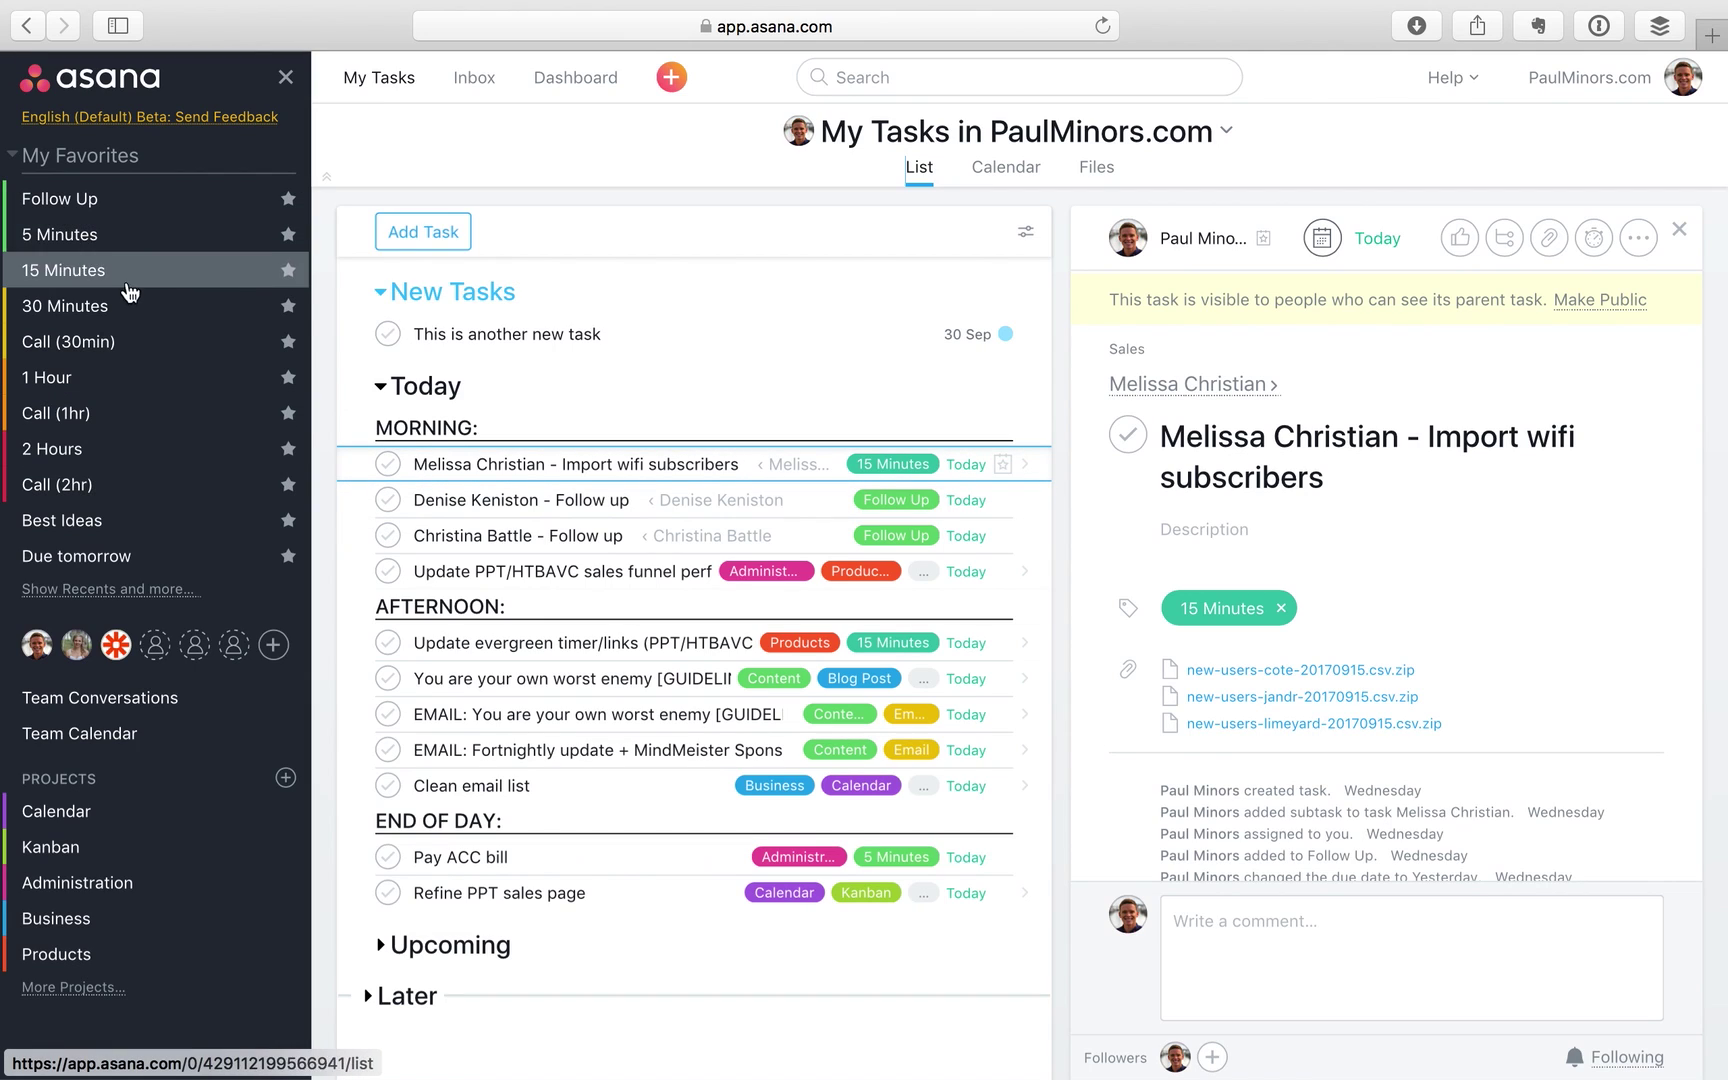
Show This is another new task, due 30 Sep, in the details pane
{"action": "left_click", "coordinate": [530, 340]}
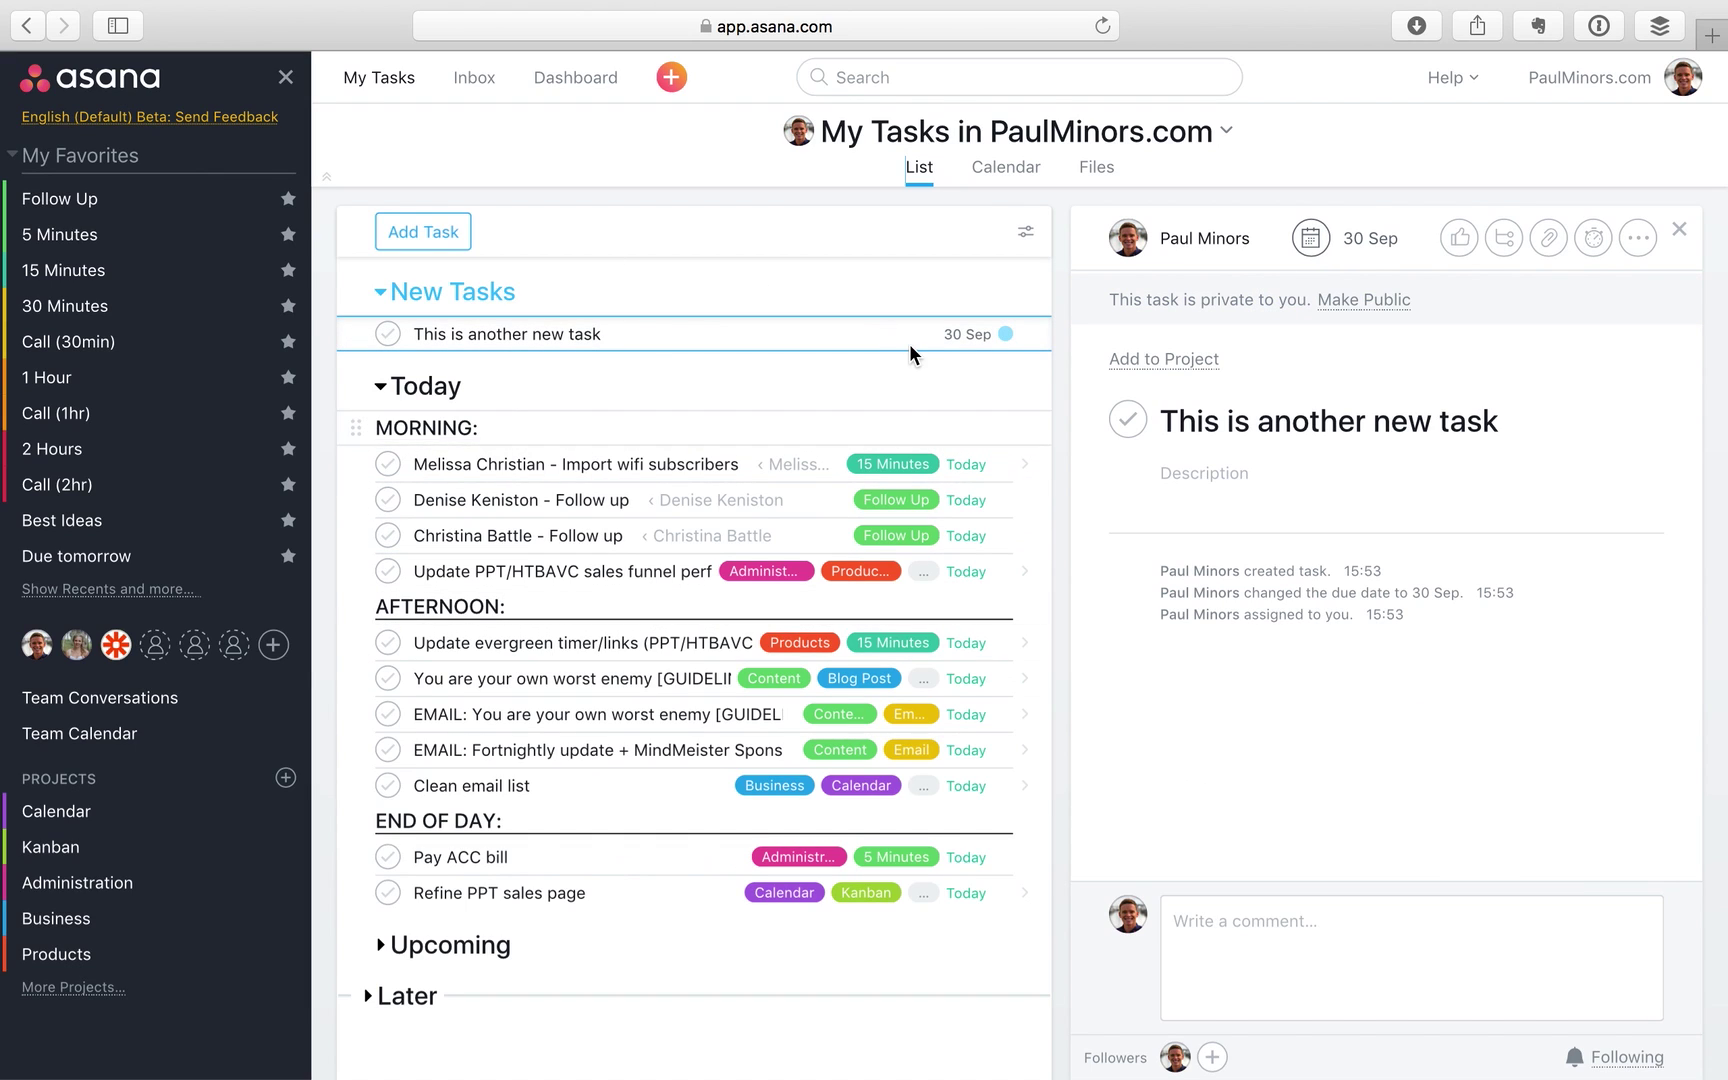
{"action": "left_click", "coordinate": [475, 464]}
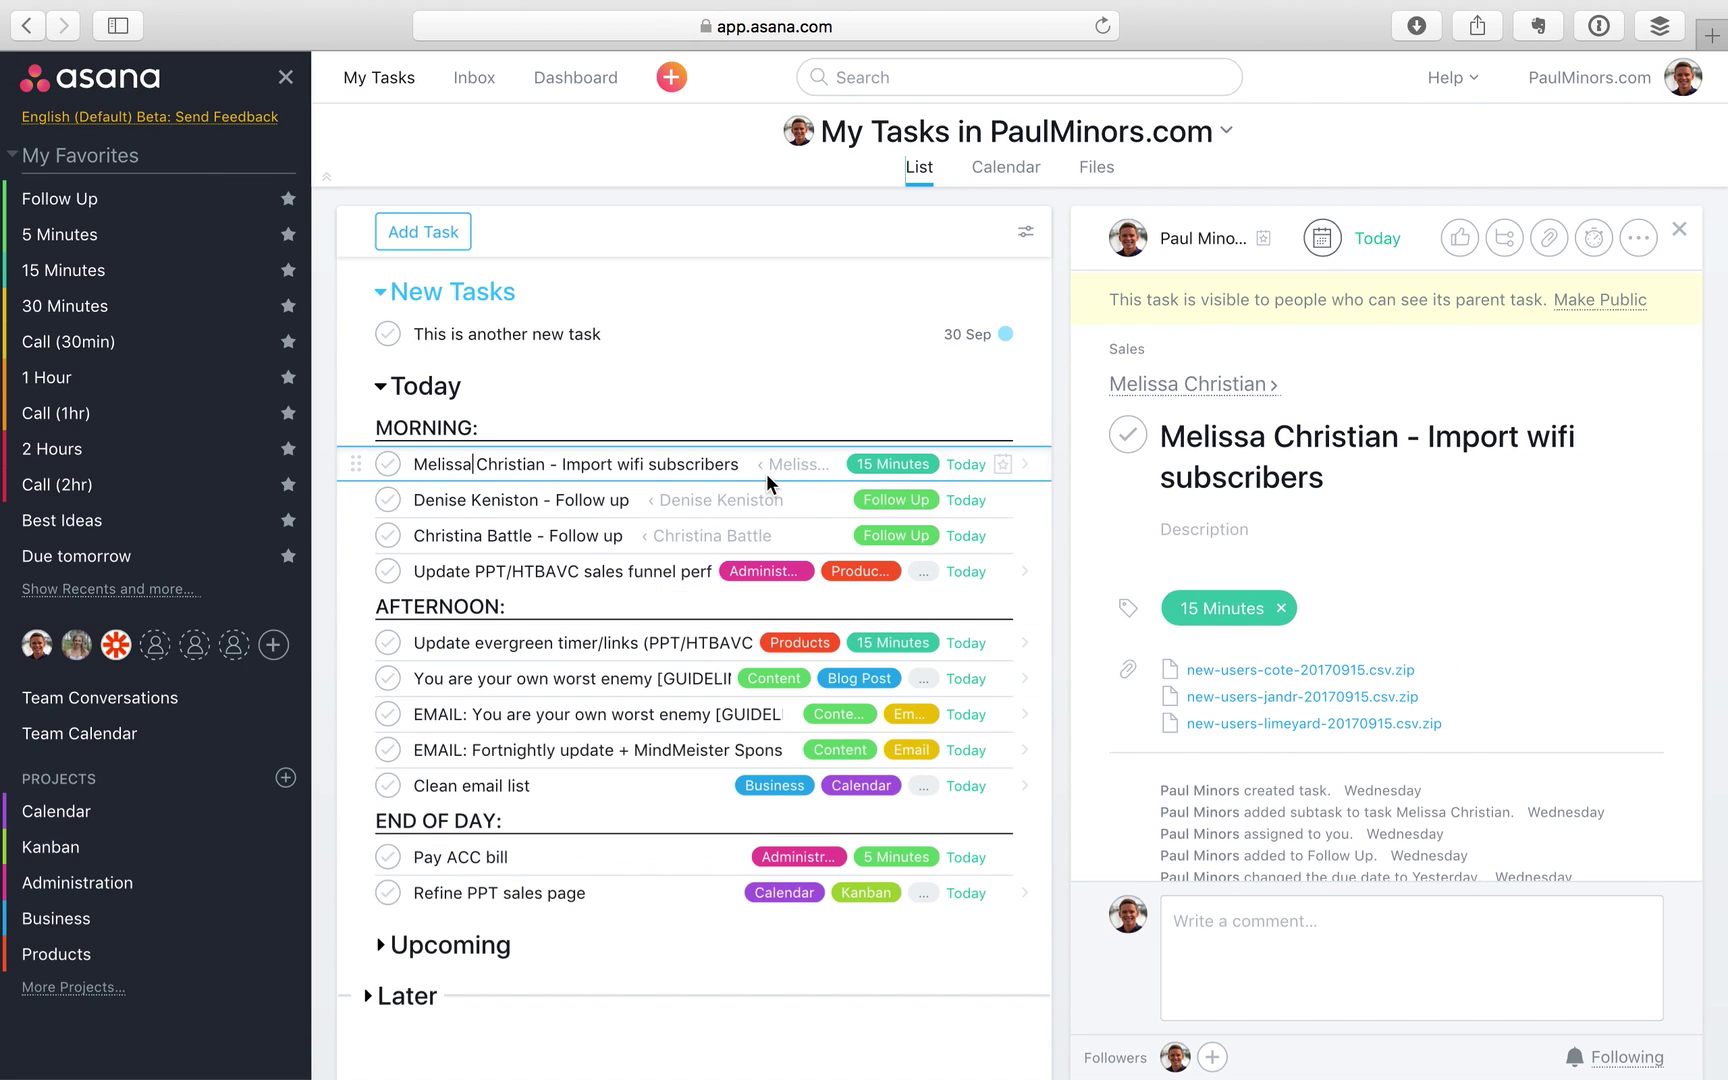
{"action": "left_click", "coordinate": [740, 336]}
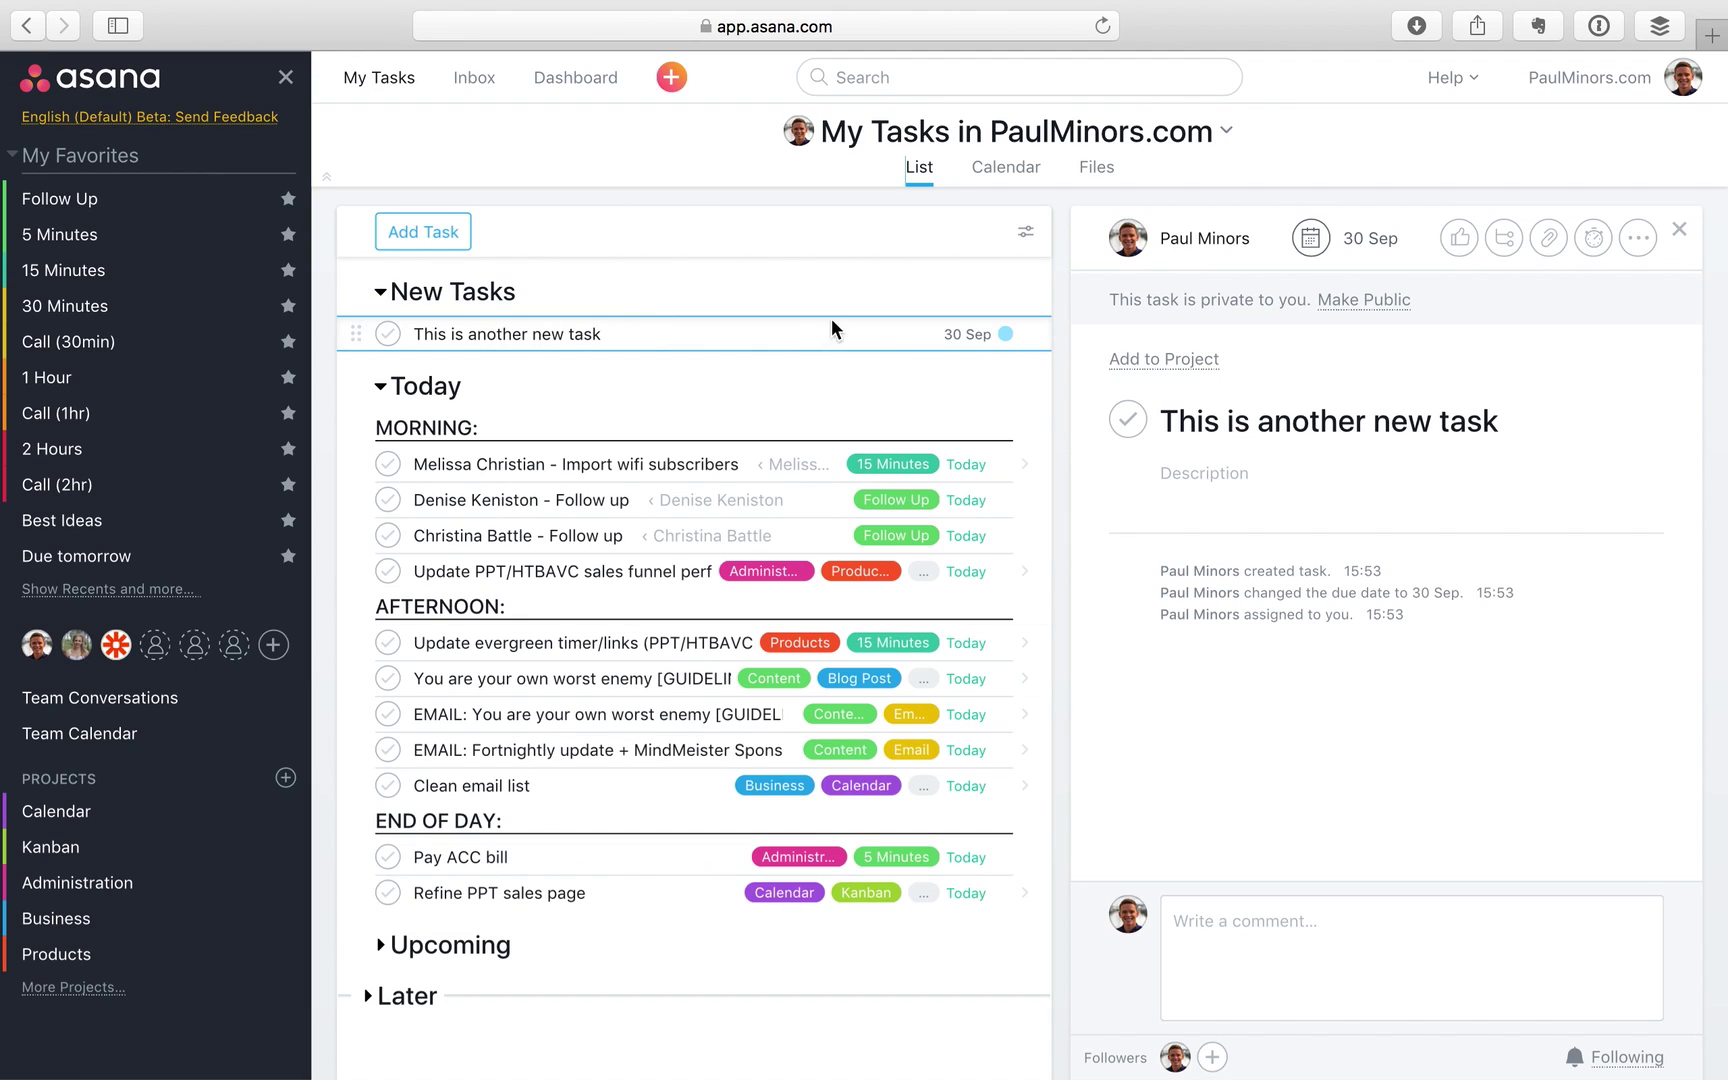
Mark This is another new task for Later, collapse Upcoming, and view the Inbox
{"action": "left_click", "coordinate": [1027, 334]}
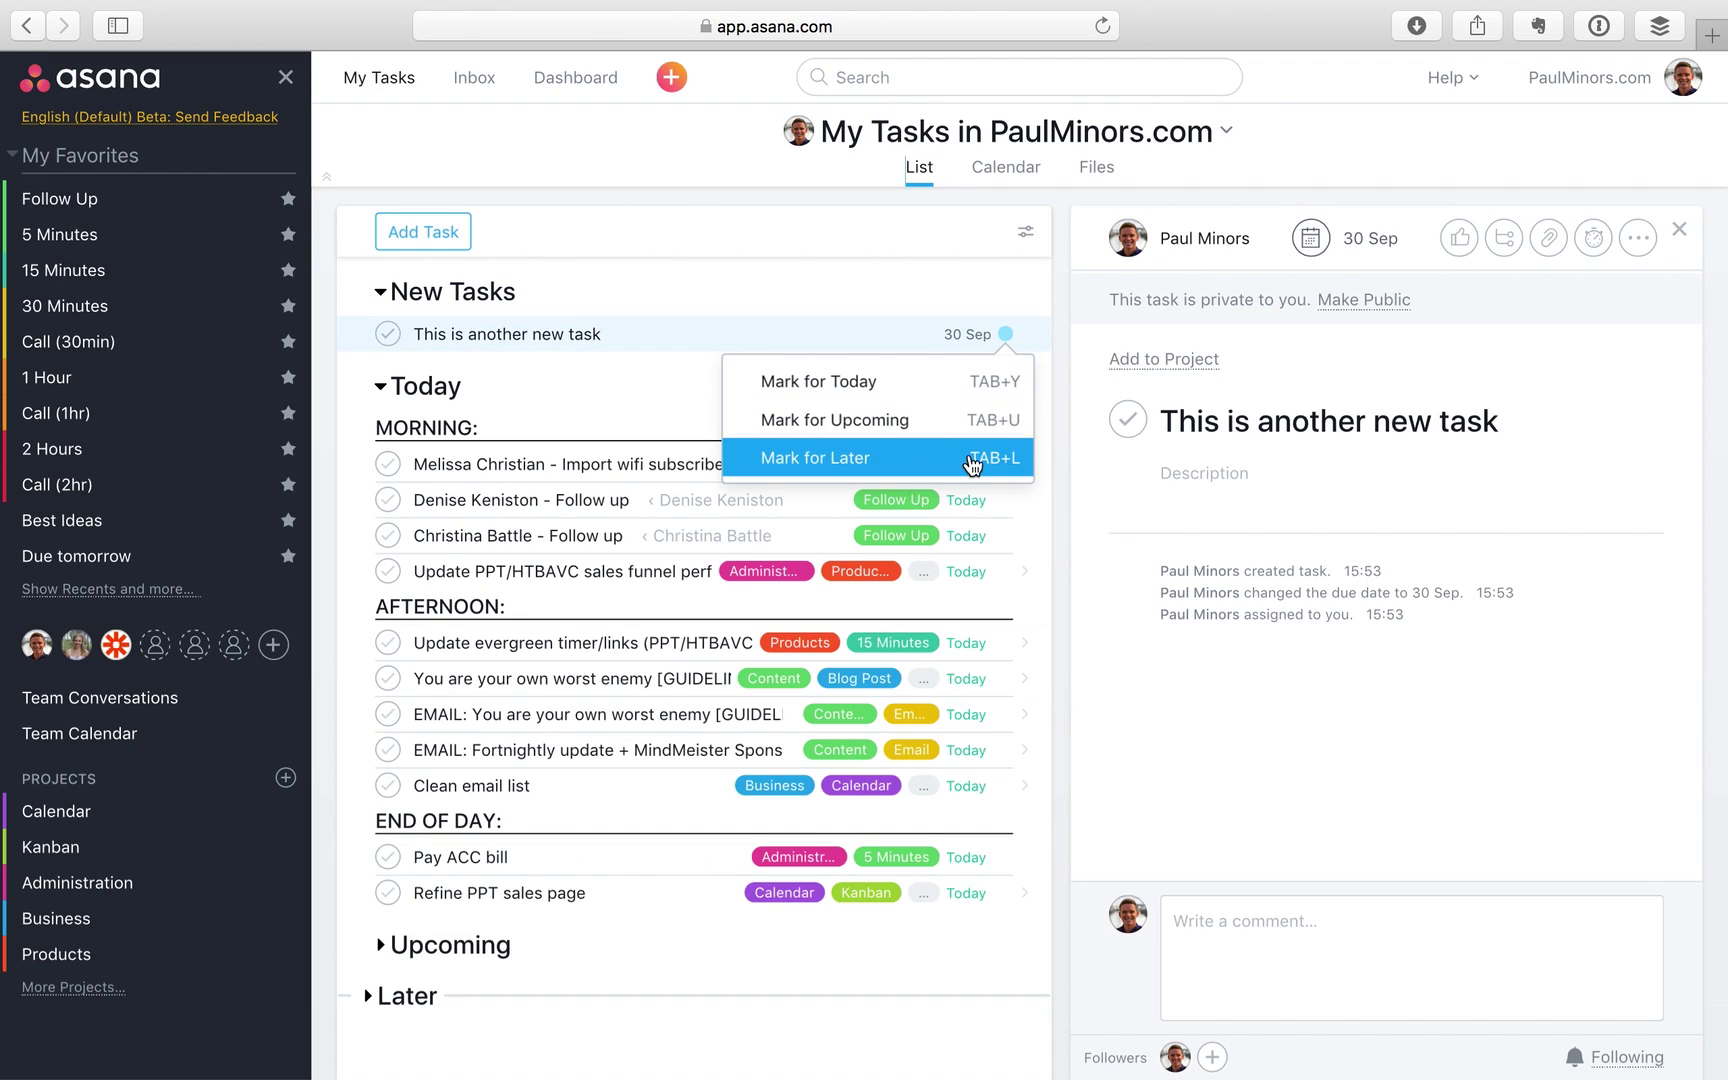
{"action": "left_click", "coordinate": [969, 452]}
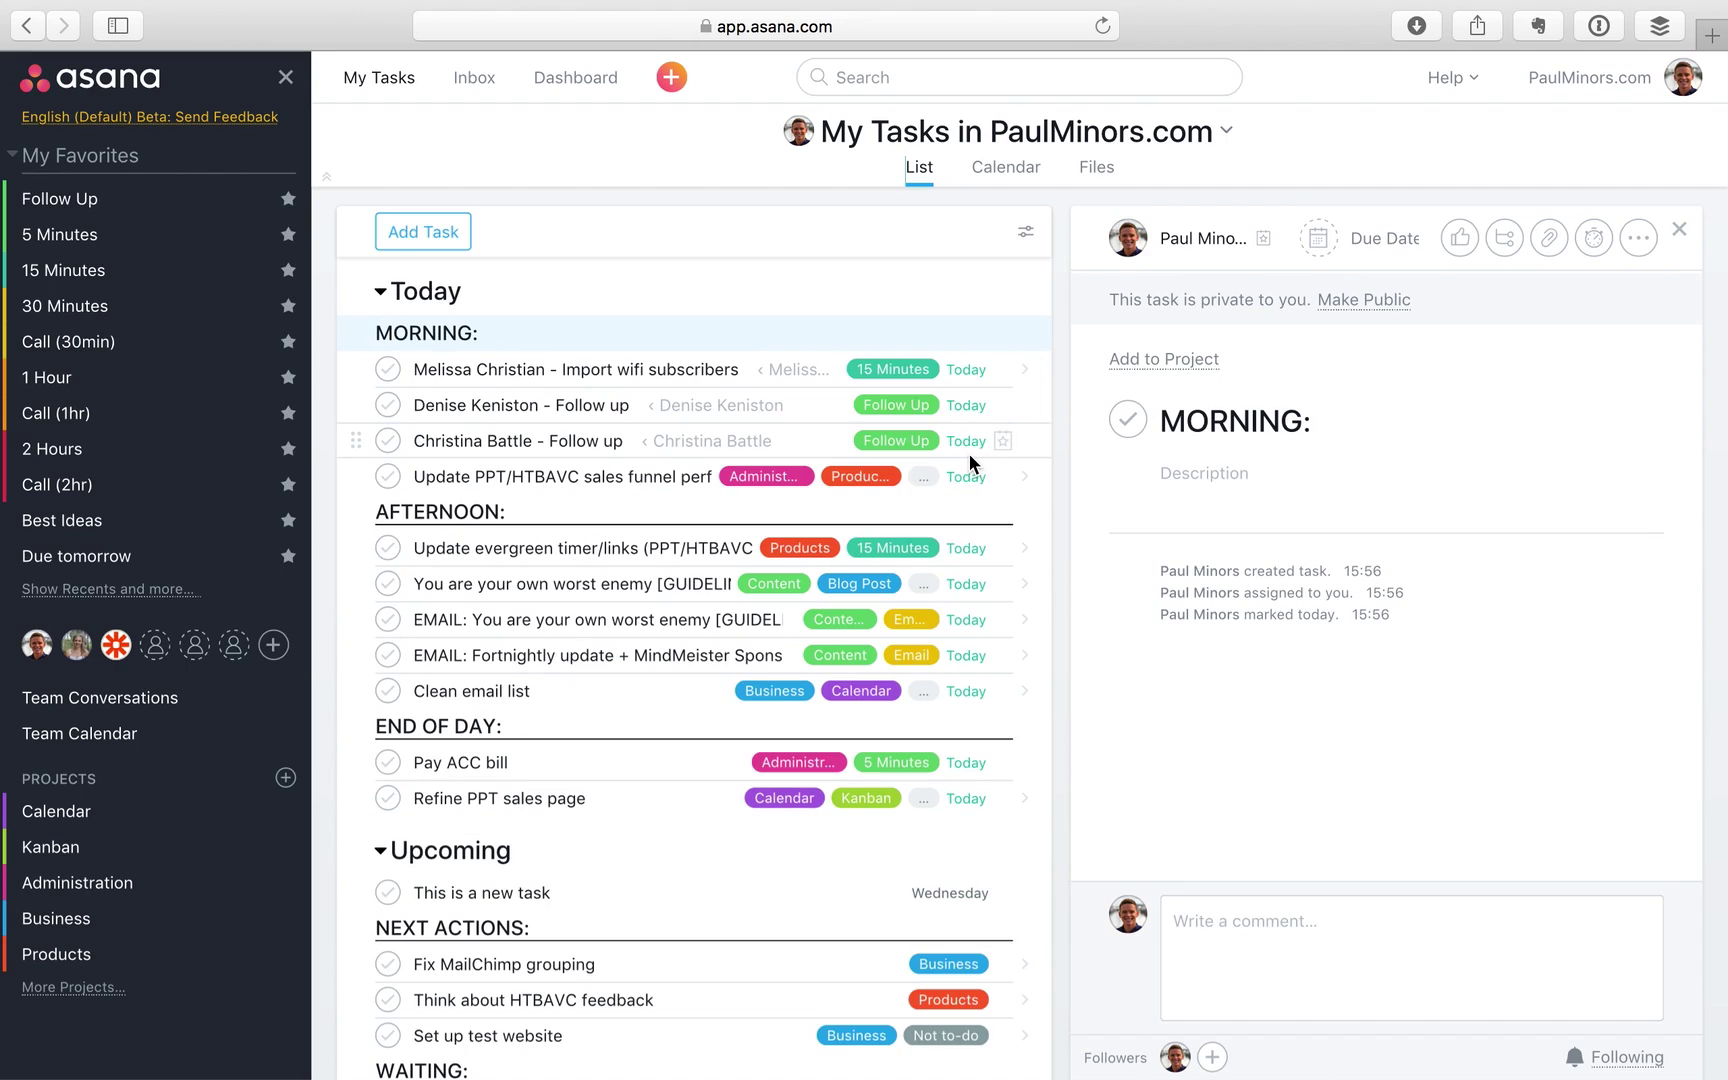
{"action": "left_click", "coordinate": [405, 846]}
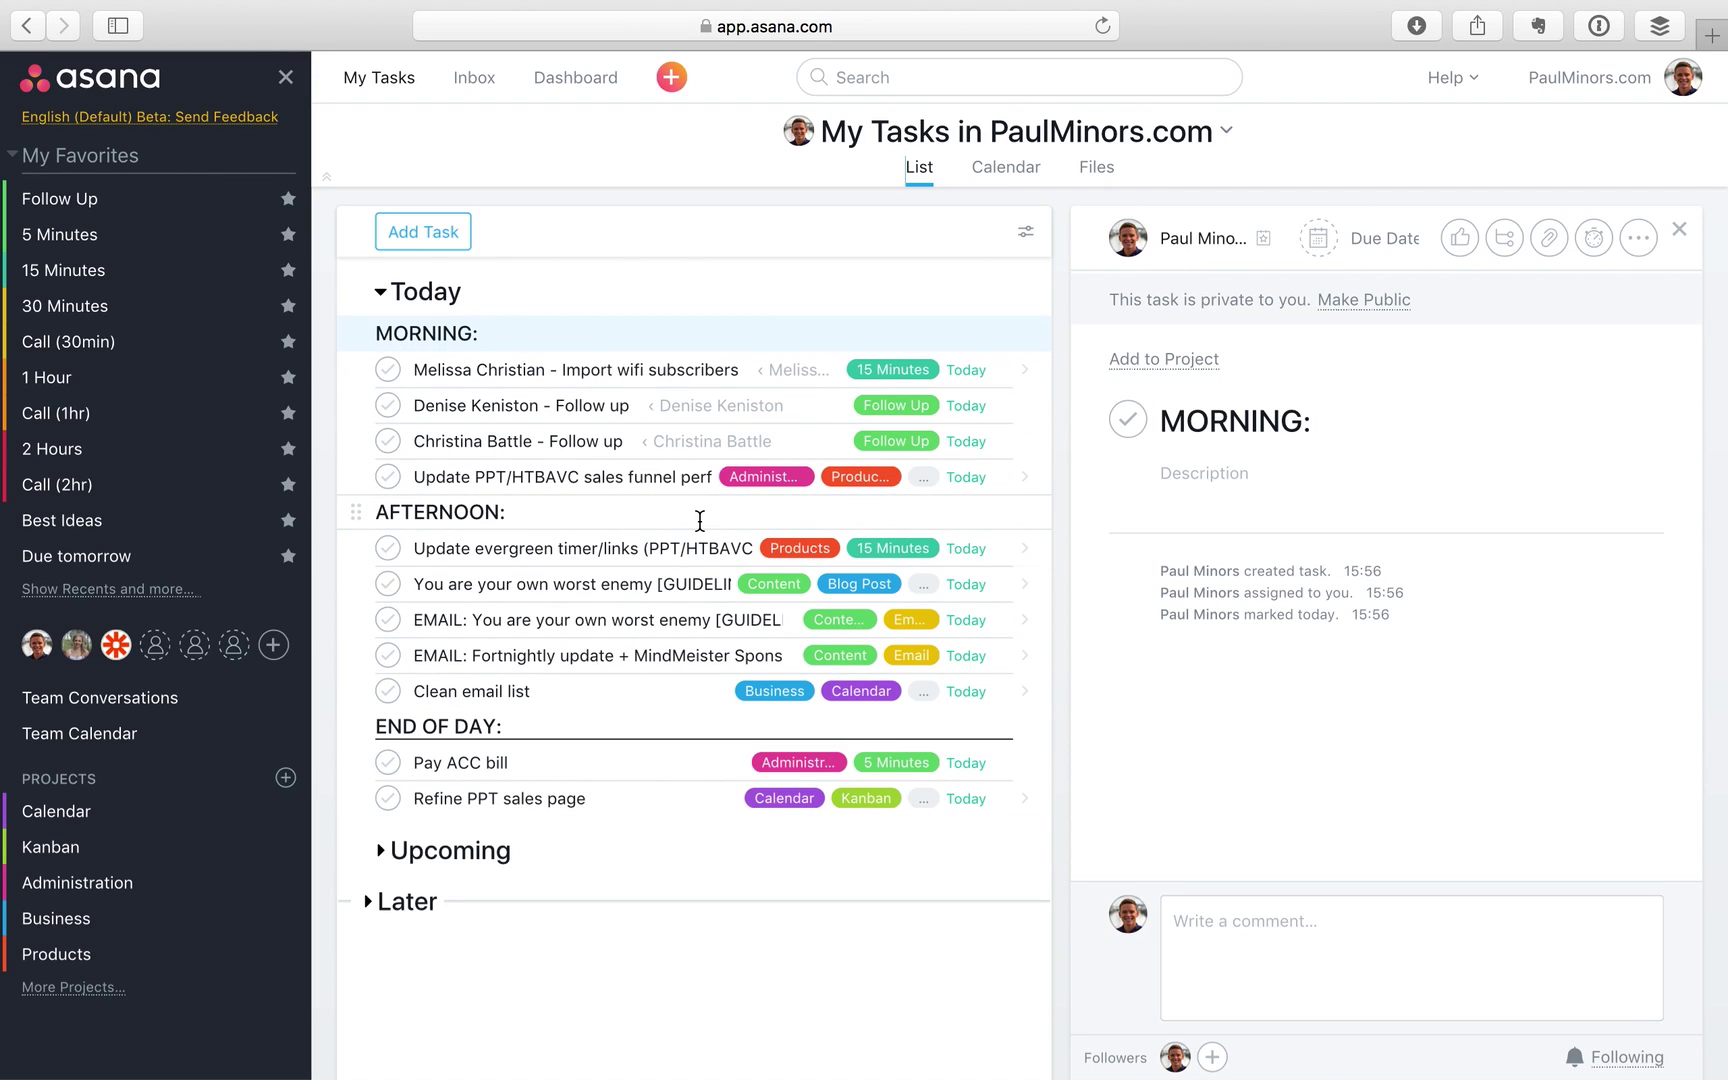
{"action": "left_click", "coordinate": [476, 78]}
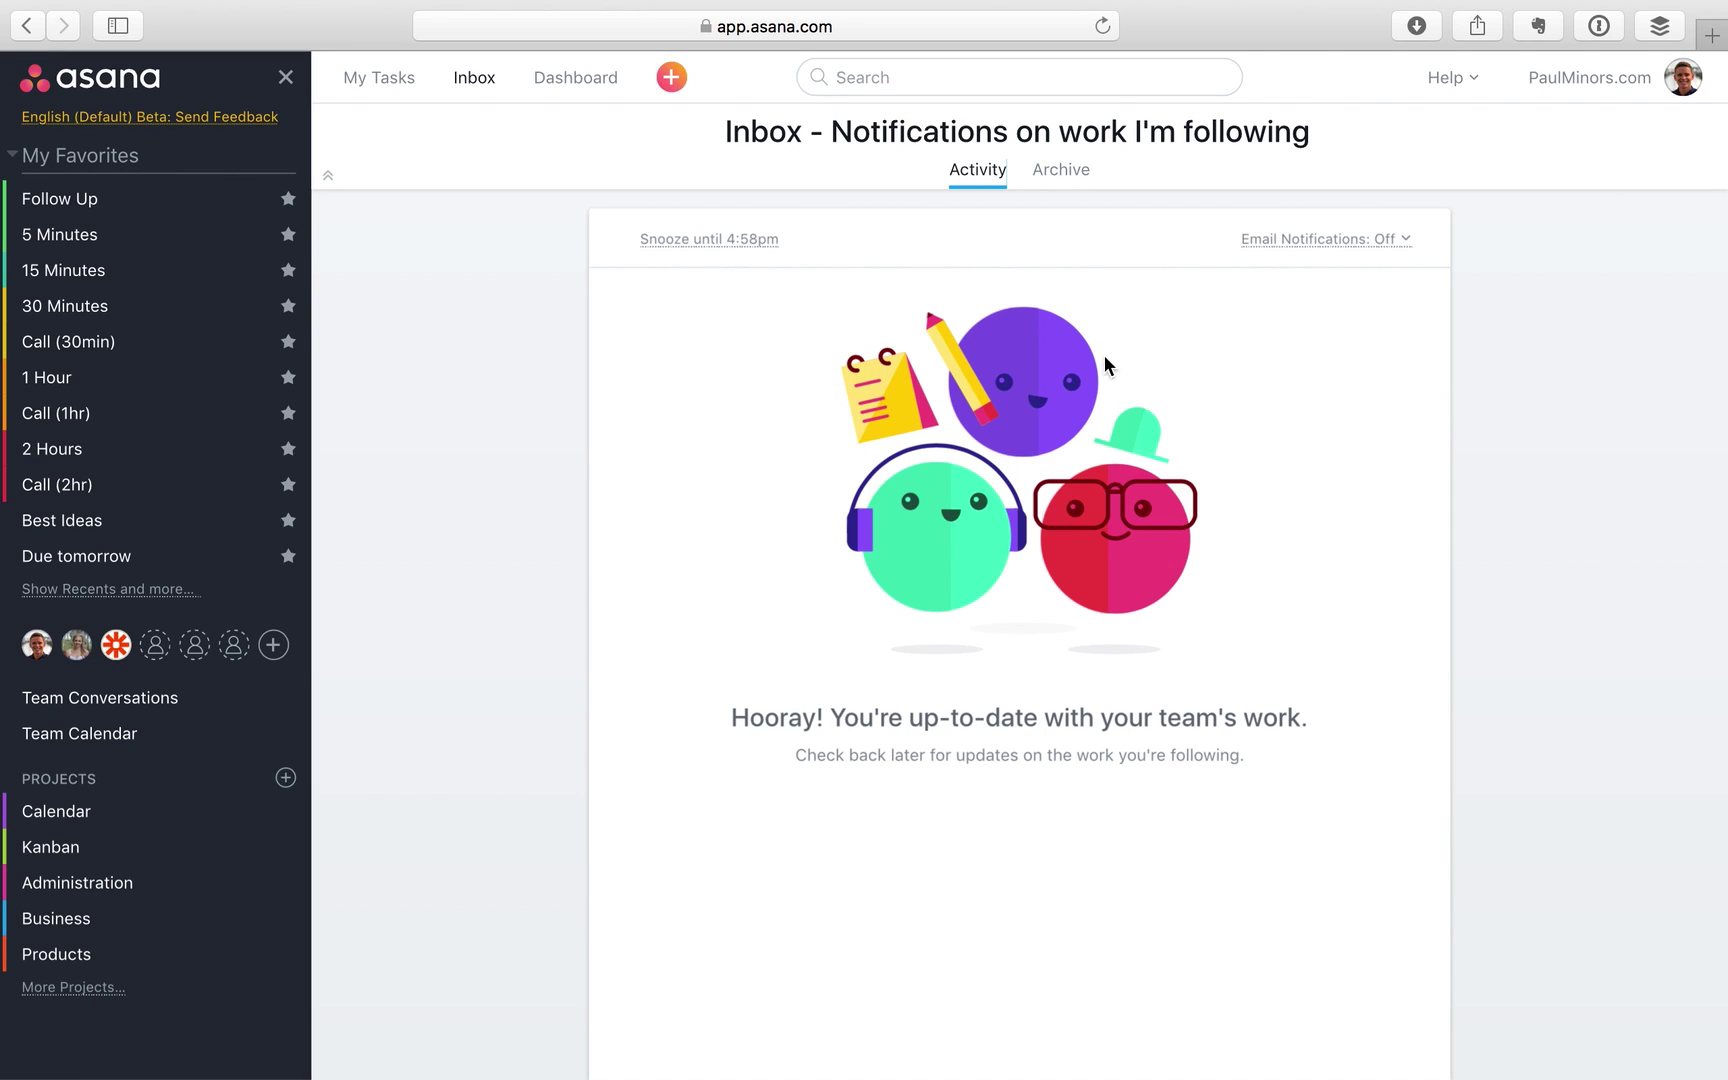
Return to the My Tasks list, then switch to the Mail app
{"action": "left_click", "coordinate": [396, 79]}
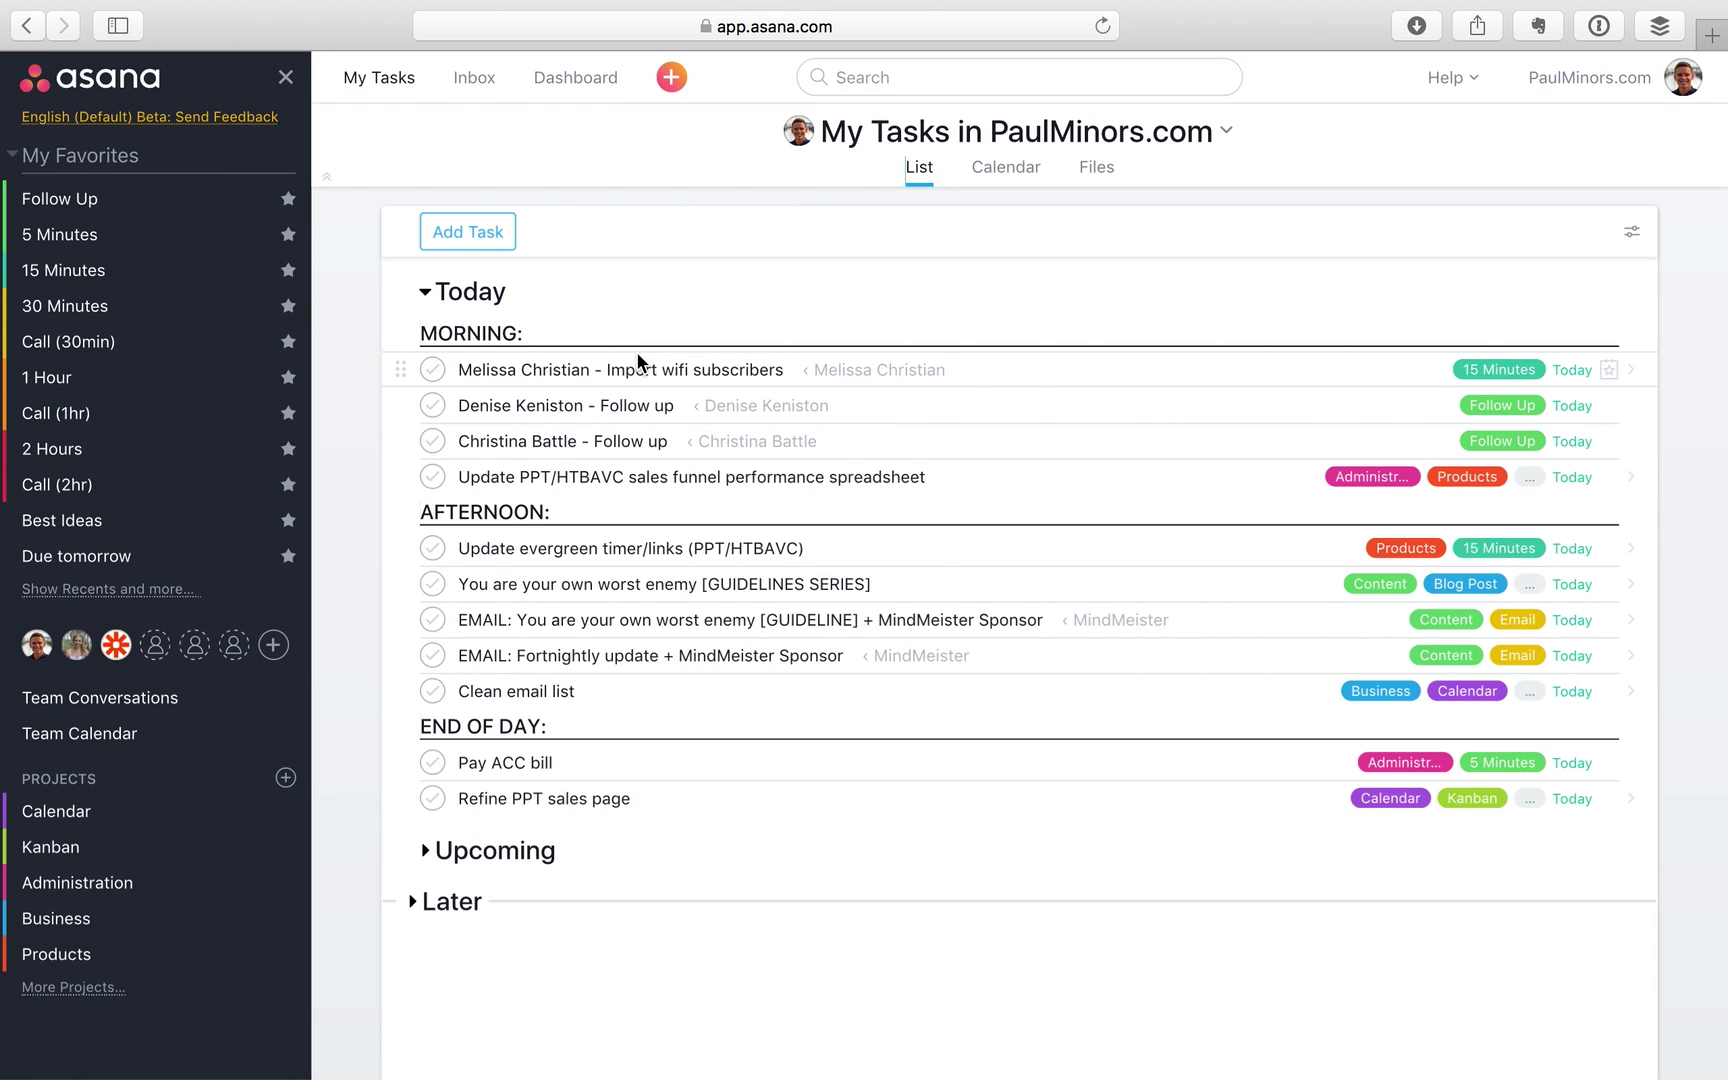
{"action": "key", "text": "super+Tab"}
{"action": "key", "text": "super+Tab"}
{"action": "key", "text": "super+Tab"}
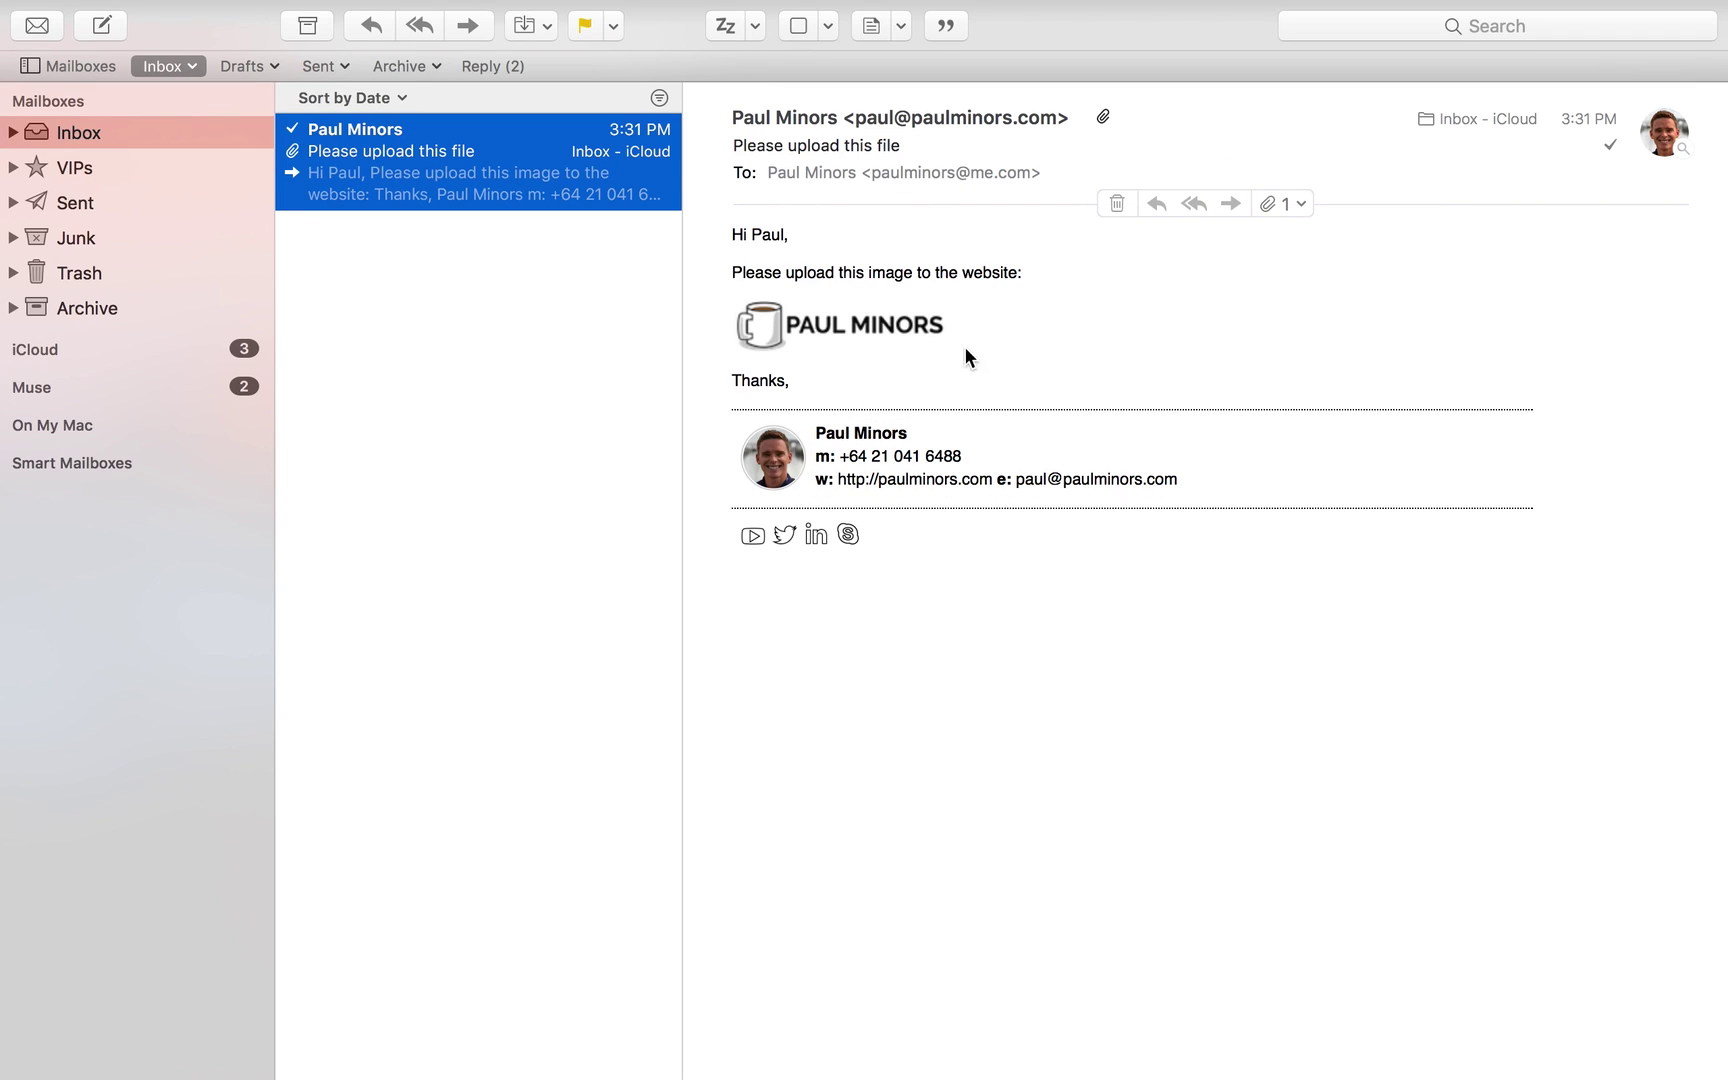
Forward the upload-request email to the Asana address, stripping signatures, forwarded header and Thanks line
{"action": "key", "text": "super+shift+f"}
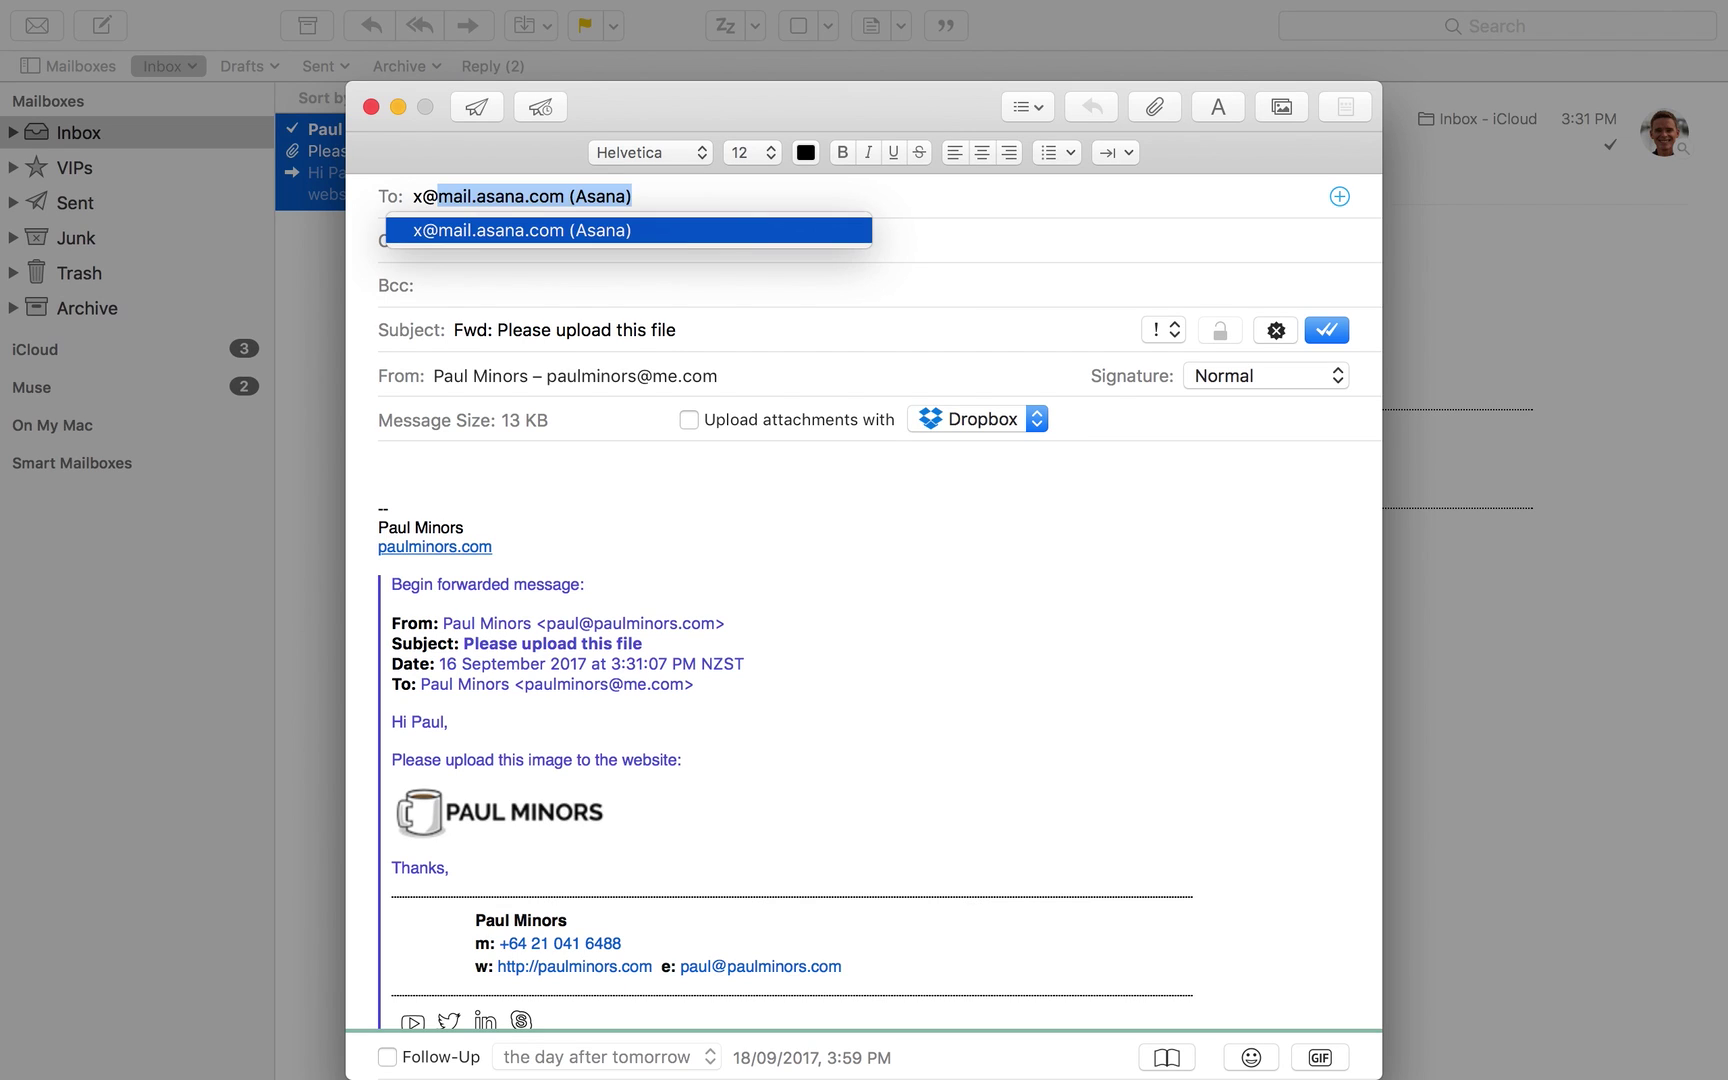
{"action": "key", "text": "Return"}
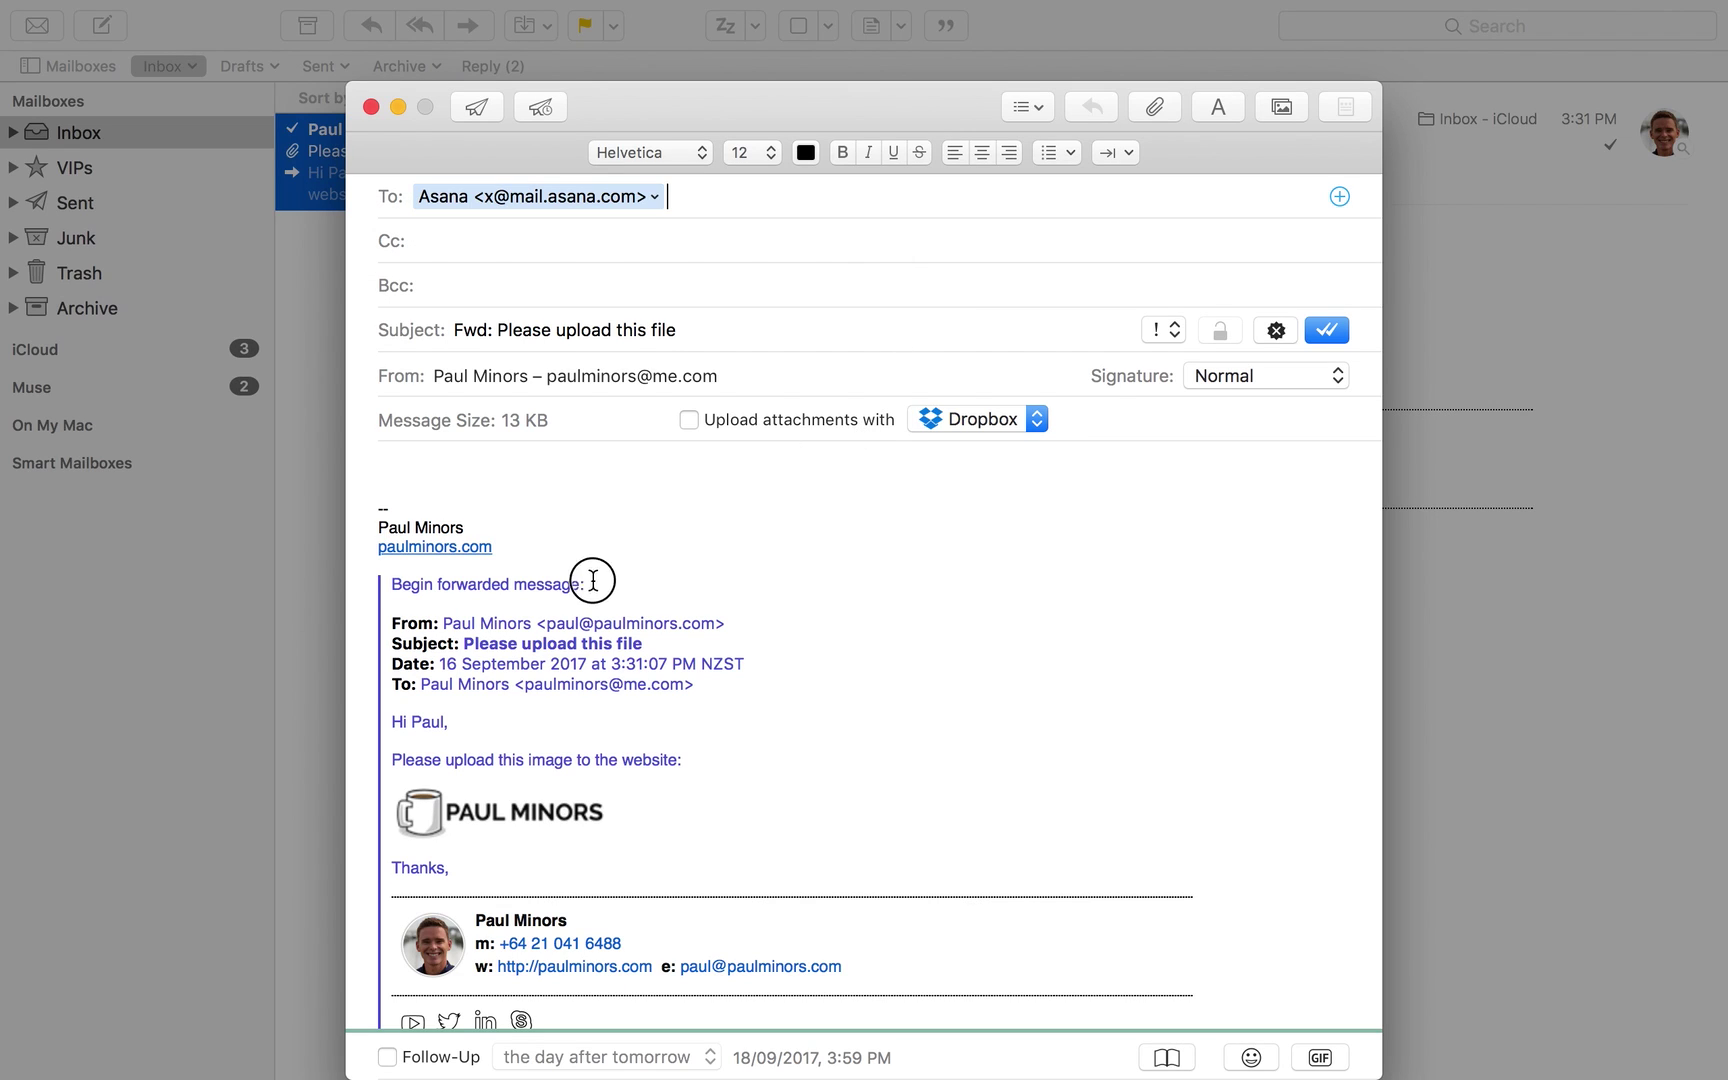
{"action": "left_click_drag", "start_coordinate": [588, 584], "coordinate": [373, 347]}
{"action": "key", "text": "BackSpace"}
{"action": "key", "text": "Down"}
{"action": "key", "text": "BackSpace"}
{"action": "key", "text": "BackSpace"}
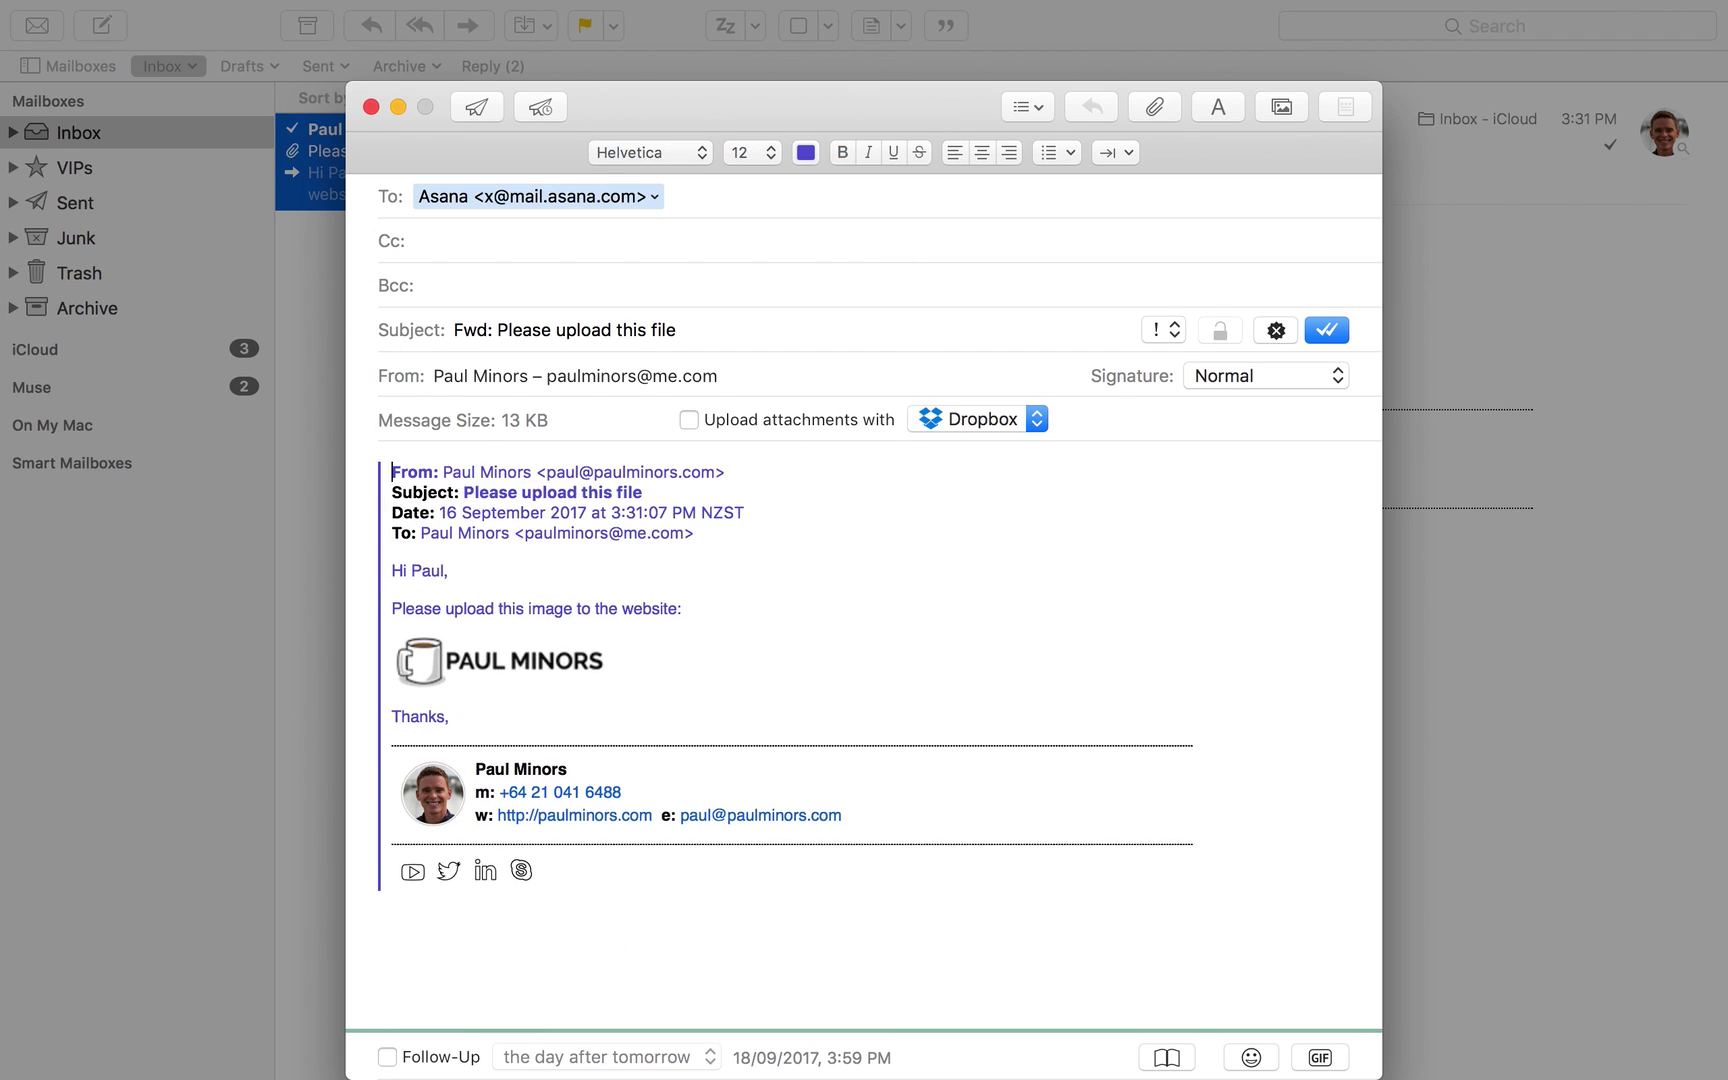
{"action": "left_click_drag", "start_coordinate": [389, 741], "coordinate": [579, 937]}
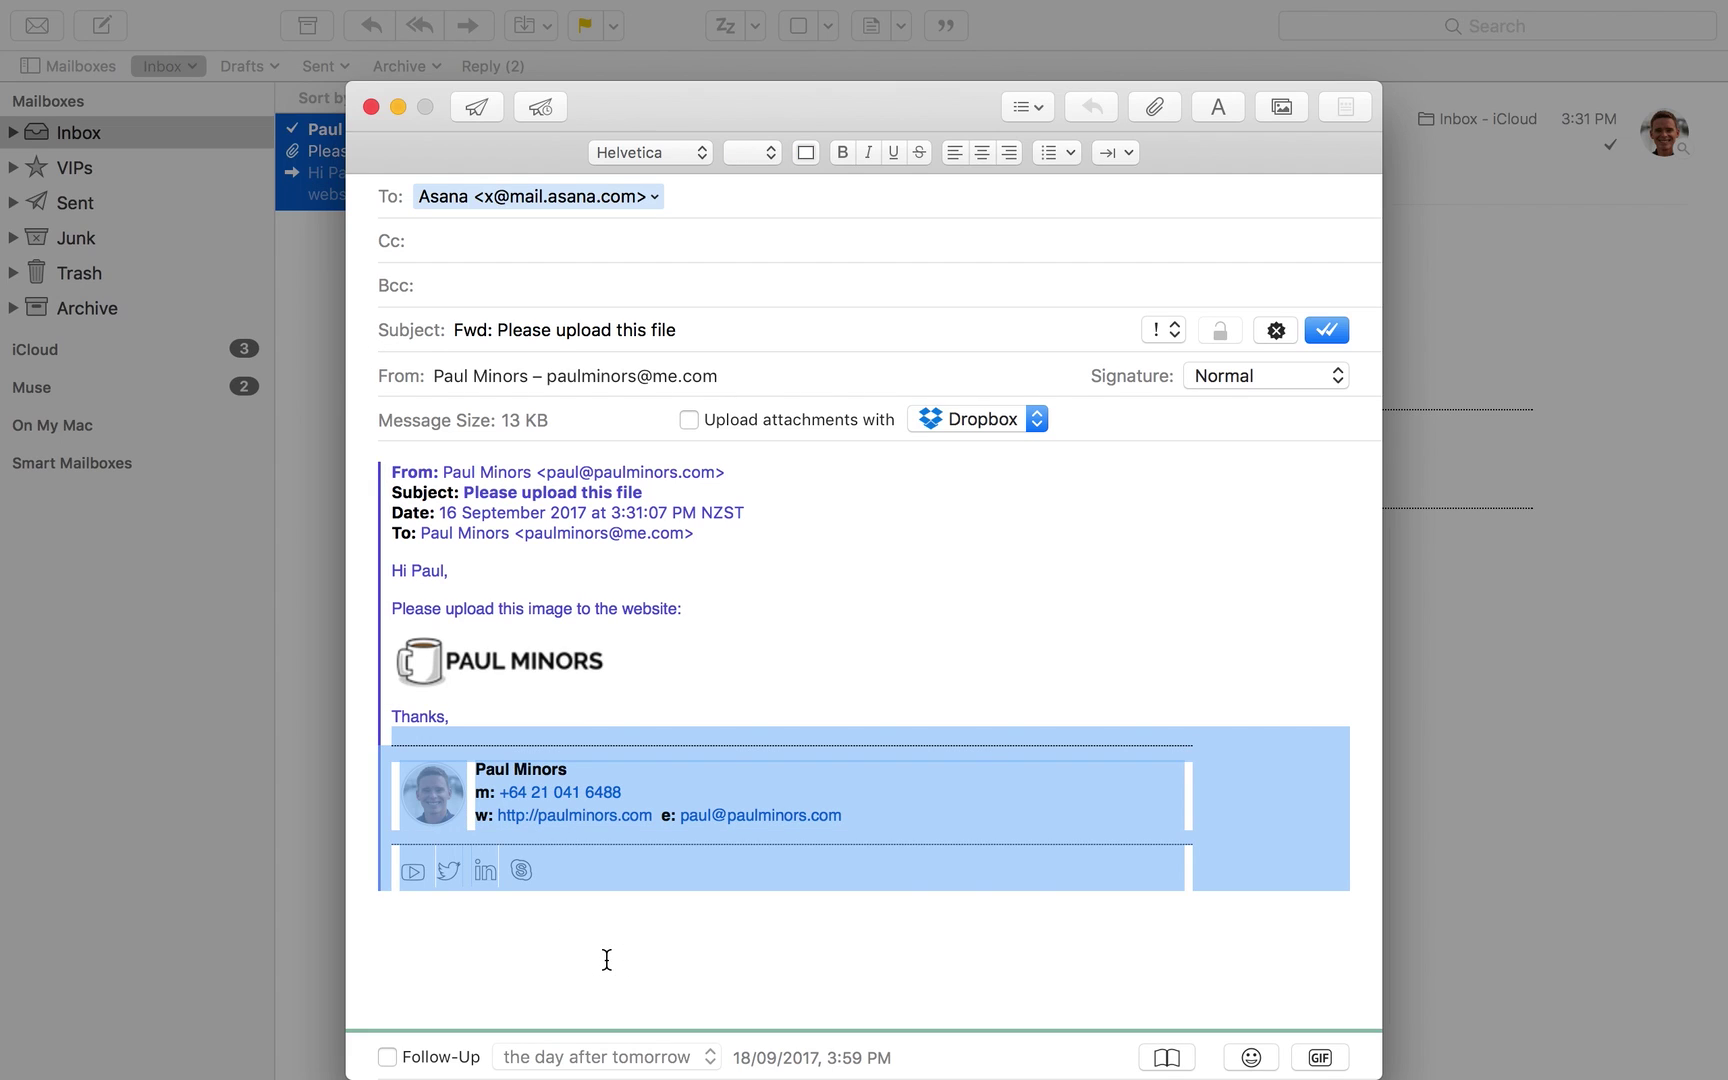
{"action": "key", "text": "BackSpace"}
{"action": "key", "text": "super+BackSpace"}
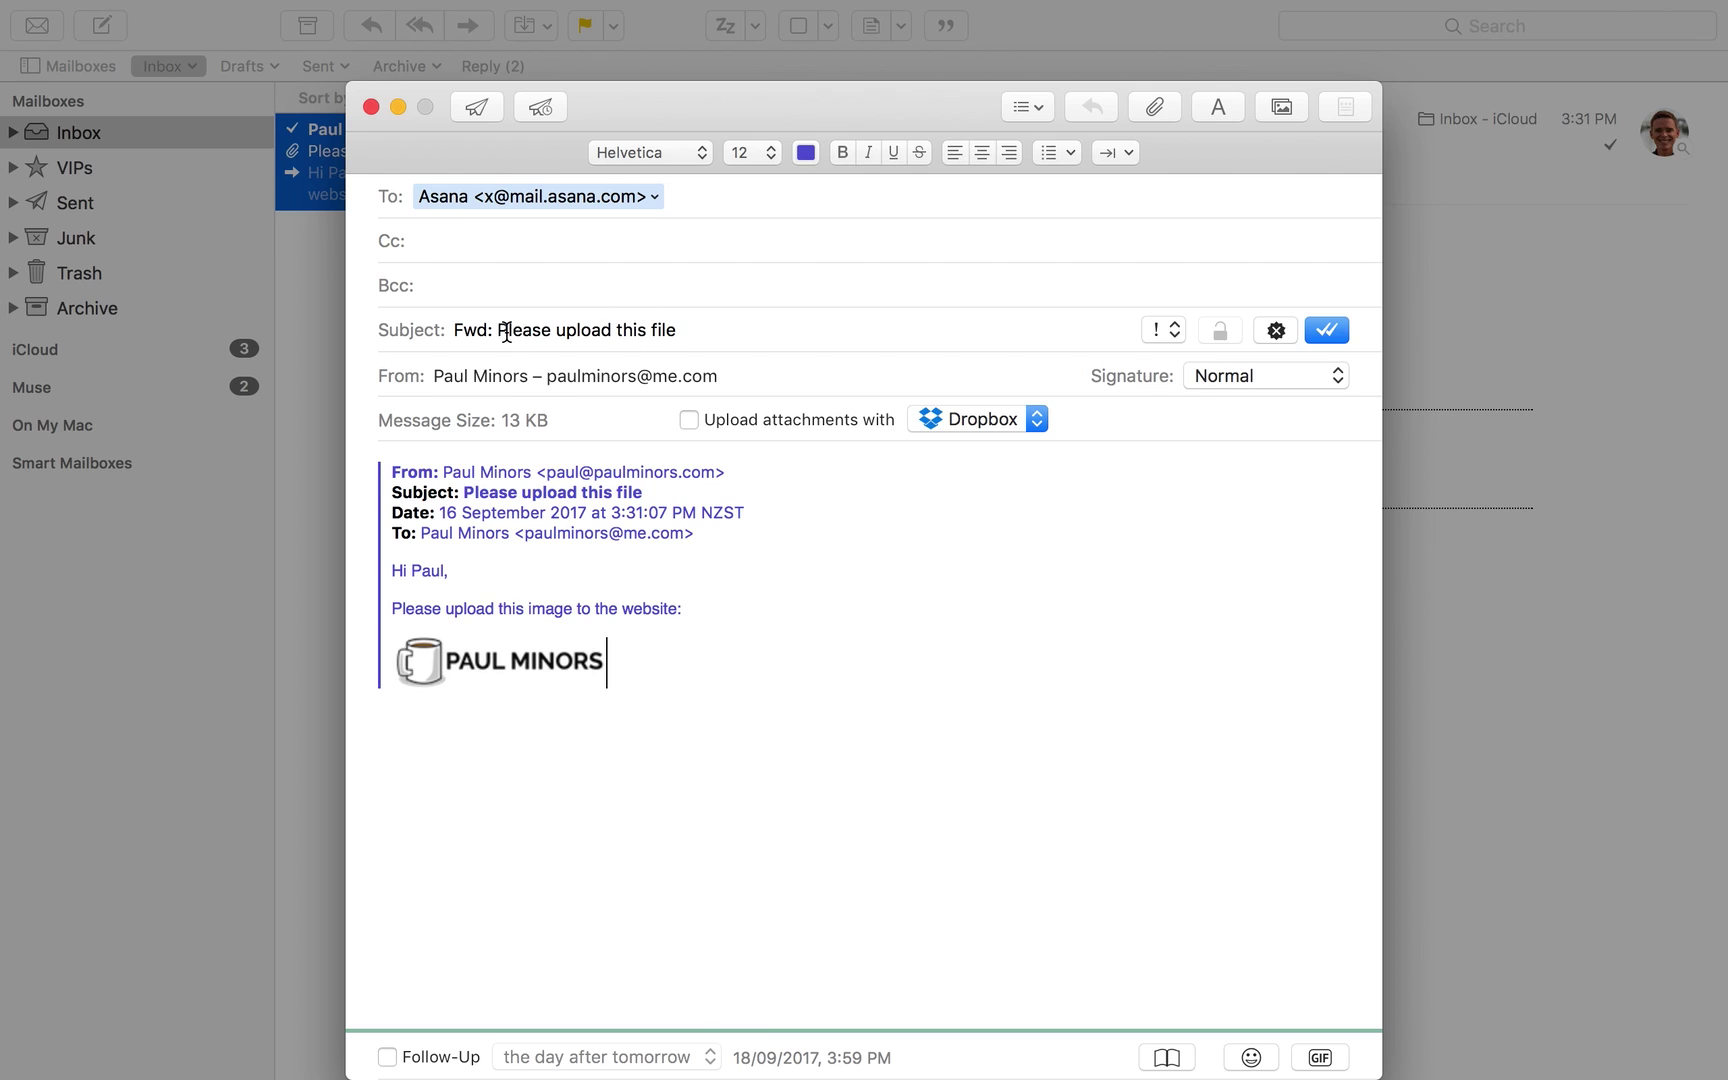
Remove 'Fwd:' from the subject and send the forwarded email
{"action": "left_click_drag", "start_coordinate": [500, 331], "coordinate": [354, 323]}
{"action": "key", "text": "BackSpace"}
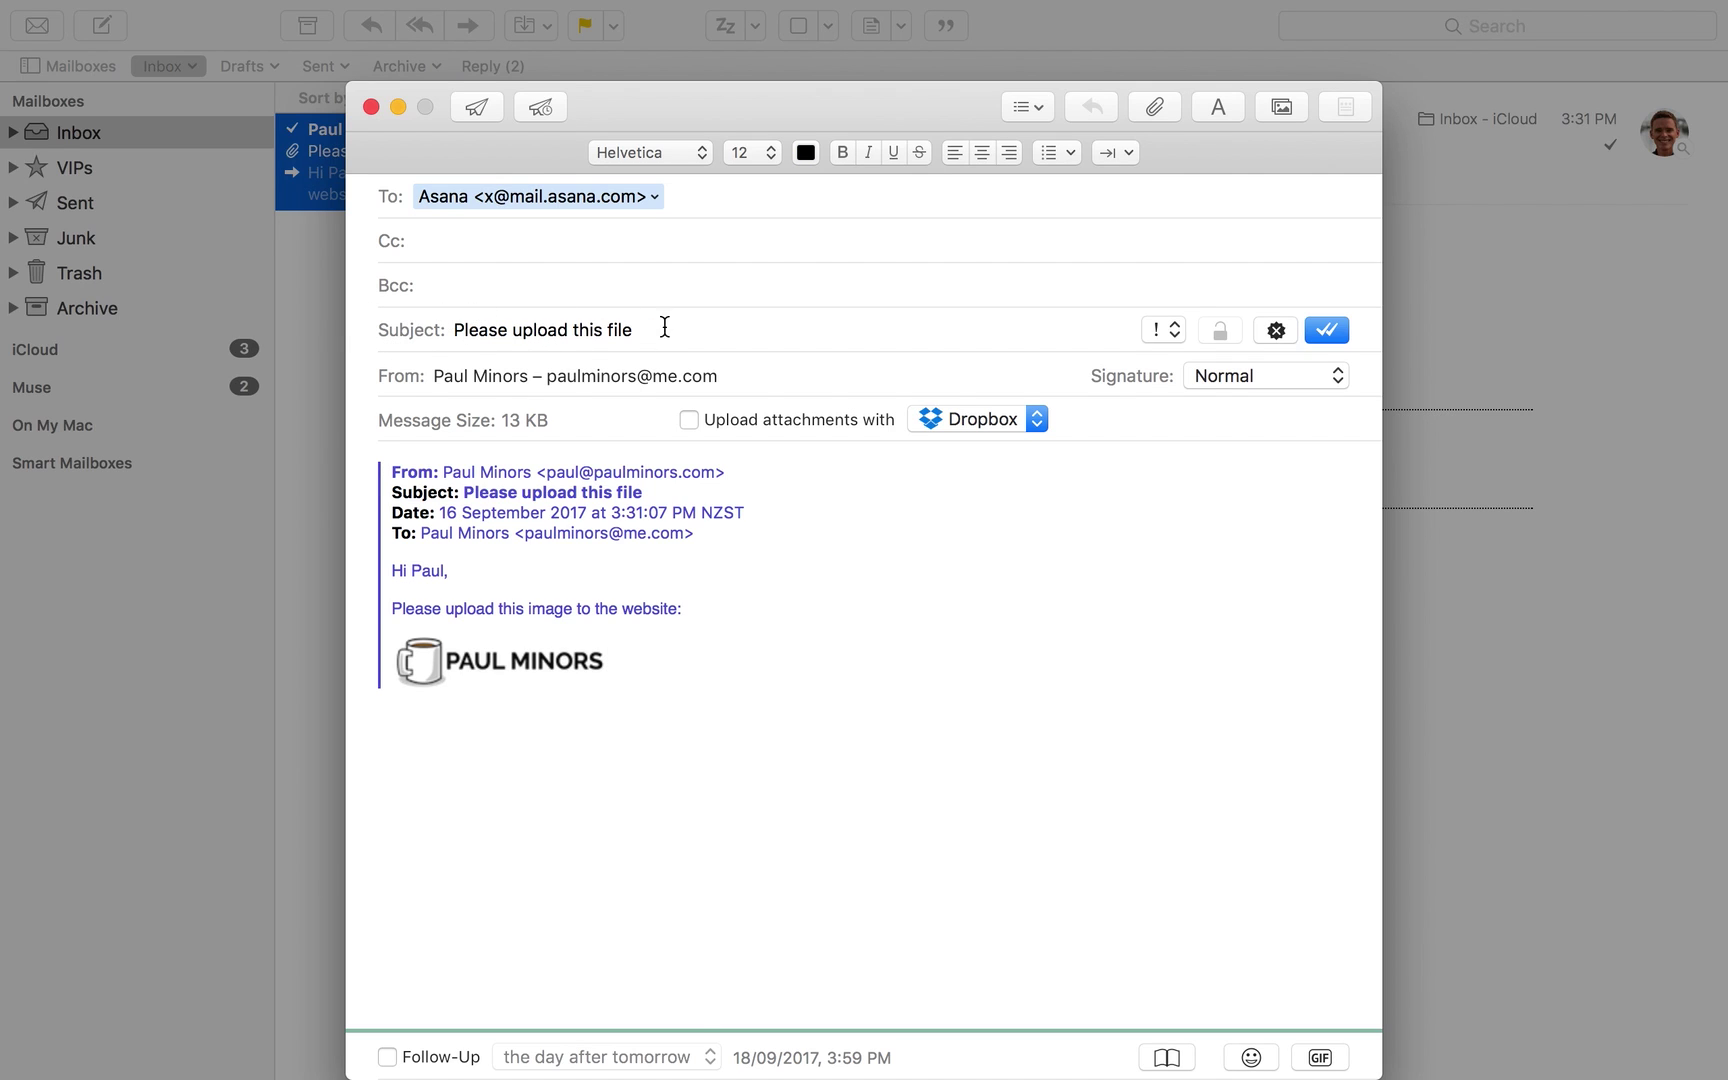
{"action": "left_click", "coordinate": [665, 327]}
{"action": "left_click", "coordinate": [476, 106]}
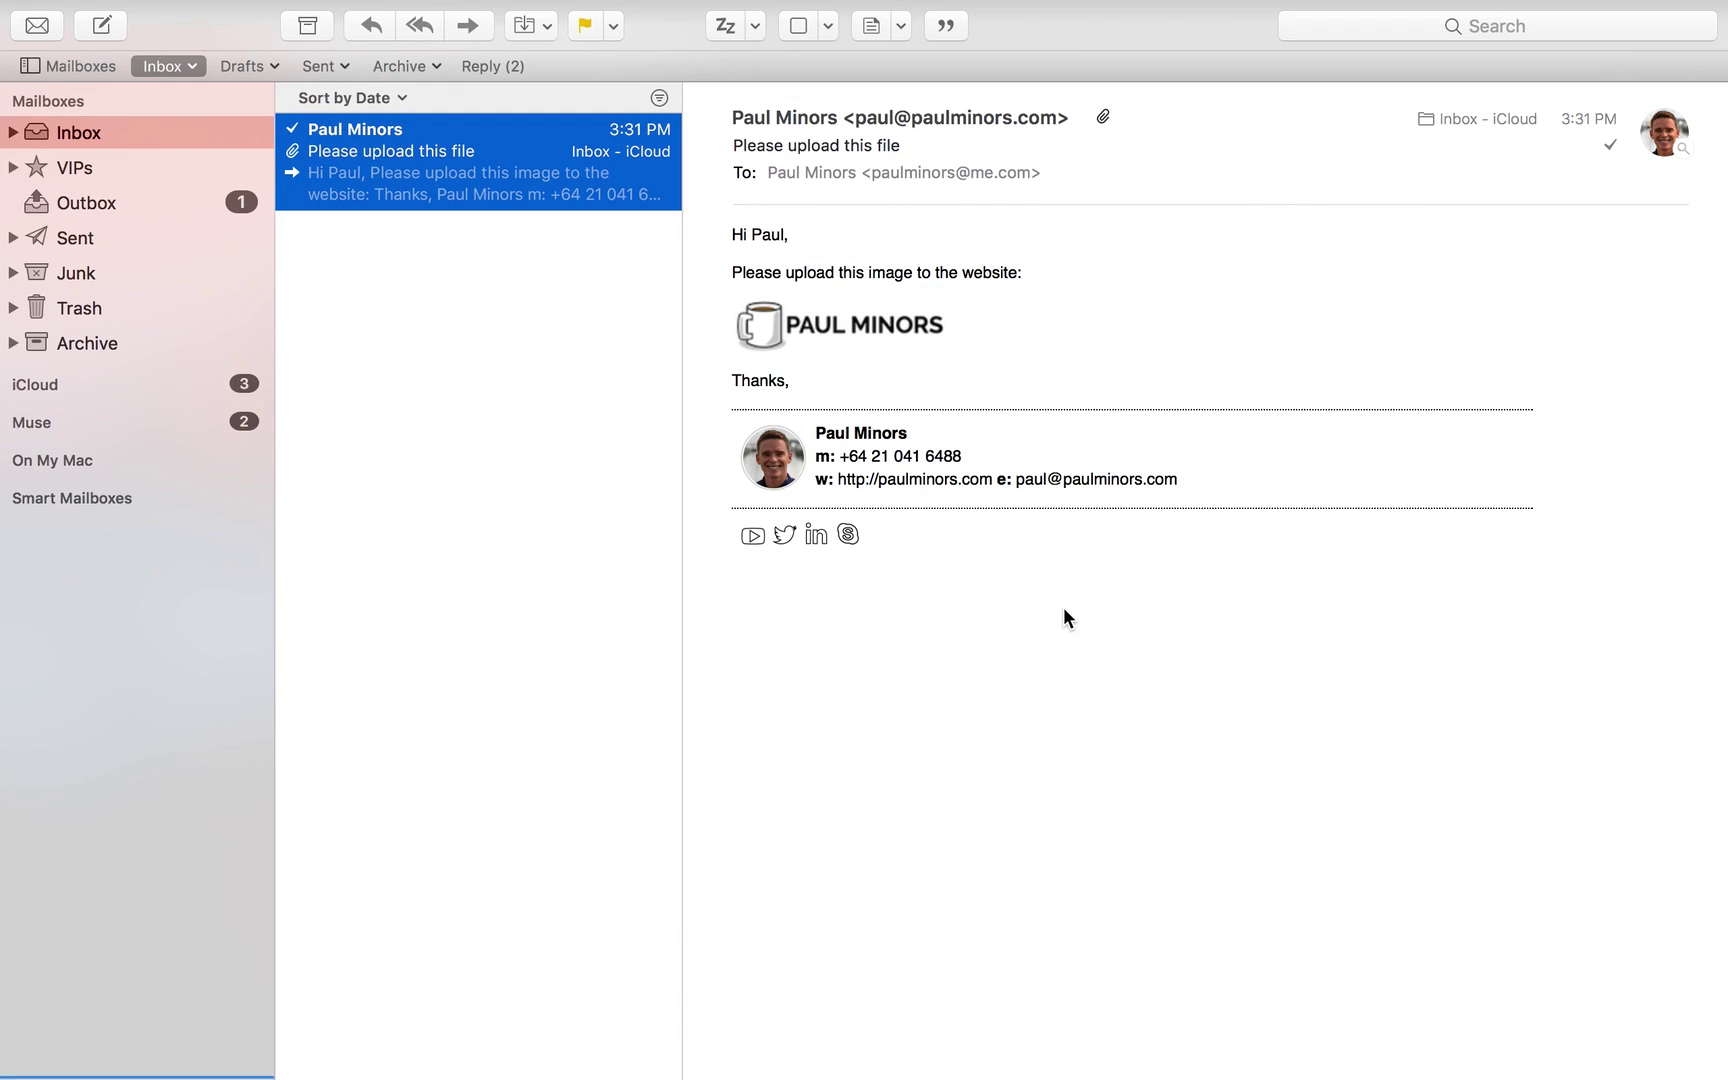
Archive the original upload-request email from the inbox
{"action": "left_click", "coordinate": [600, 172]}
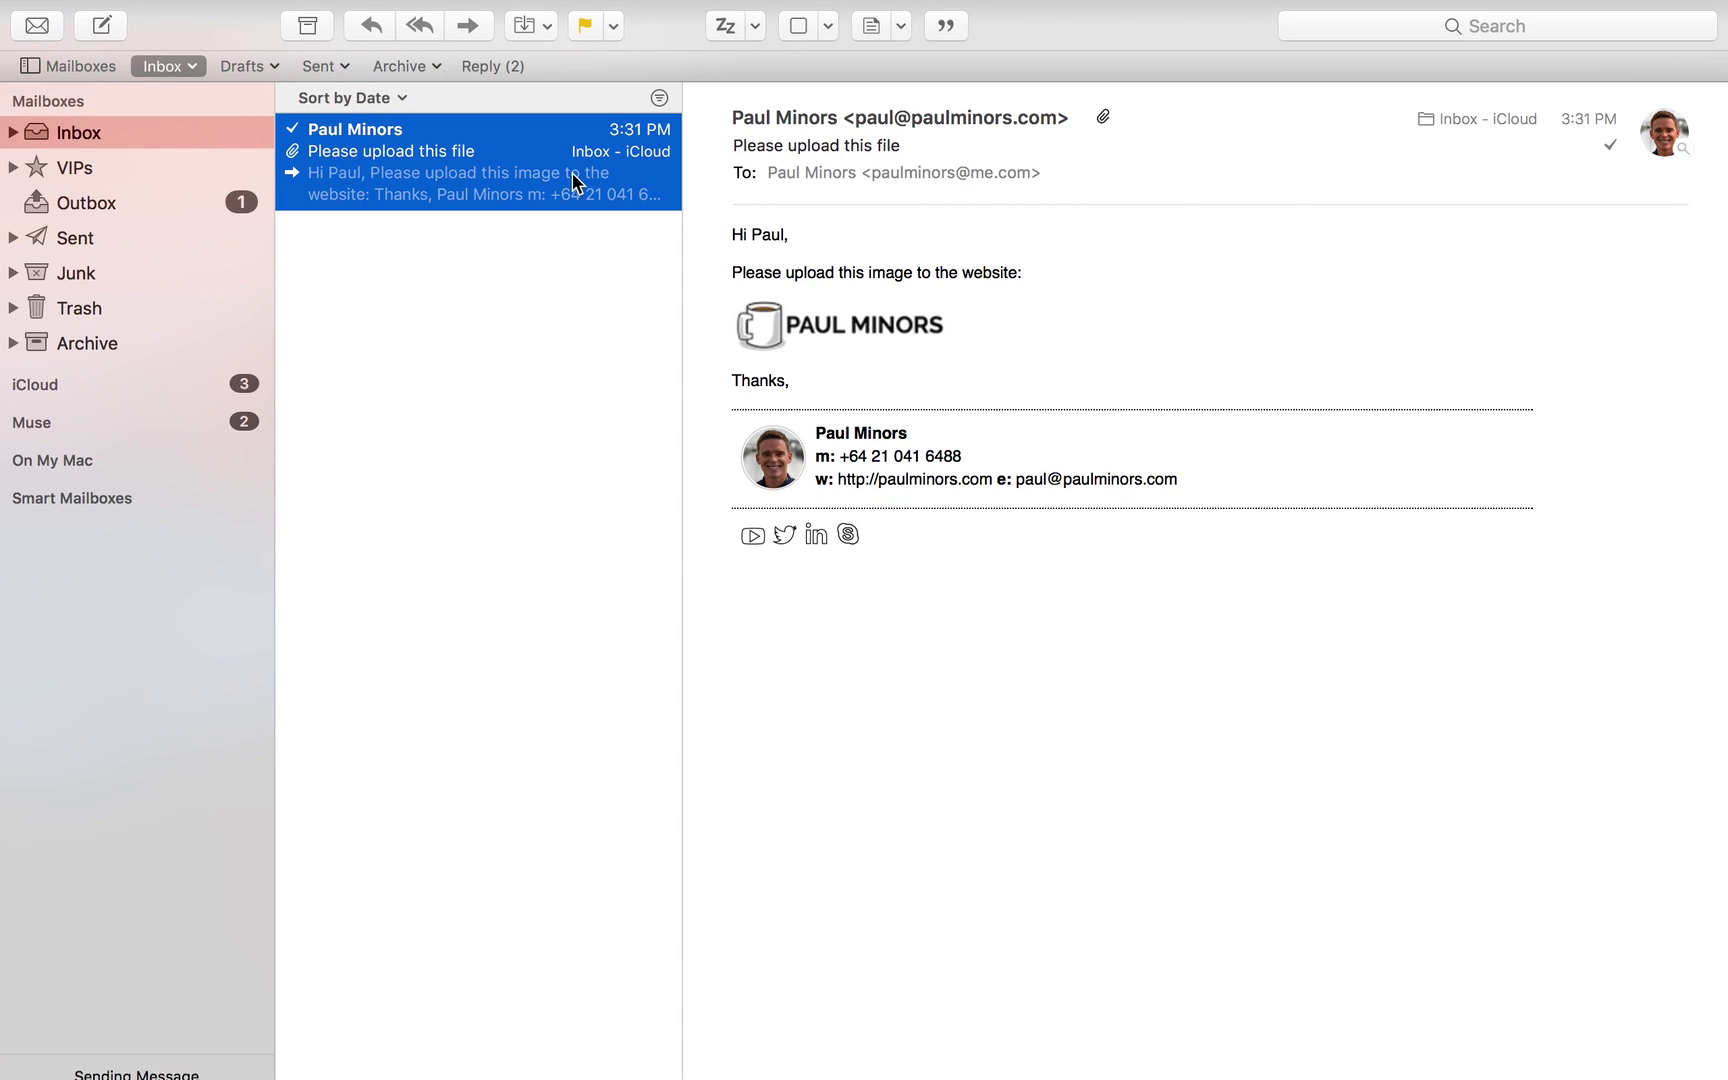
{"action": "scroll", "coordinate": [608, 171], "scroll_direction": "right", "scroll_amount": 5}
{"action": "left_click", "coordinate": [610, 180]}
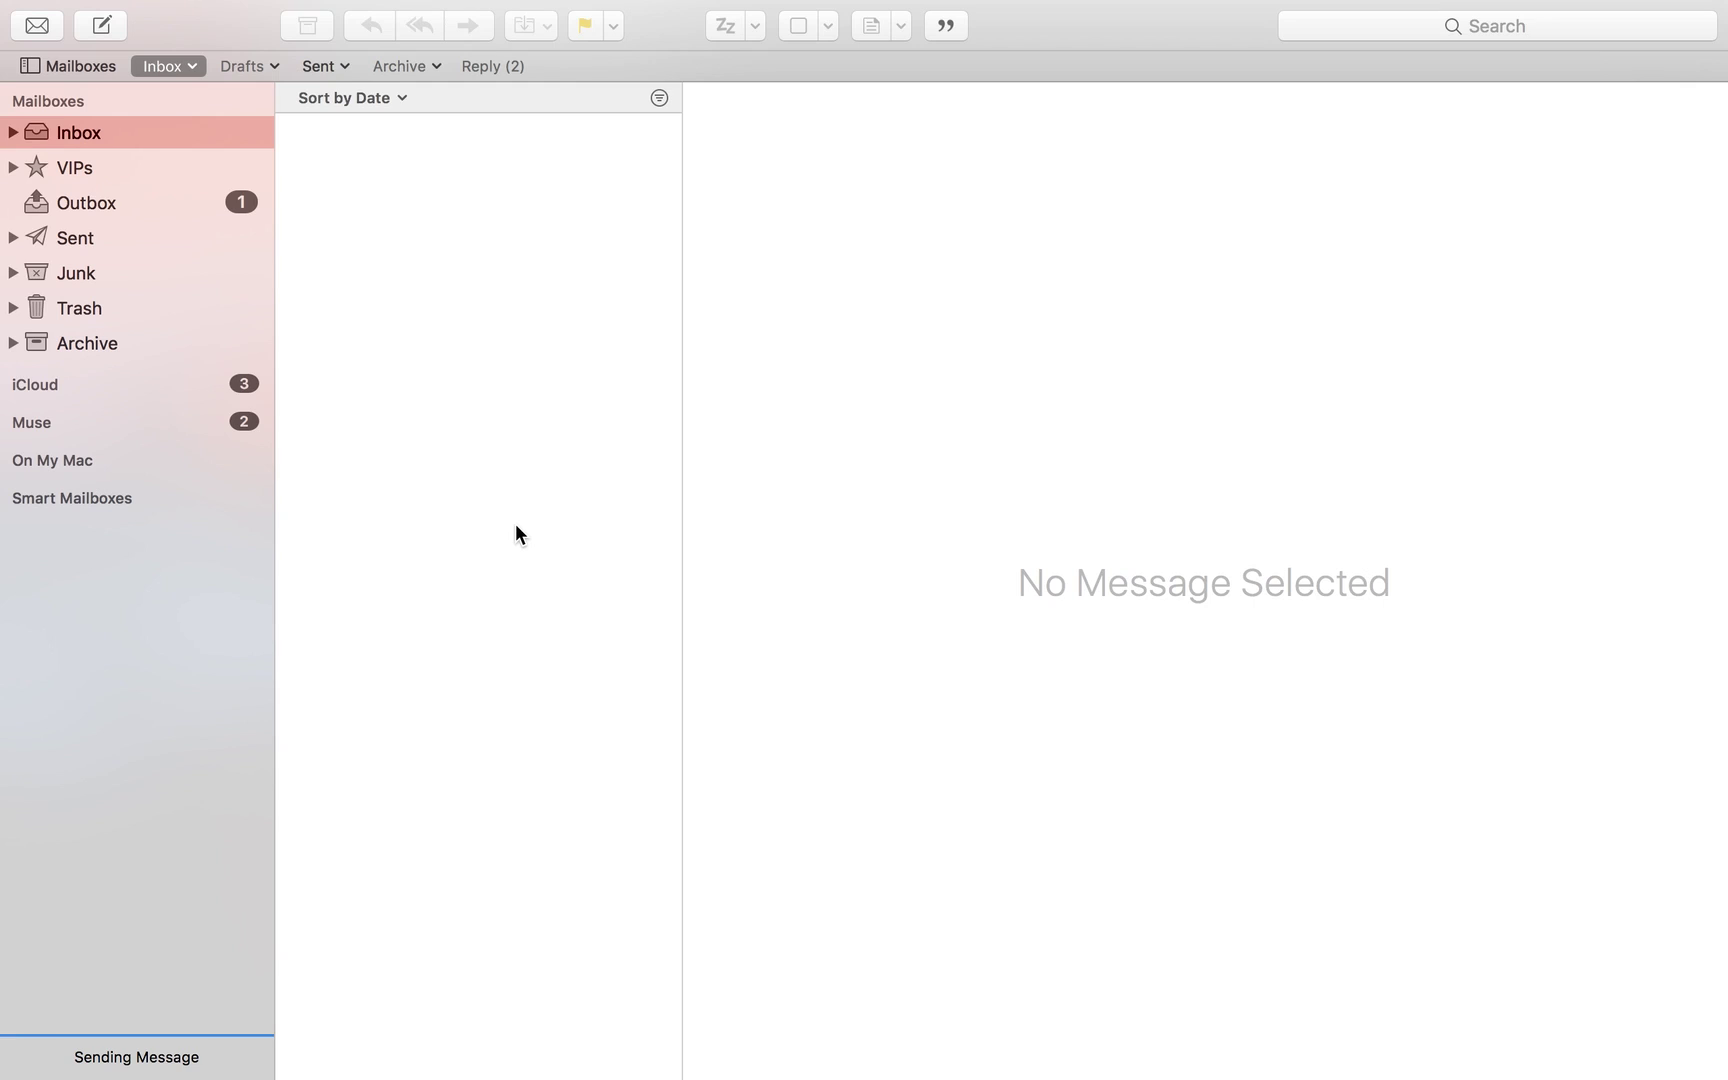
{"action": "key", "text": "super+Tab"}
{"action": "key", "text": "super+Tab"}
{"action": "key", "text": "super+Tab"}
{"action": "key", "text": "super+Tab"}
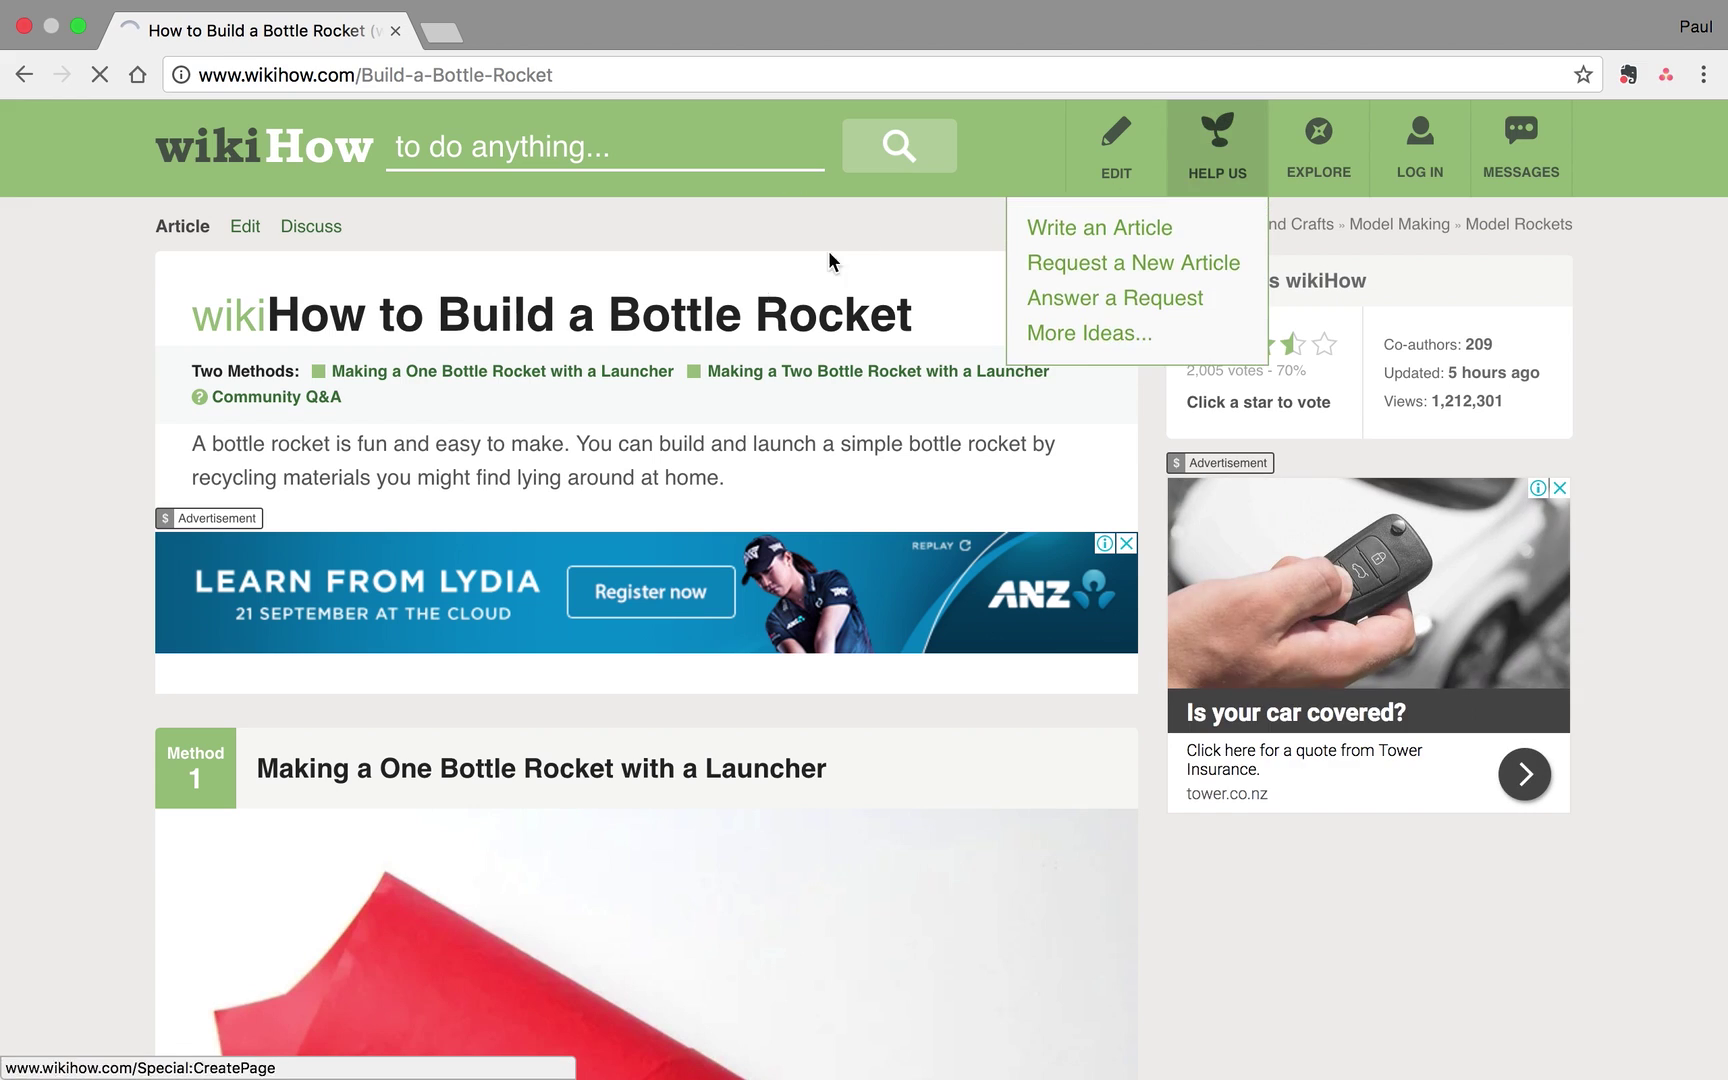
Save the wikiHow bottle rocket page as an Asana task assigned to yourself, then show Finder
{"action": "left_click", "coordinate": [1665, 75]}
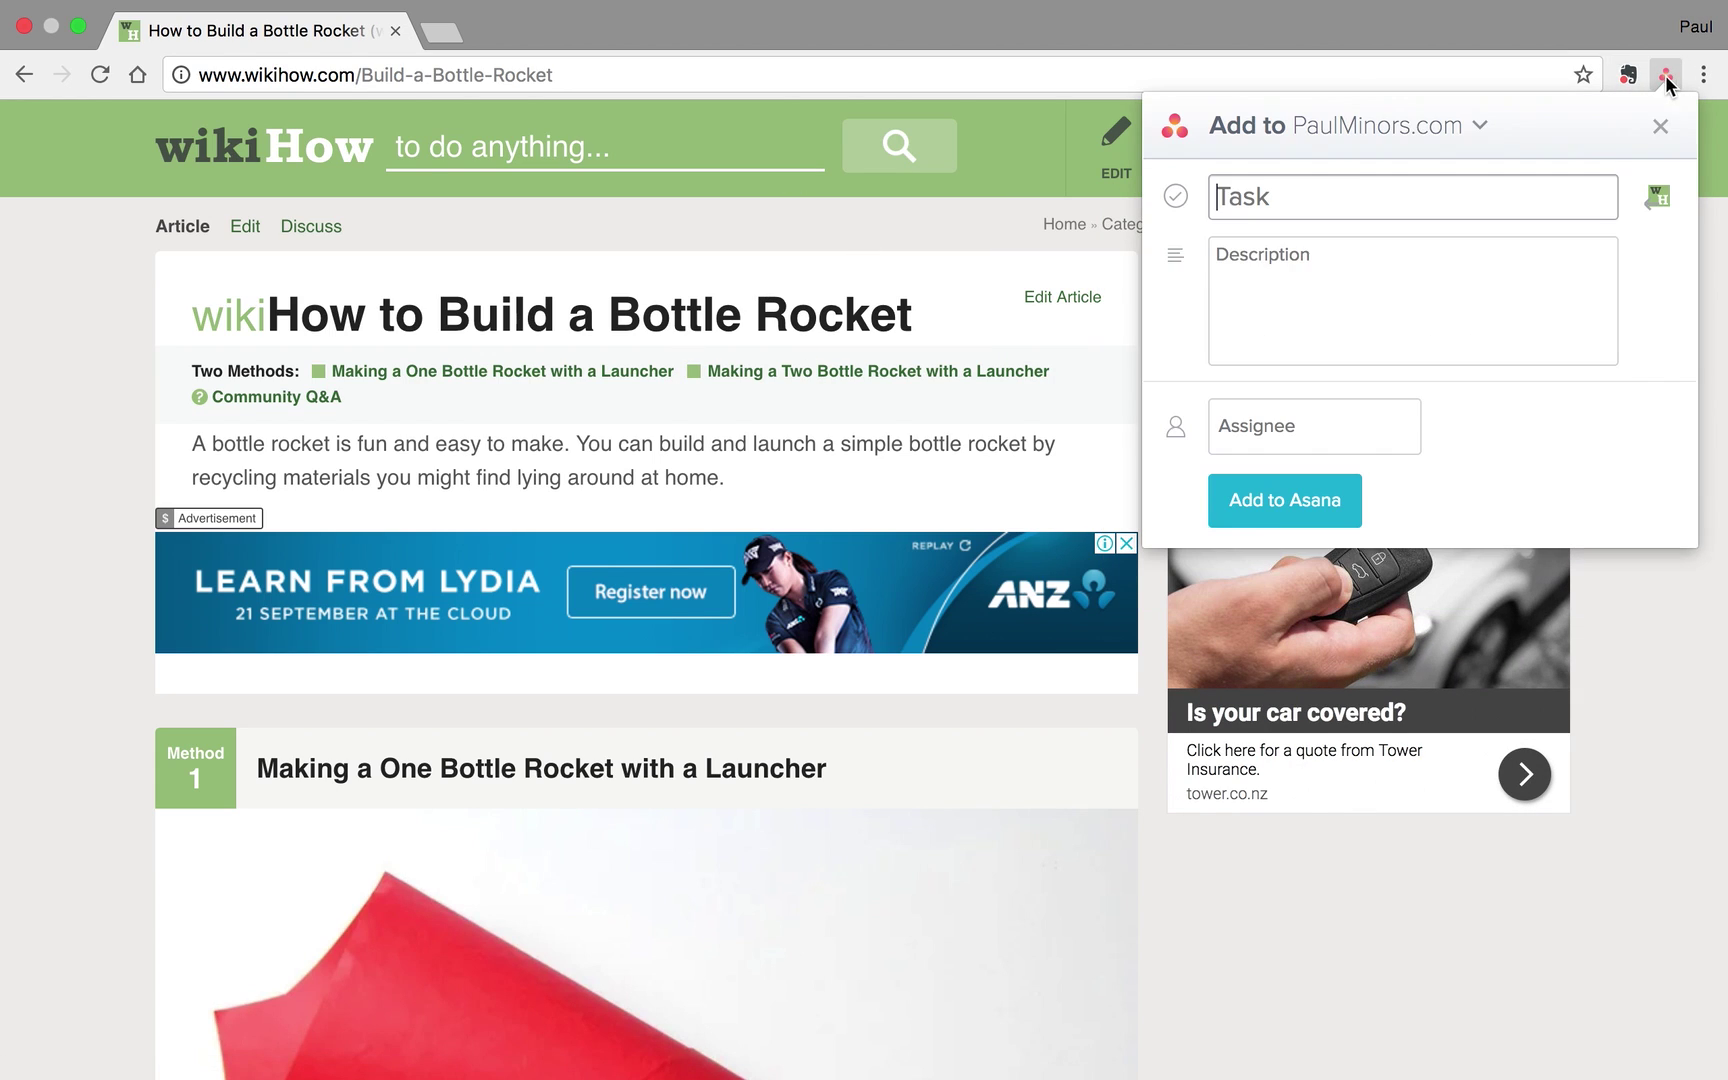
{"action": "left_click", "coordinate": [1660, 210]}
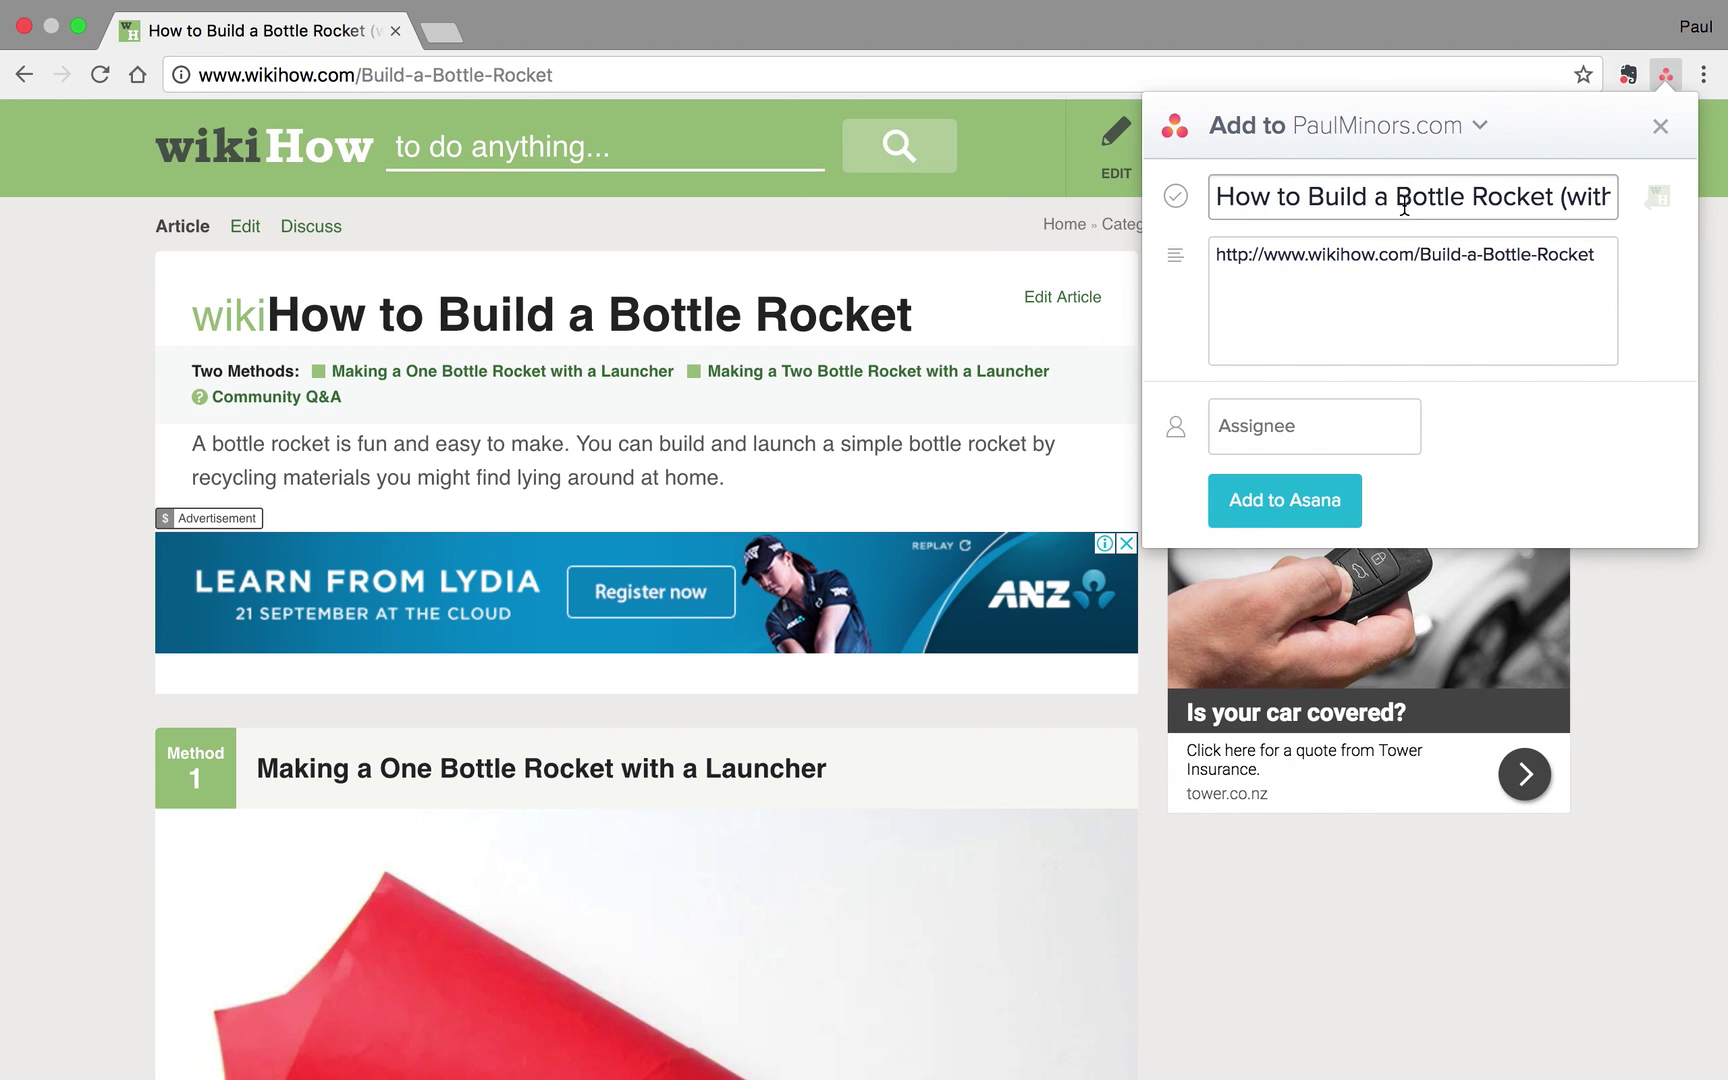
{"action": "left_click", "coordinate": [1340, 254]}
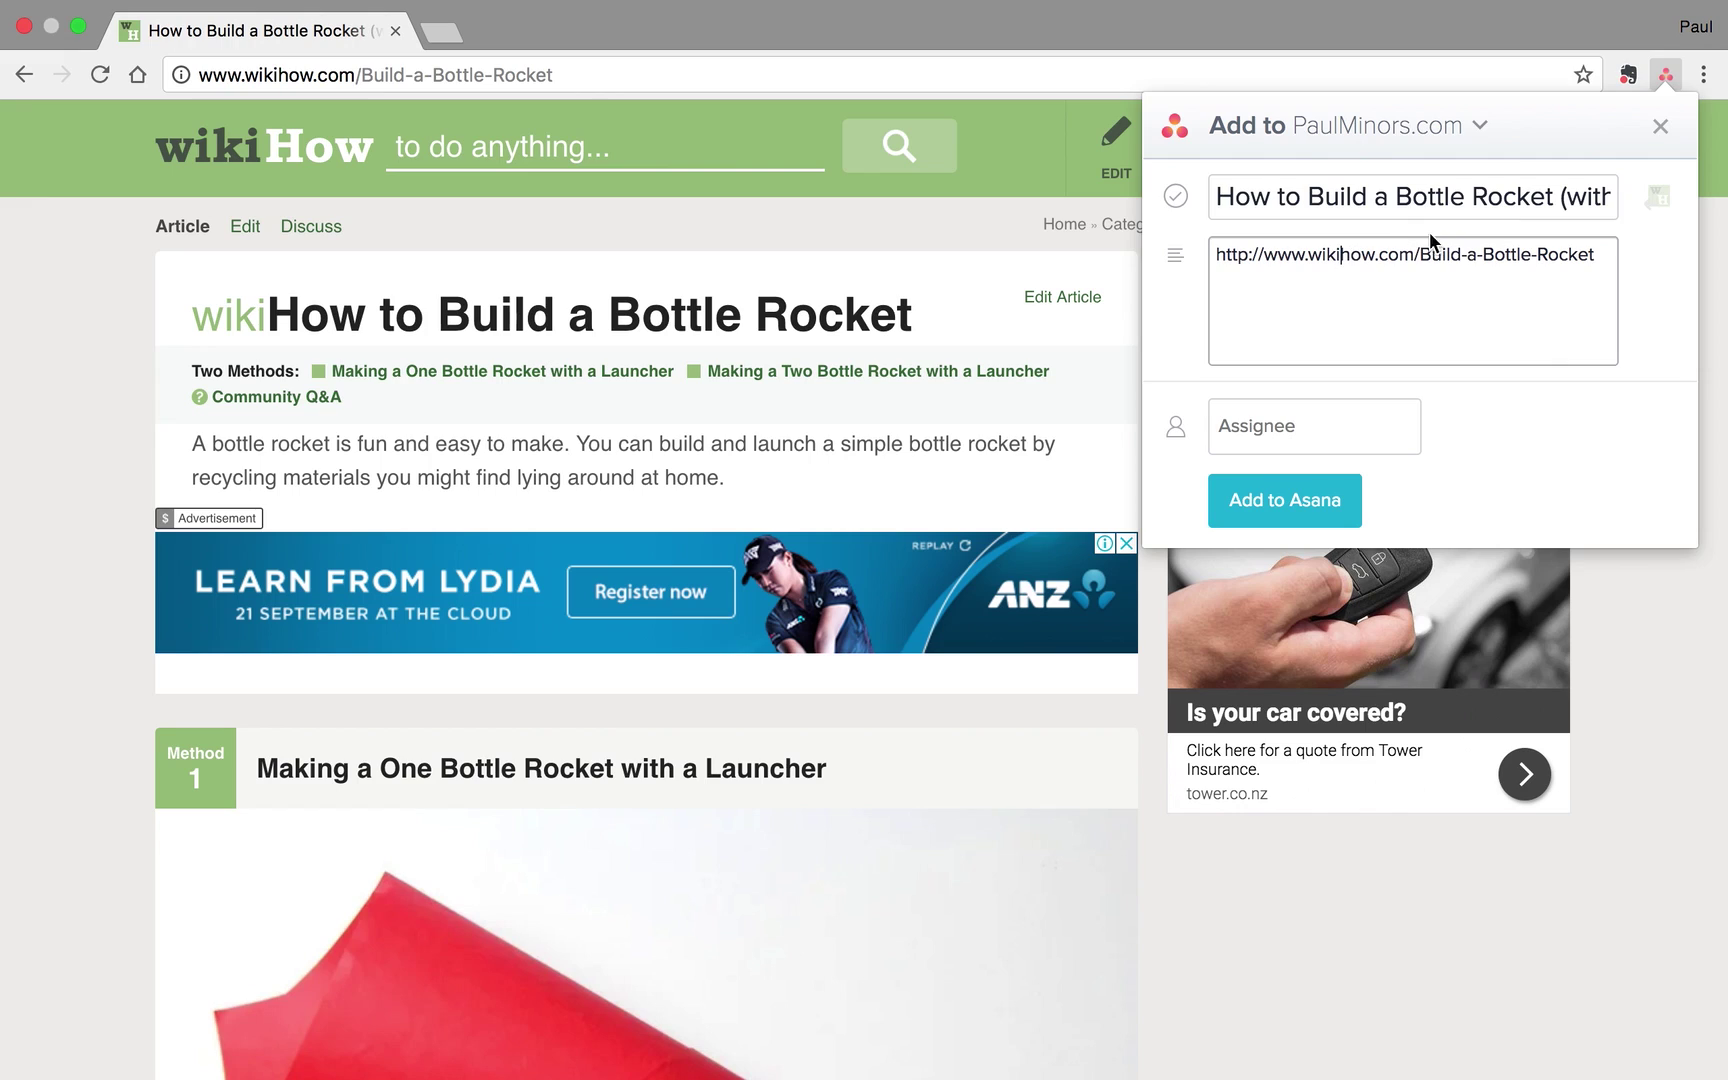
{"action": "left_click", "coordinate": [1298, 436]}
{"action": "type", "text": "pa"}
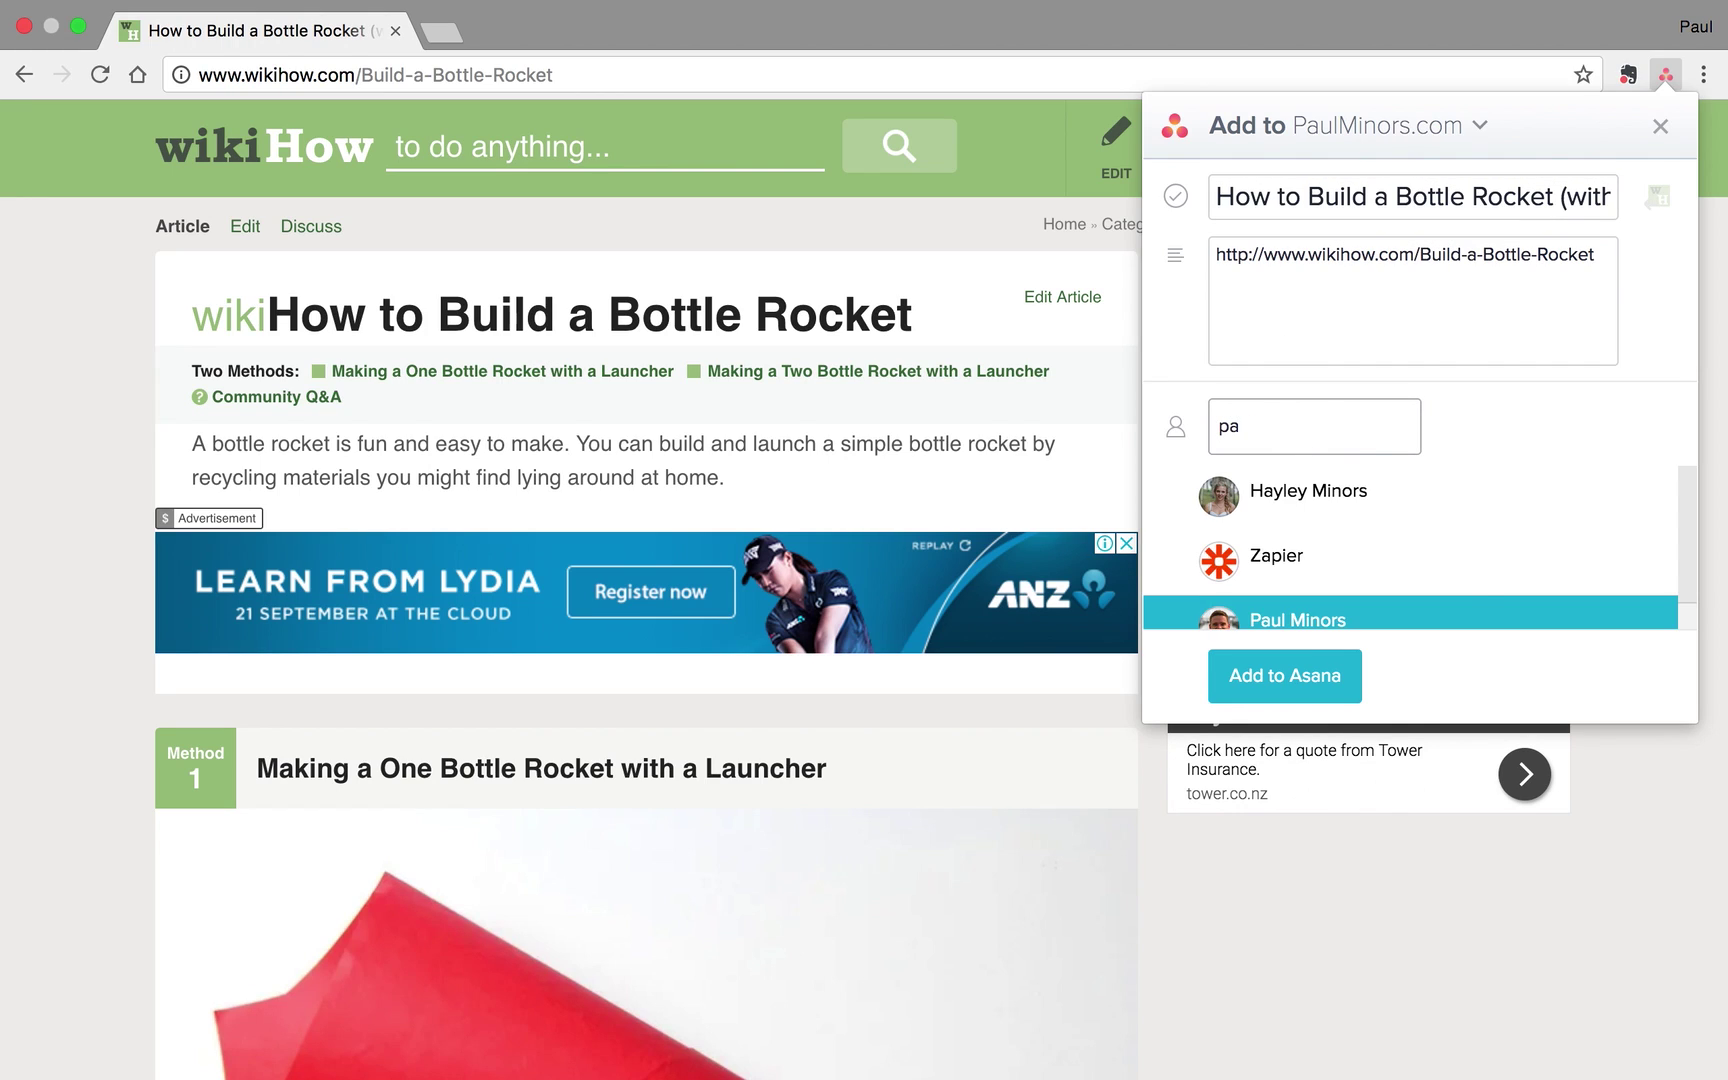
{"action": "left_click", "coordinate": [1300, 610]}
{"action": "left_click", "coordinate": [1276, 497]}
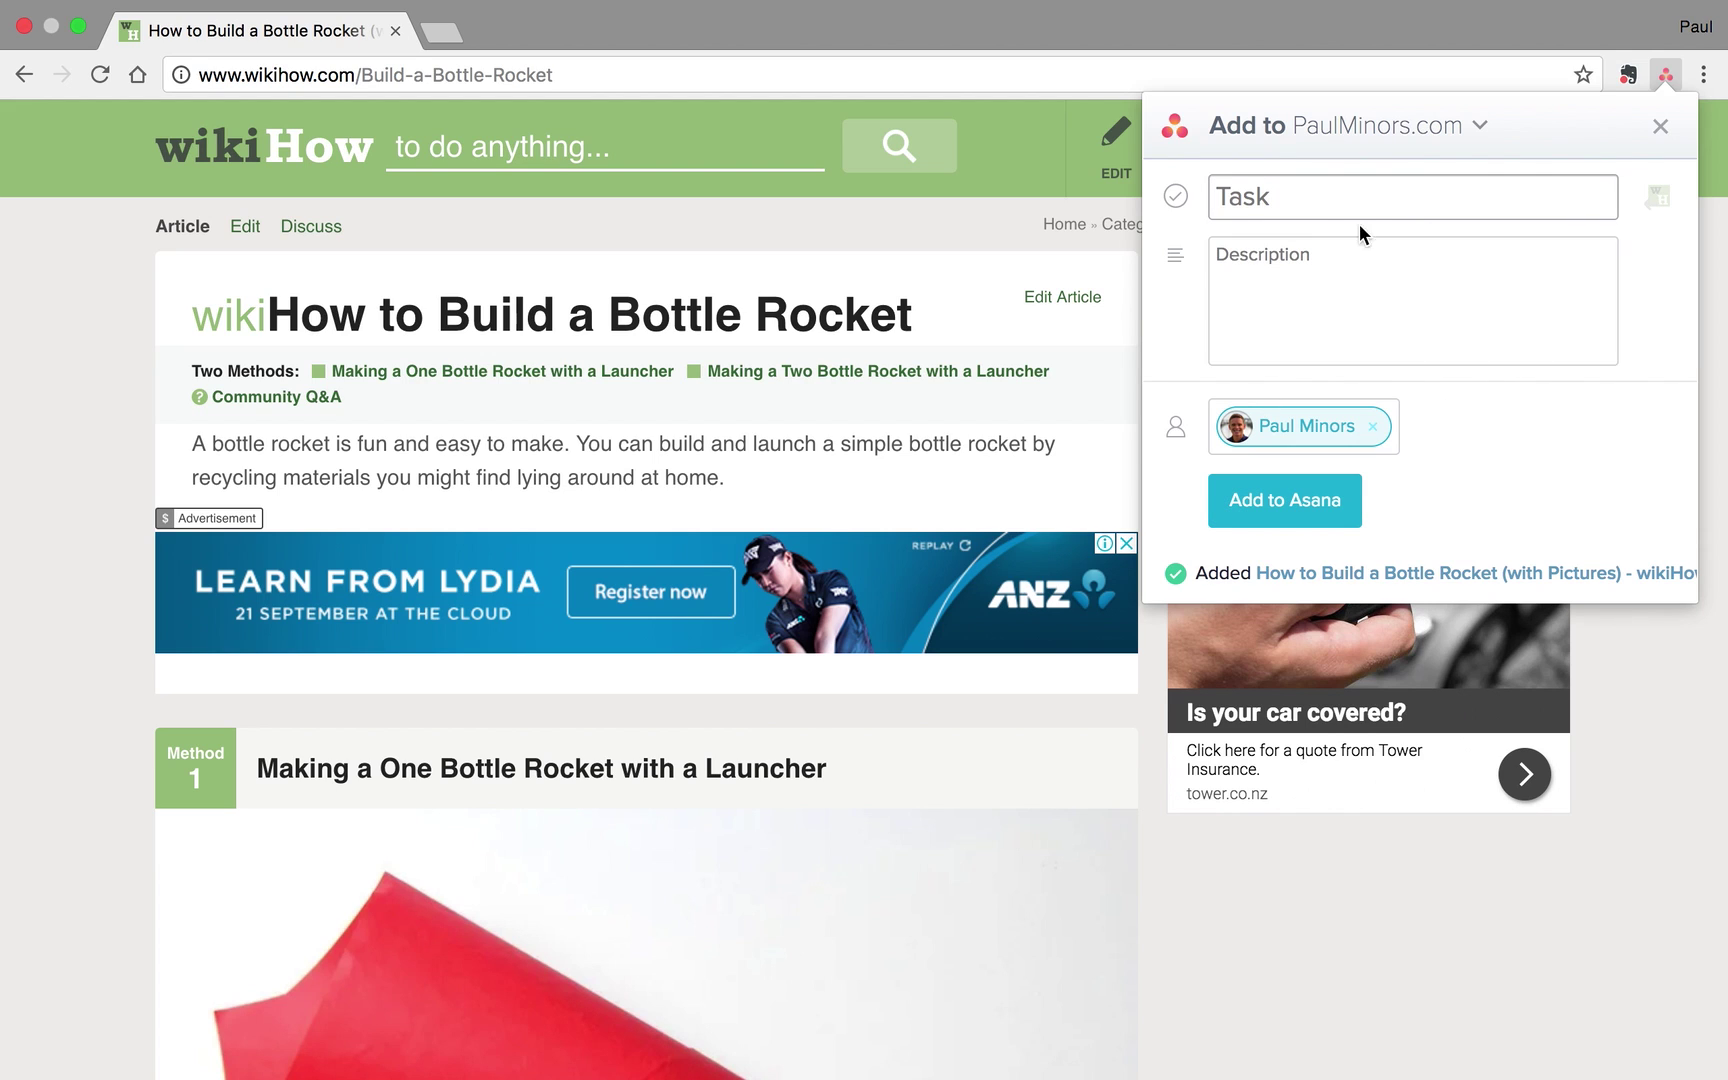
{"action": "key", "text": "super+Tab"}
{"action": "key", "text": "Tab"}
{"action": "key", "text": "Tab"}
{"action": "key", "text": "Tab"}
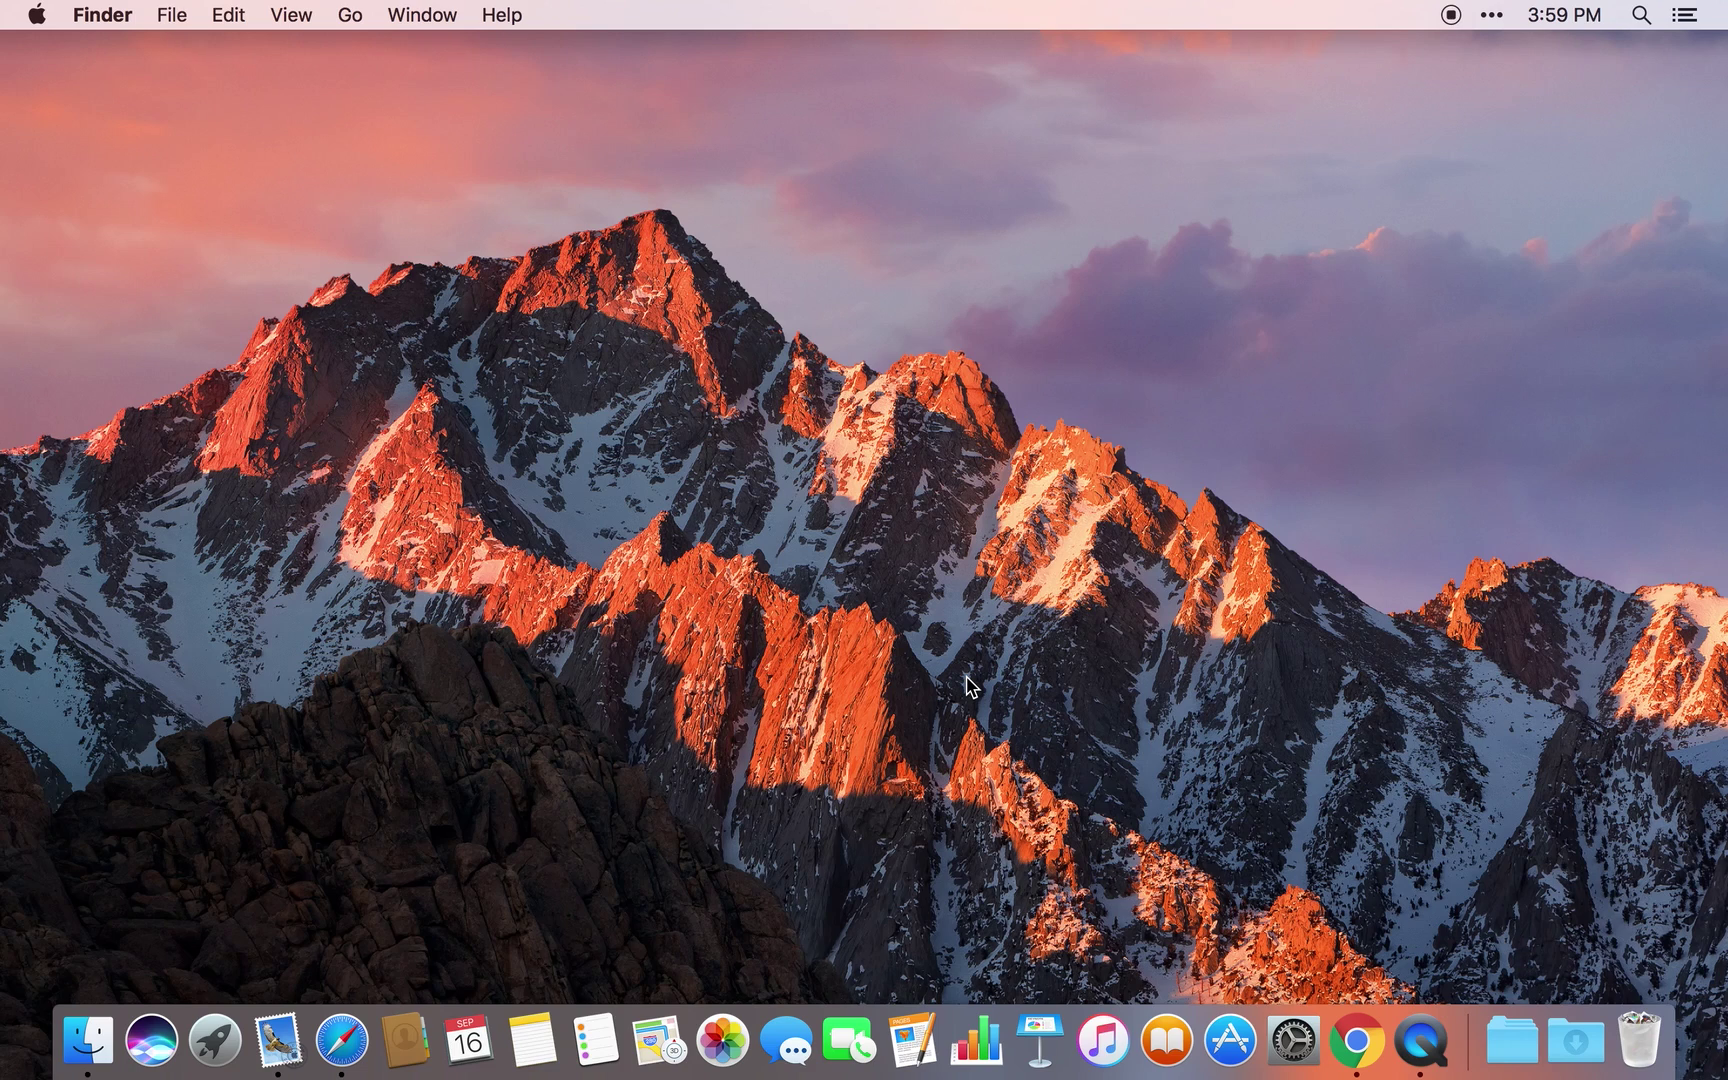
Open Alfred Preferences via 'pref' and preview the appearance themes
{"action": "key", "text": "alt+space"}
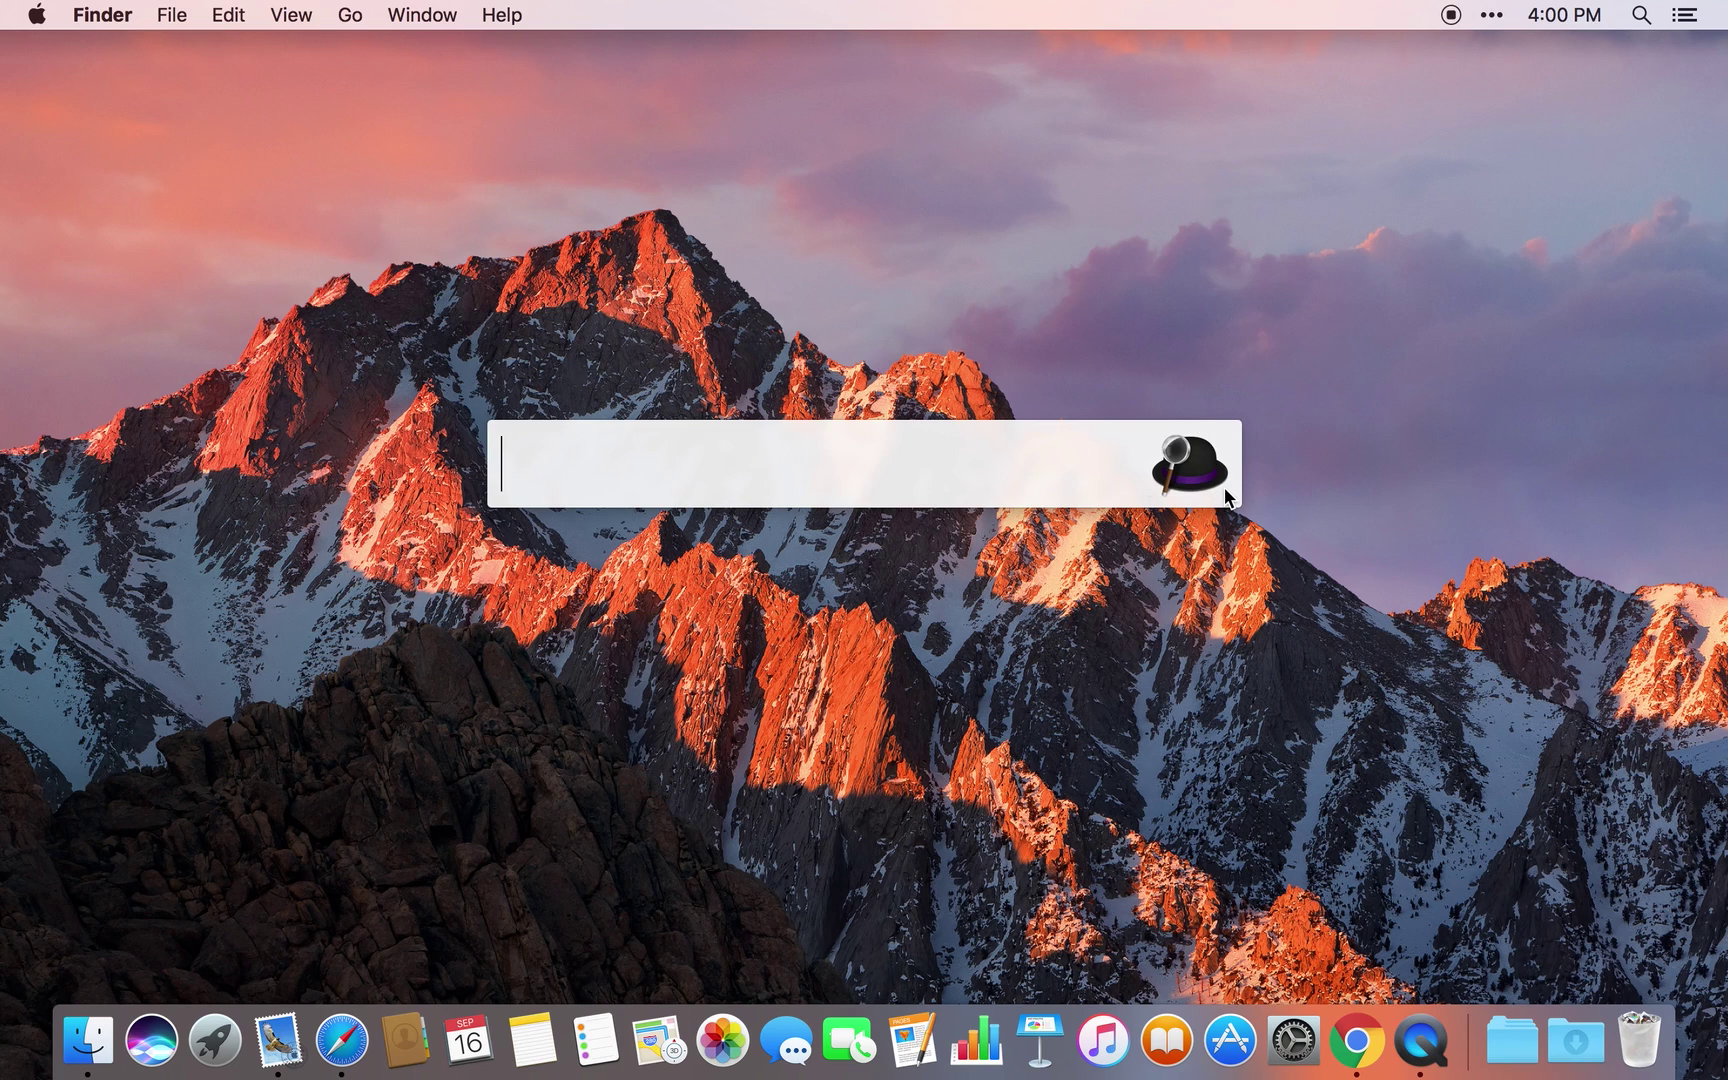
{"action": "type", "text": "pref"}
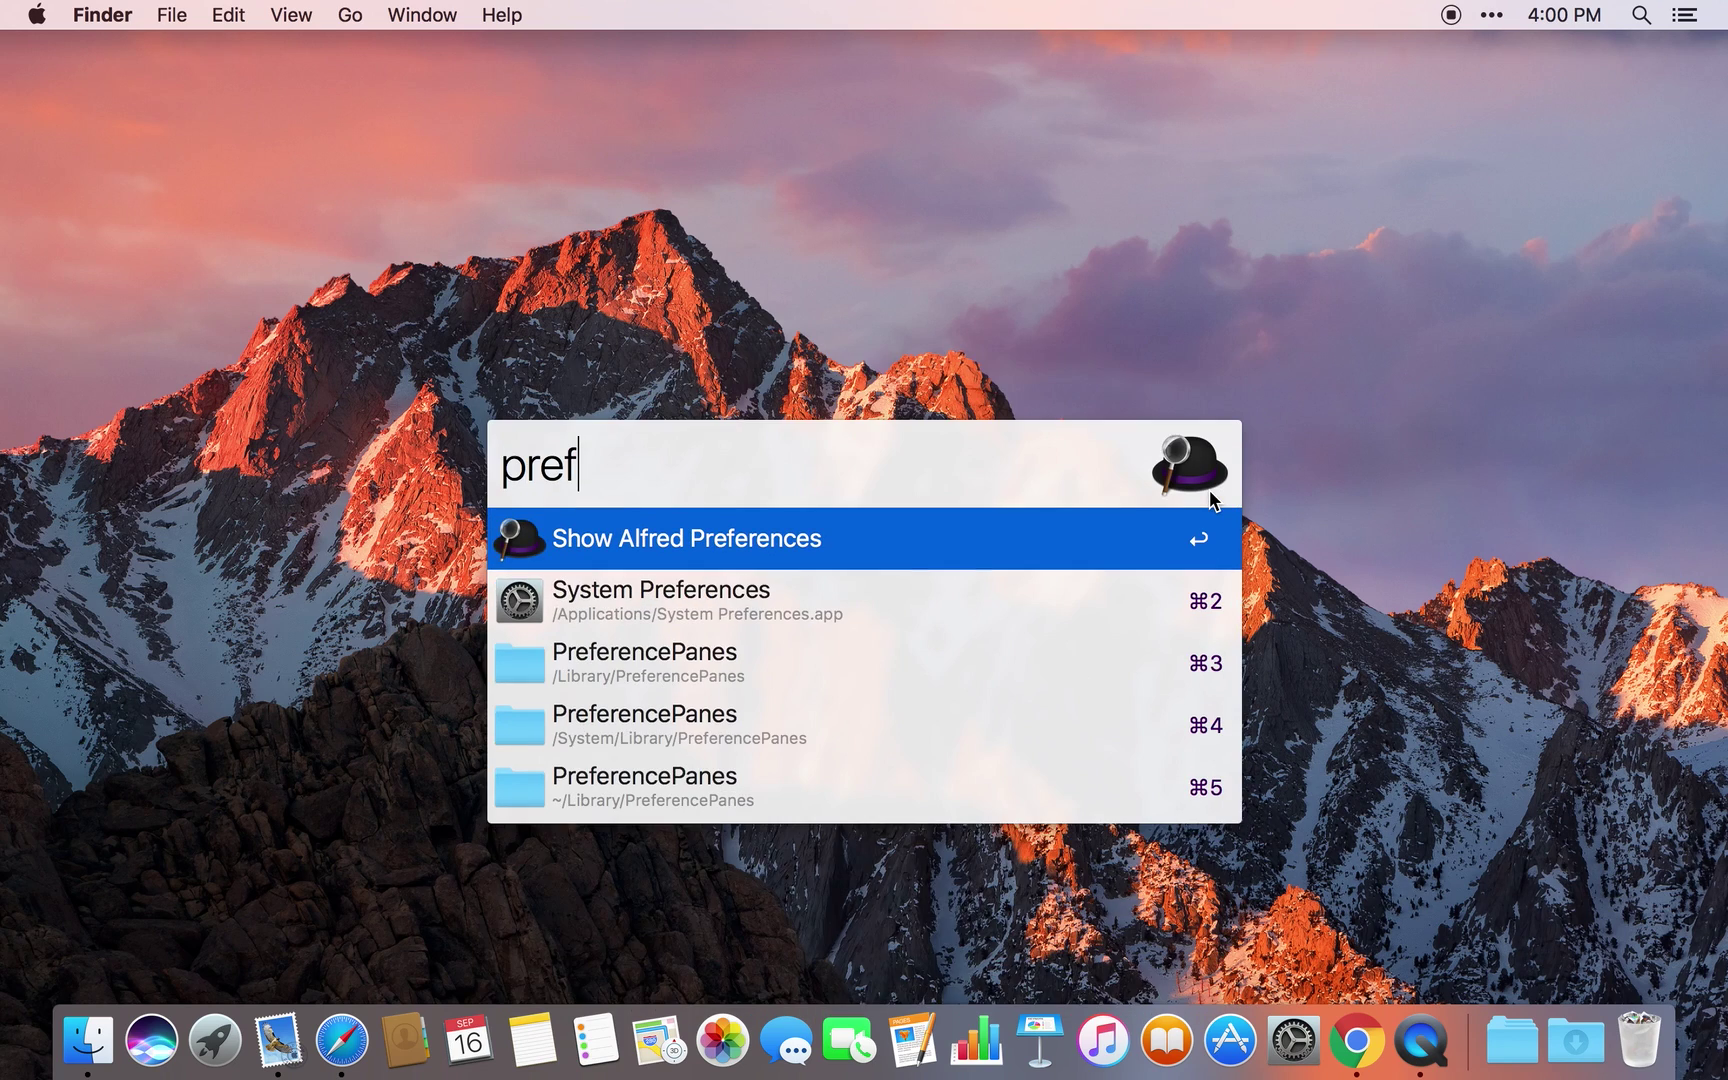
{"action": "key", "text": "Return"}
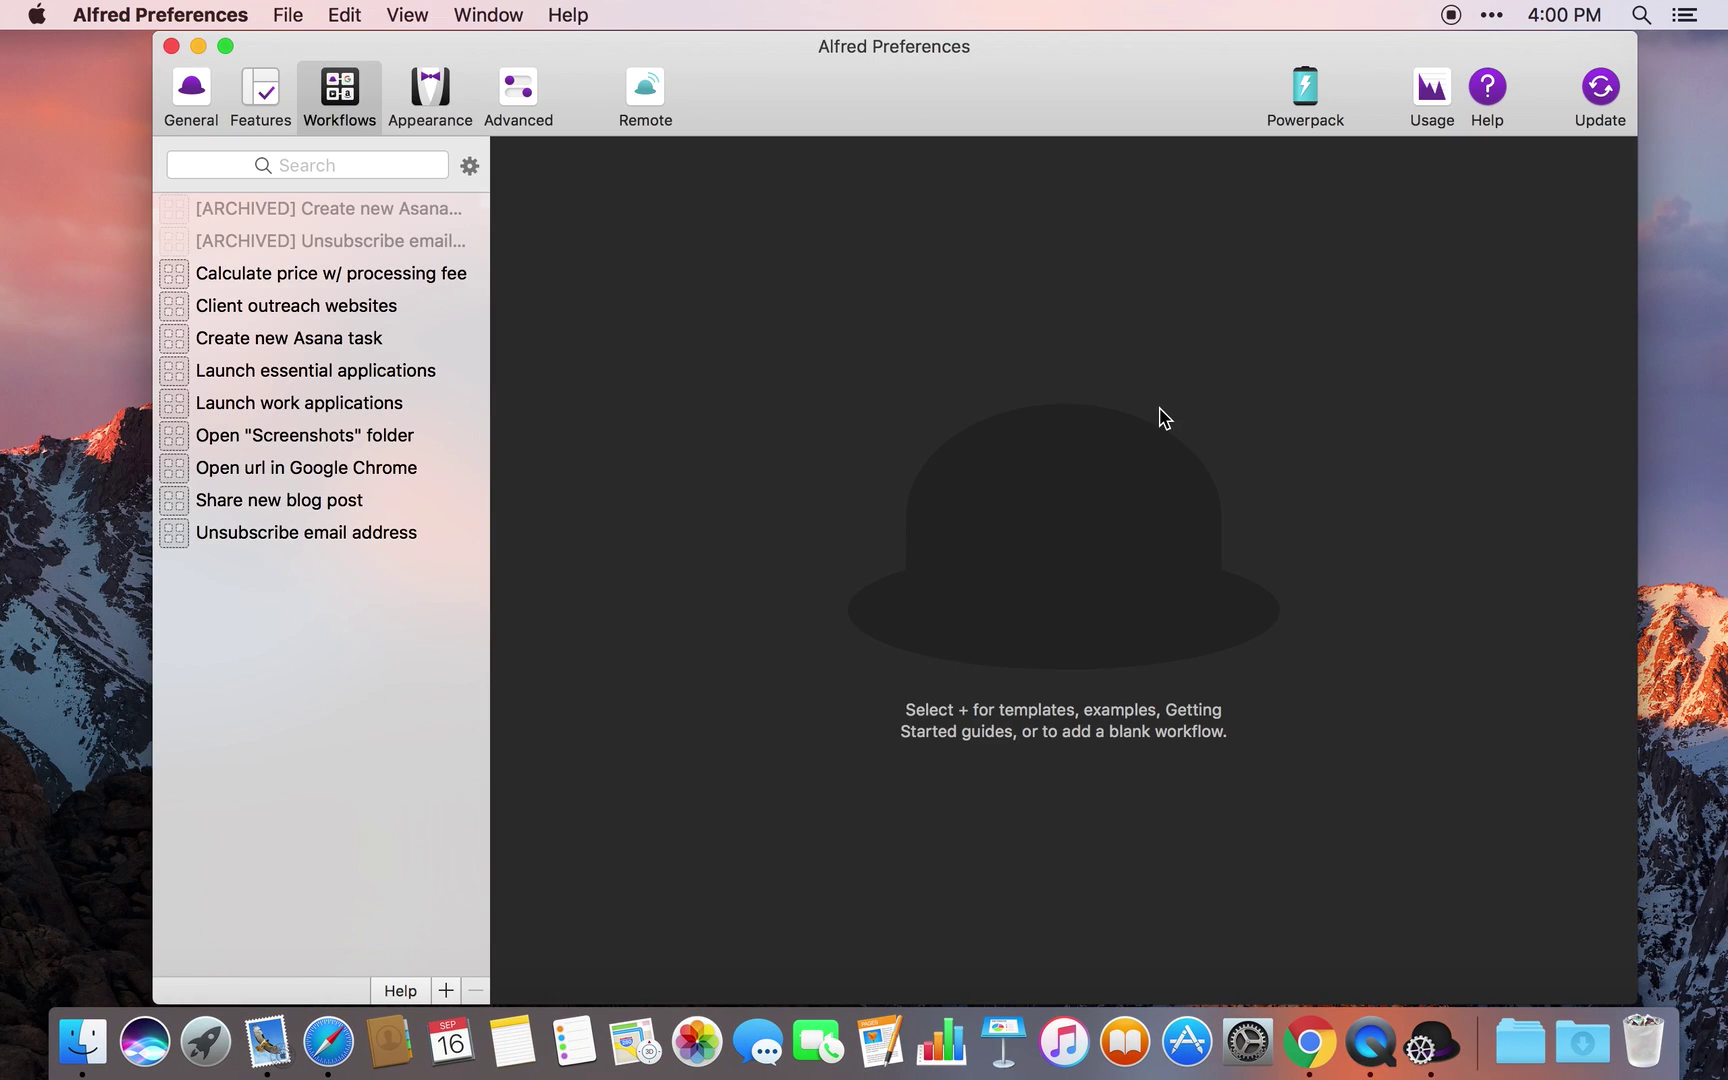
{"action": "left_click_drag", "start_coordinate": [1068, 38], "coordinate": [1048, 40]}
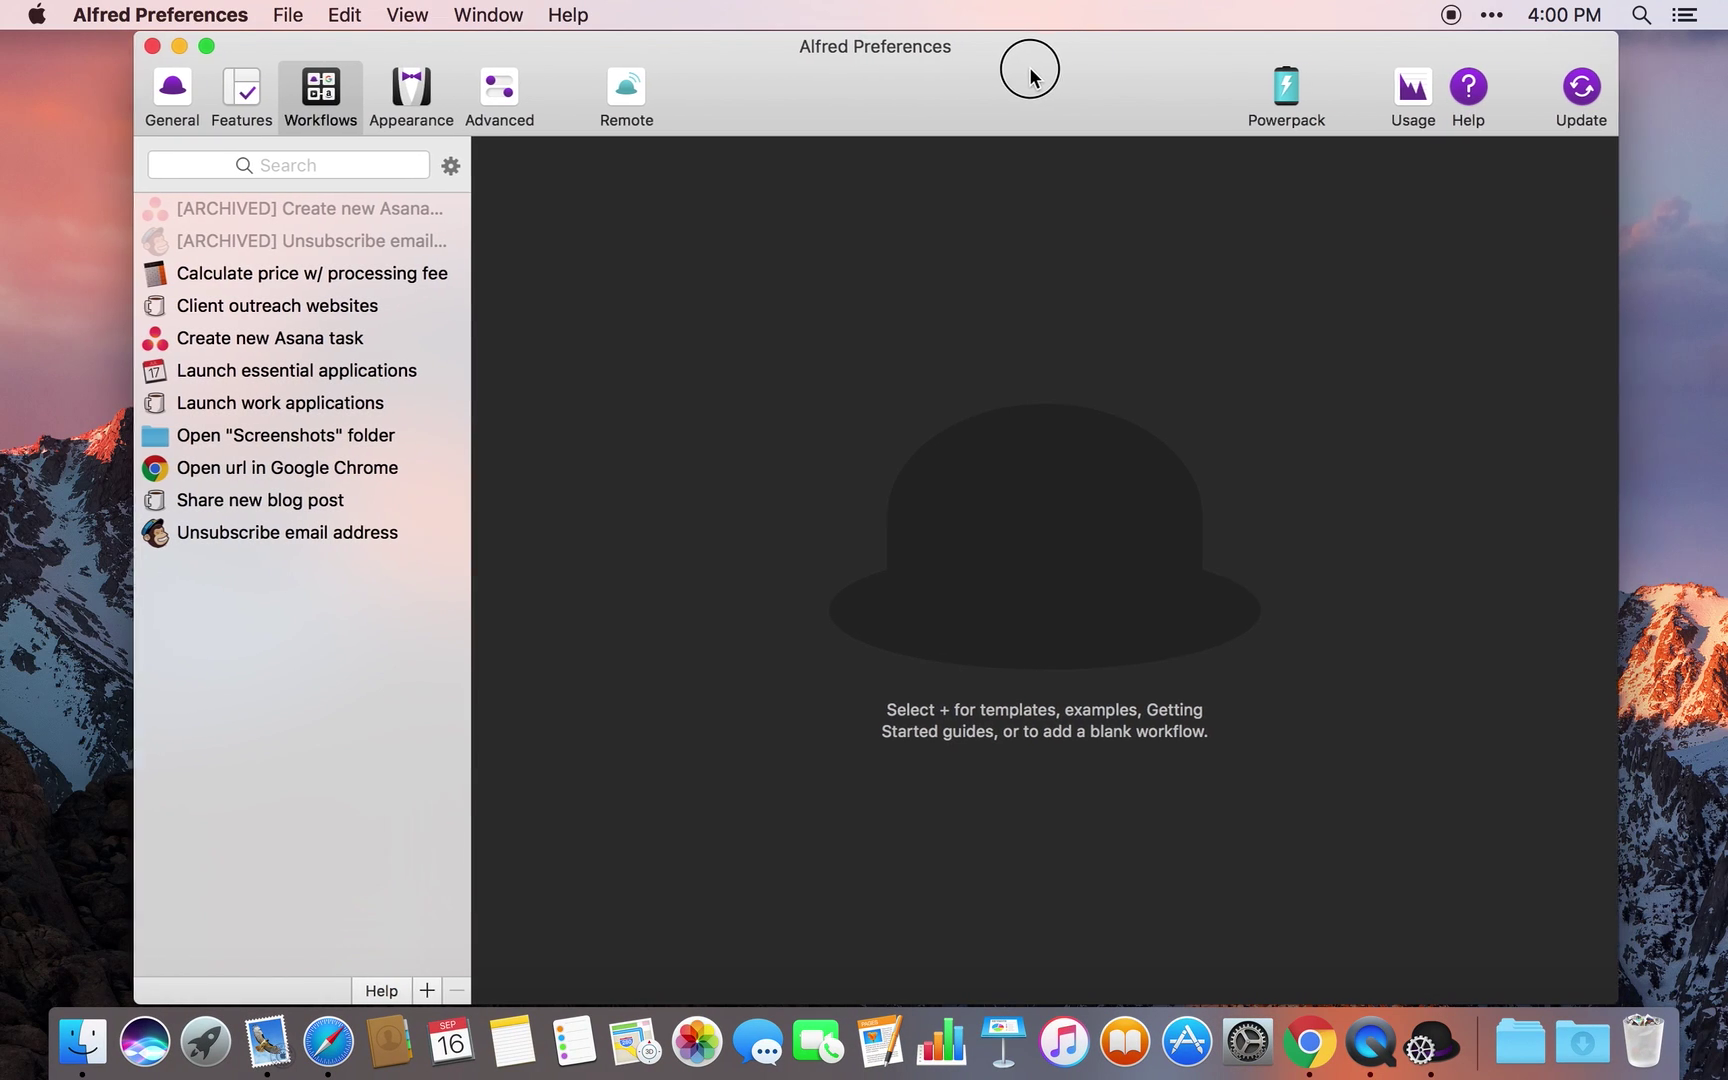
{"action": "left_click", "coordinate": [410, 92]}
{"action": "left_click", "coordinate": [315, 94]}
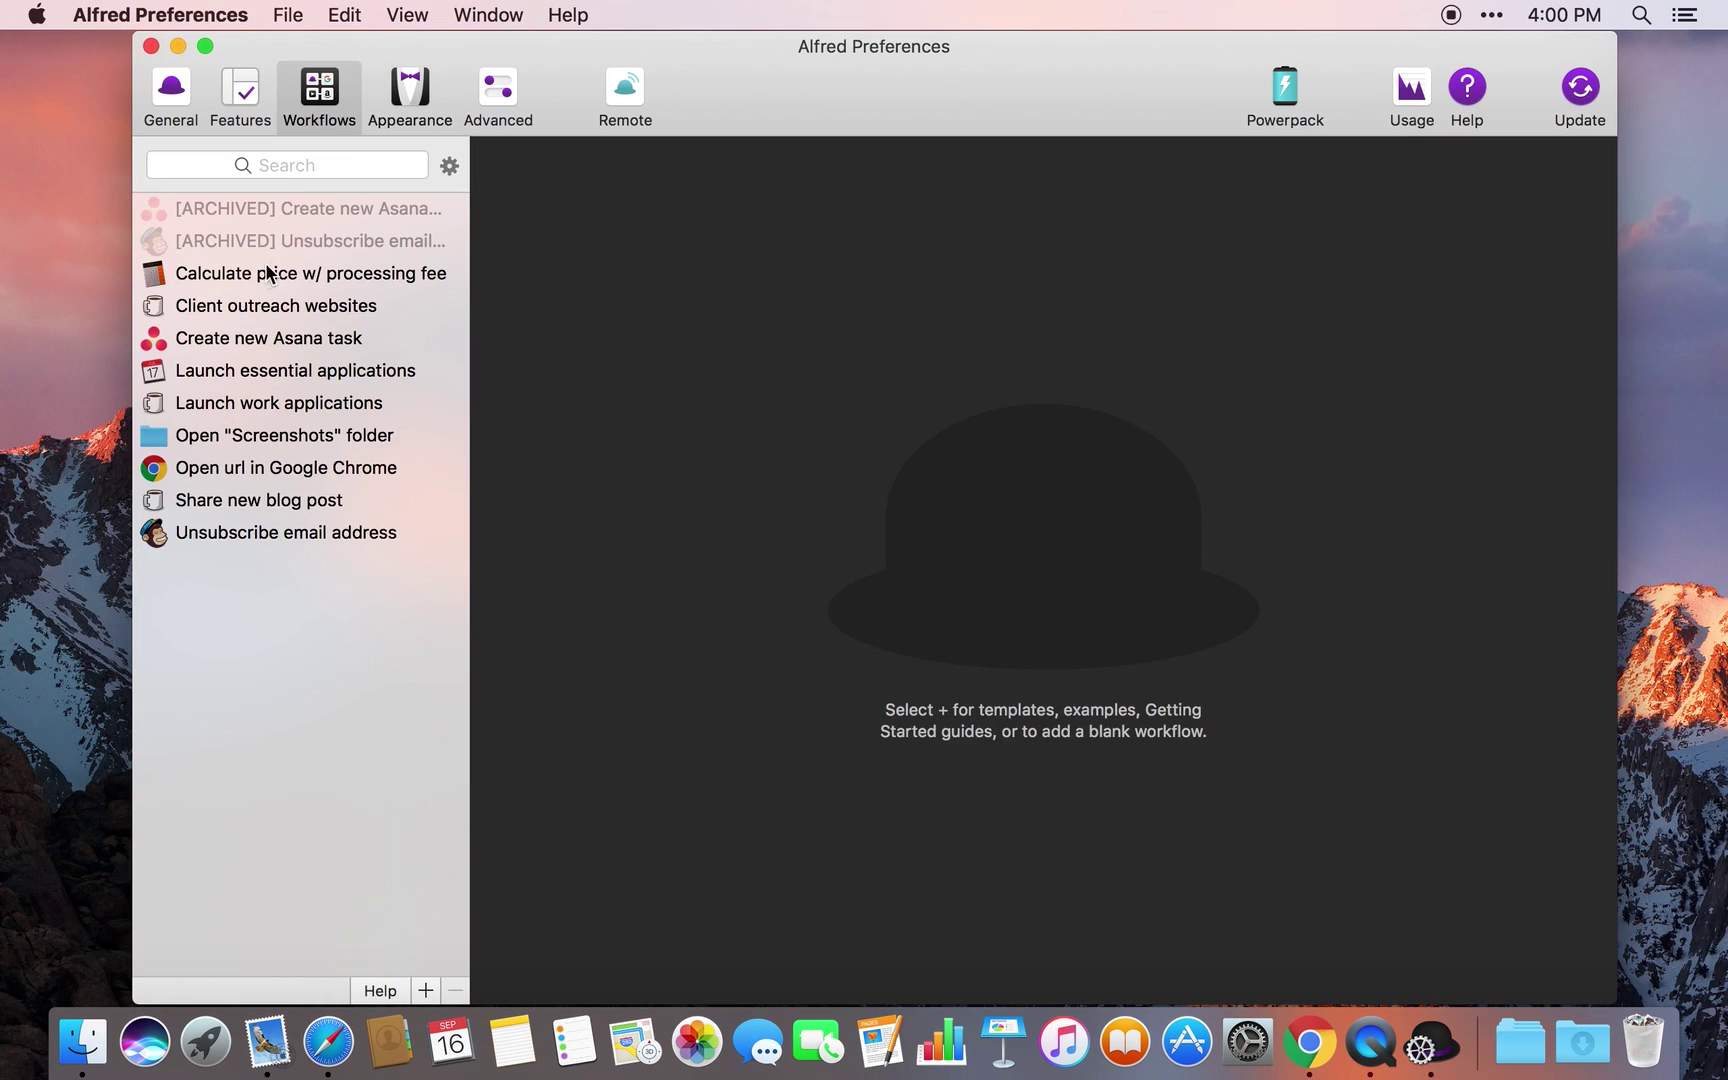
Inspect the Create new Asana task workflow's keyword, script and ZAP_URL variable, then close Preferences unchanged
{"action": "left_click", "coordinate": [222, 338]}
{"action": "double_click", "coordinate": [678, 512]}
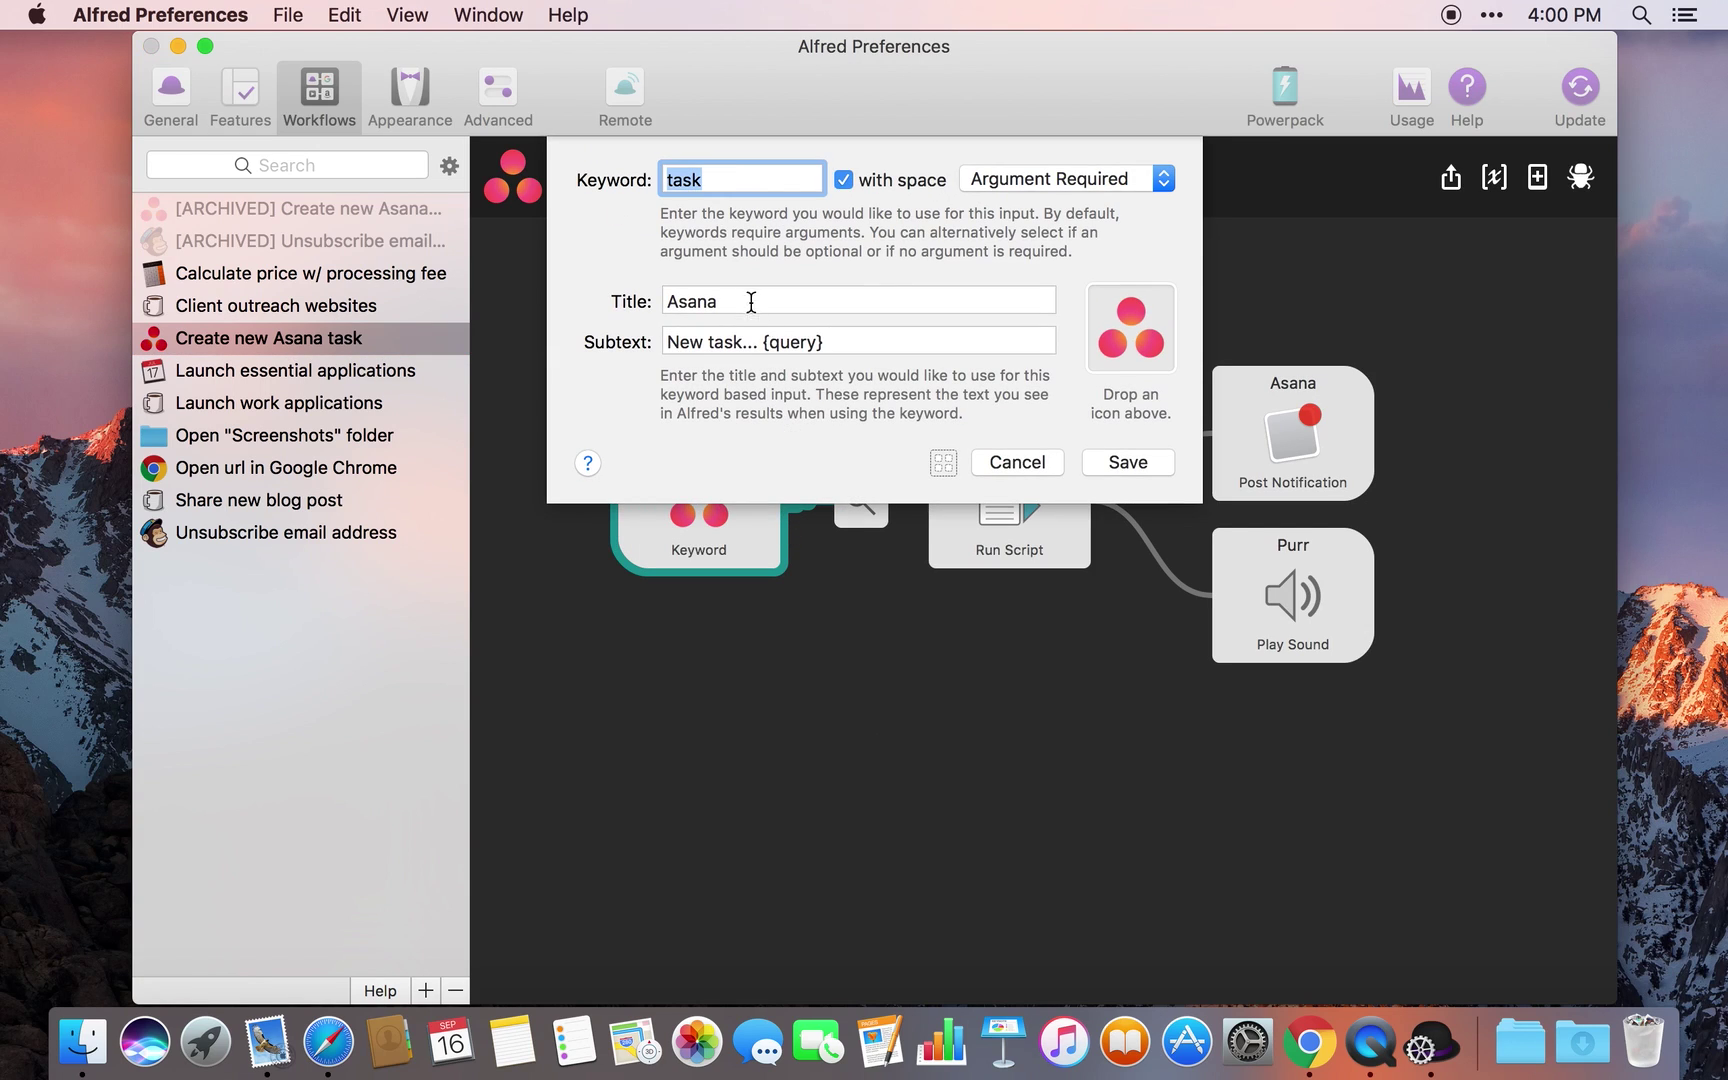
{"action": "left_click", "coordinate": [732, 182]}
{"action": "left_click", "coordinate": [1045, 462]}
{"action": "left_click", "coordinate": [1004, 514]}
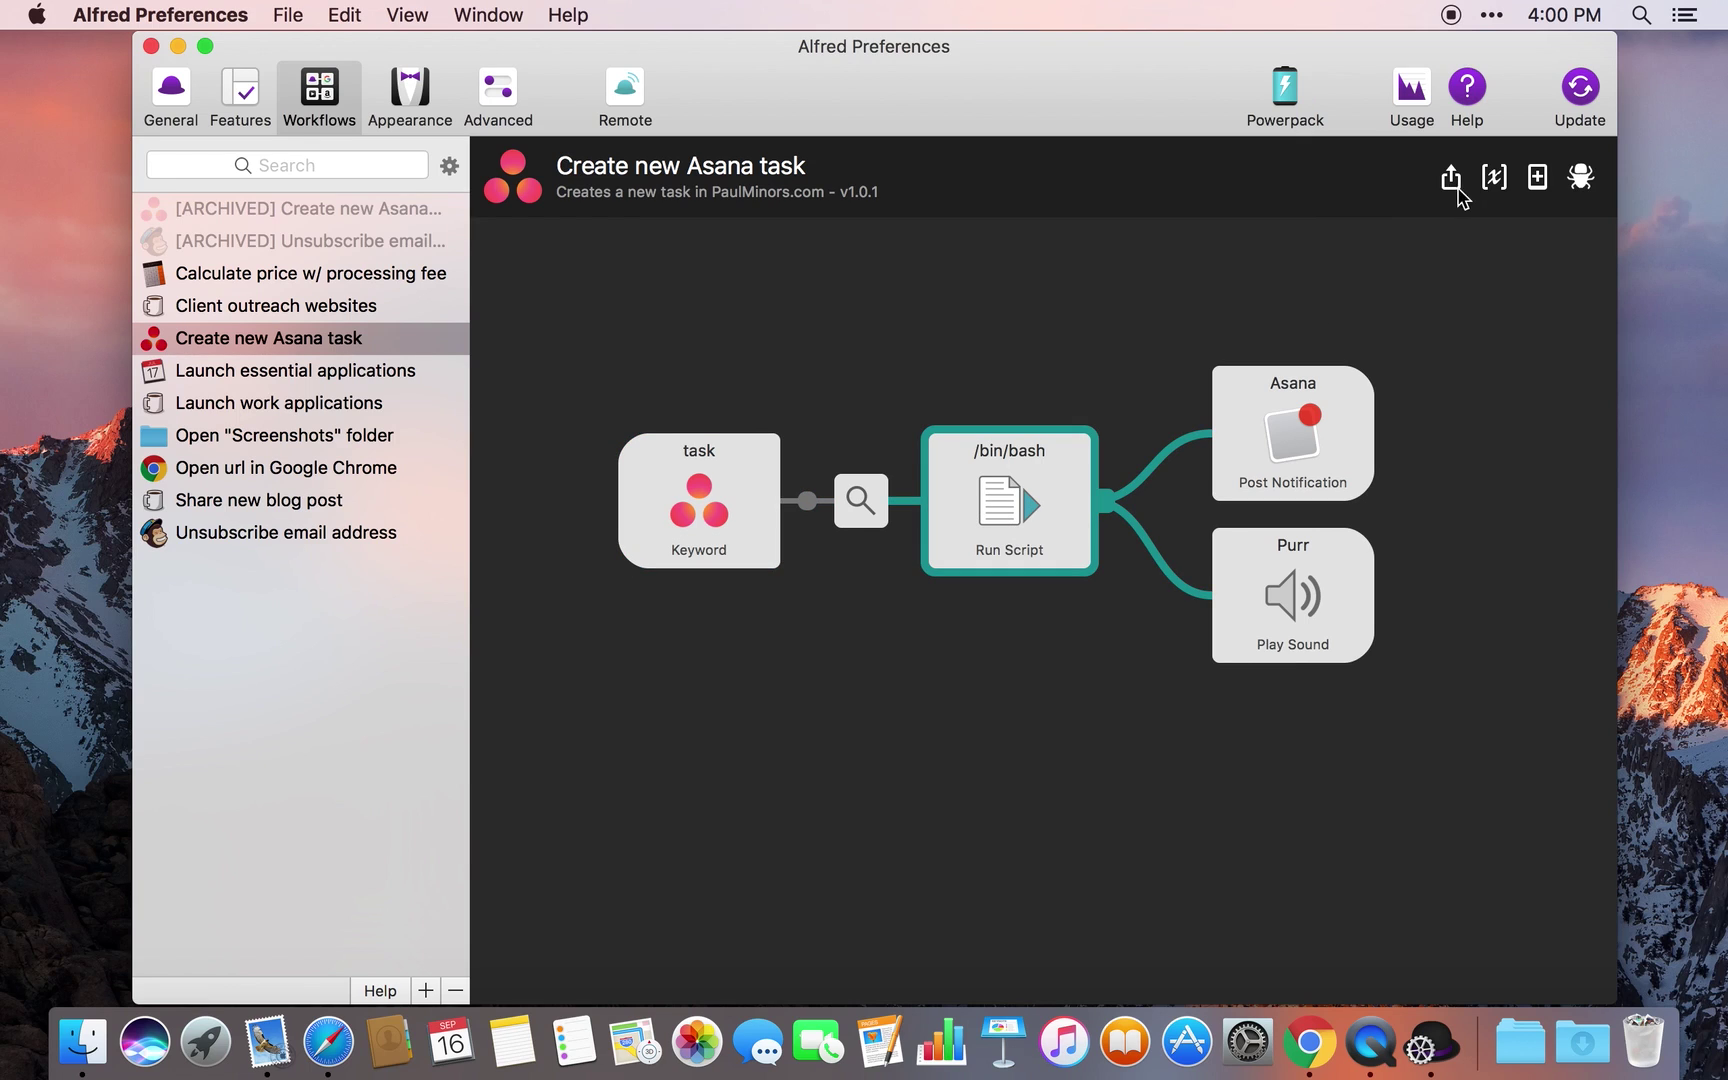
{"action": "left_click", "coordinate": [1494, 177]}
{"action": "left_click", "coordinate": [1166, 226]}
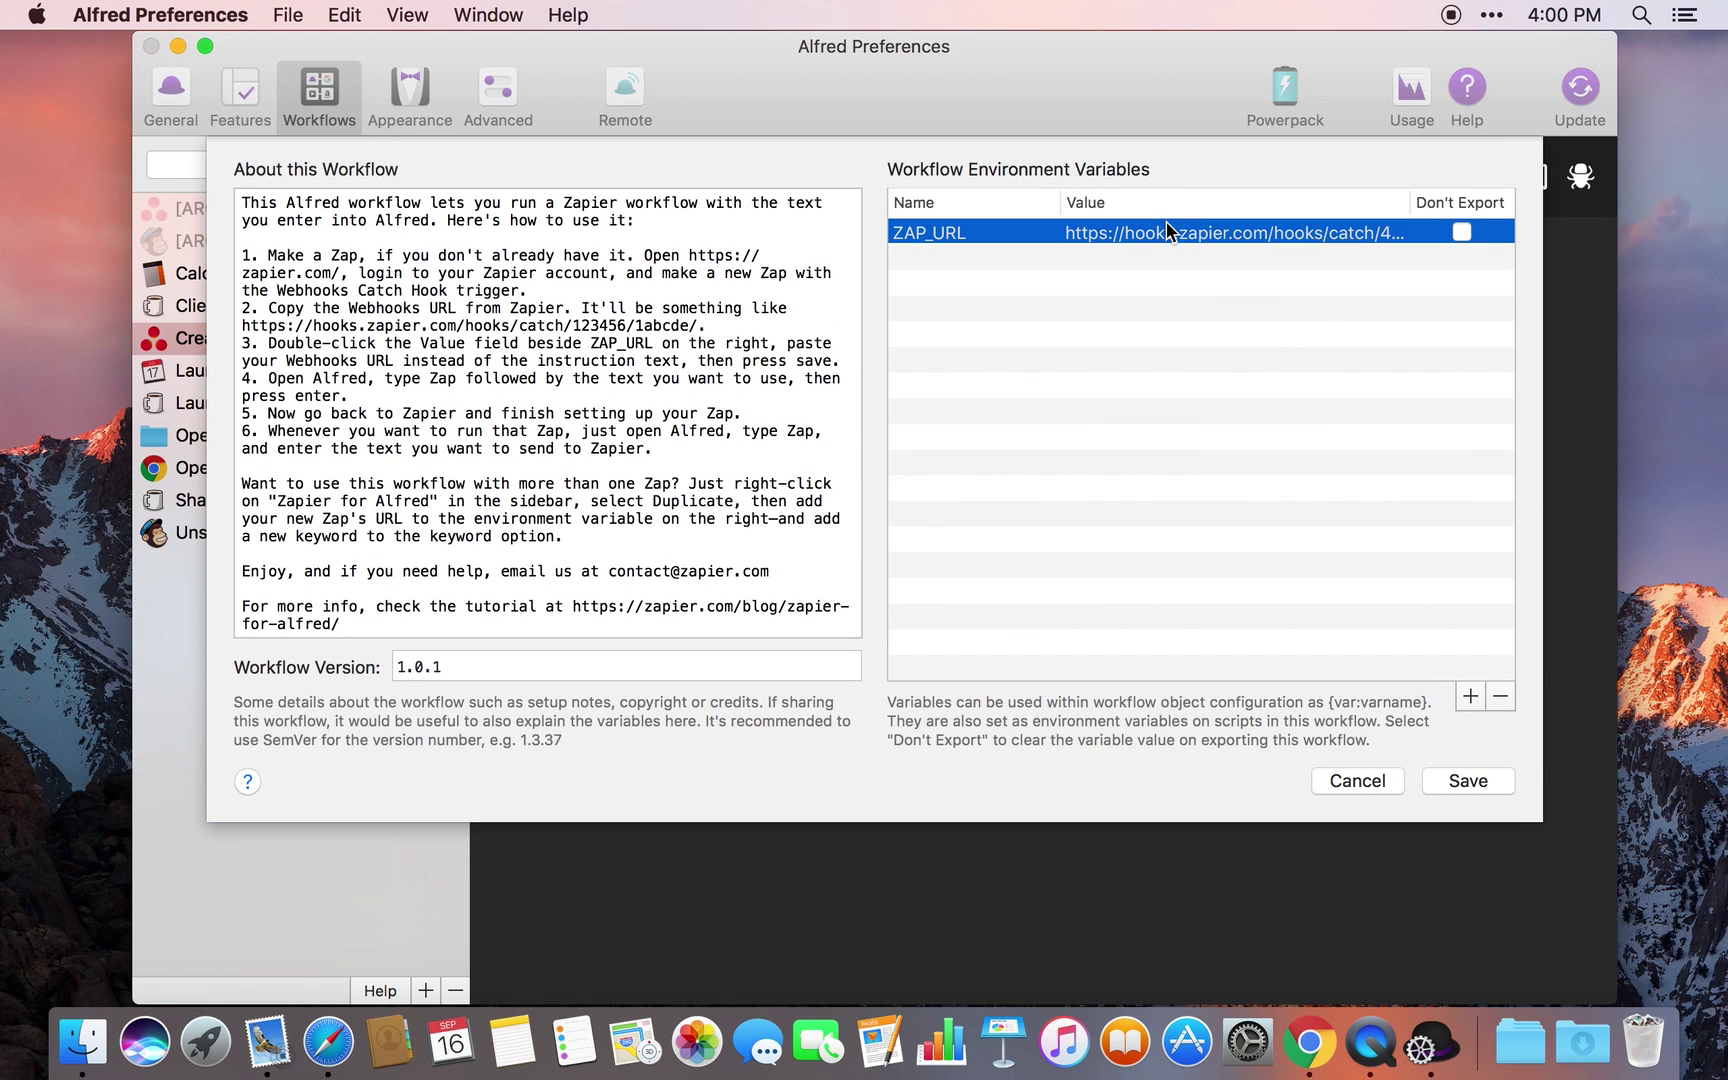
{"action": "left_click", "coordinate": [1350, 781]}
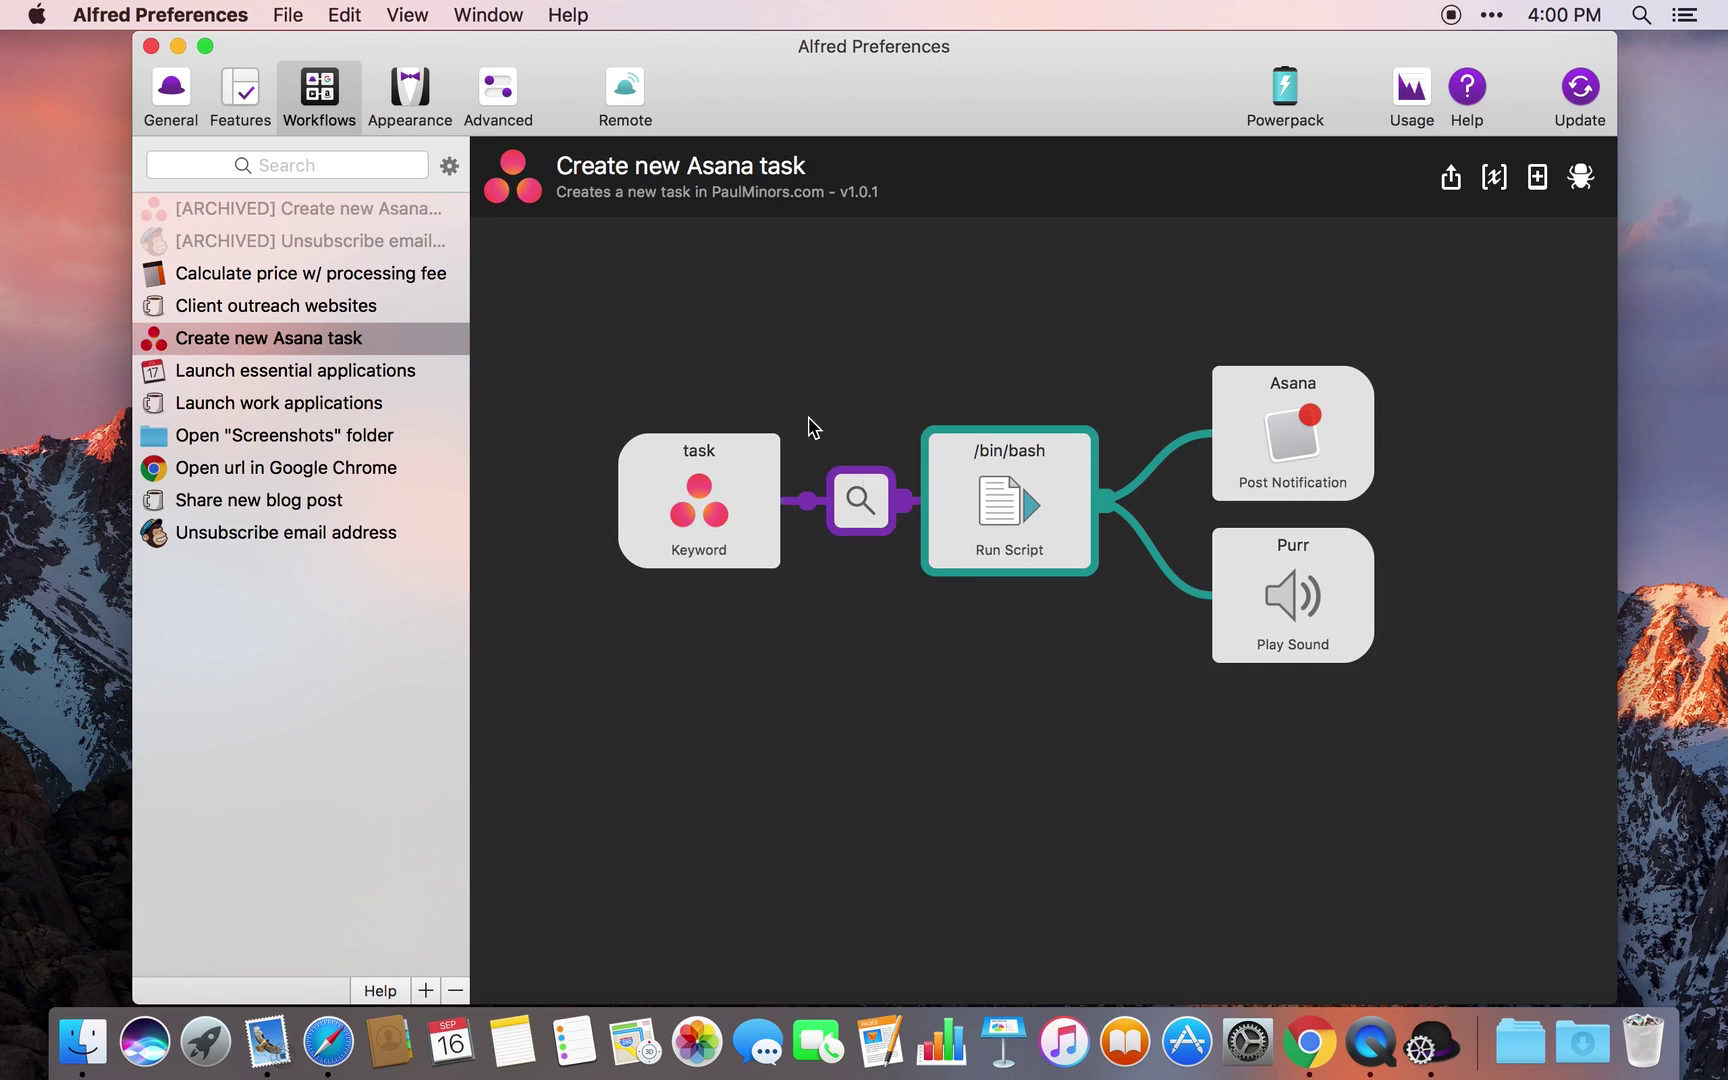
{"action": "left_click", "coordinate": [151, 47]}
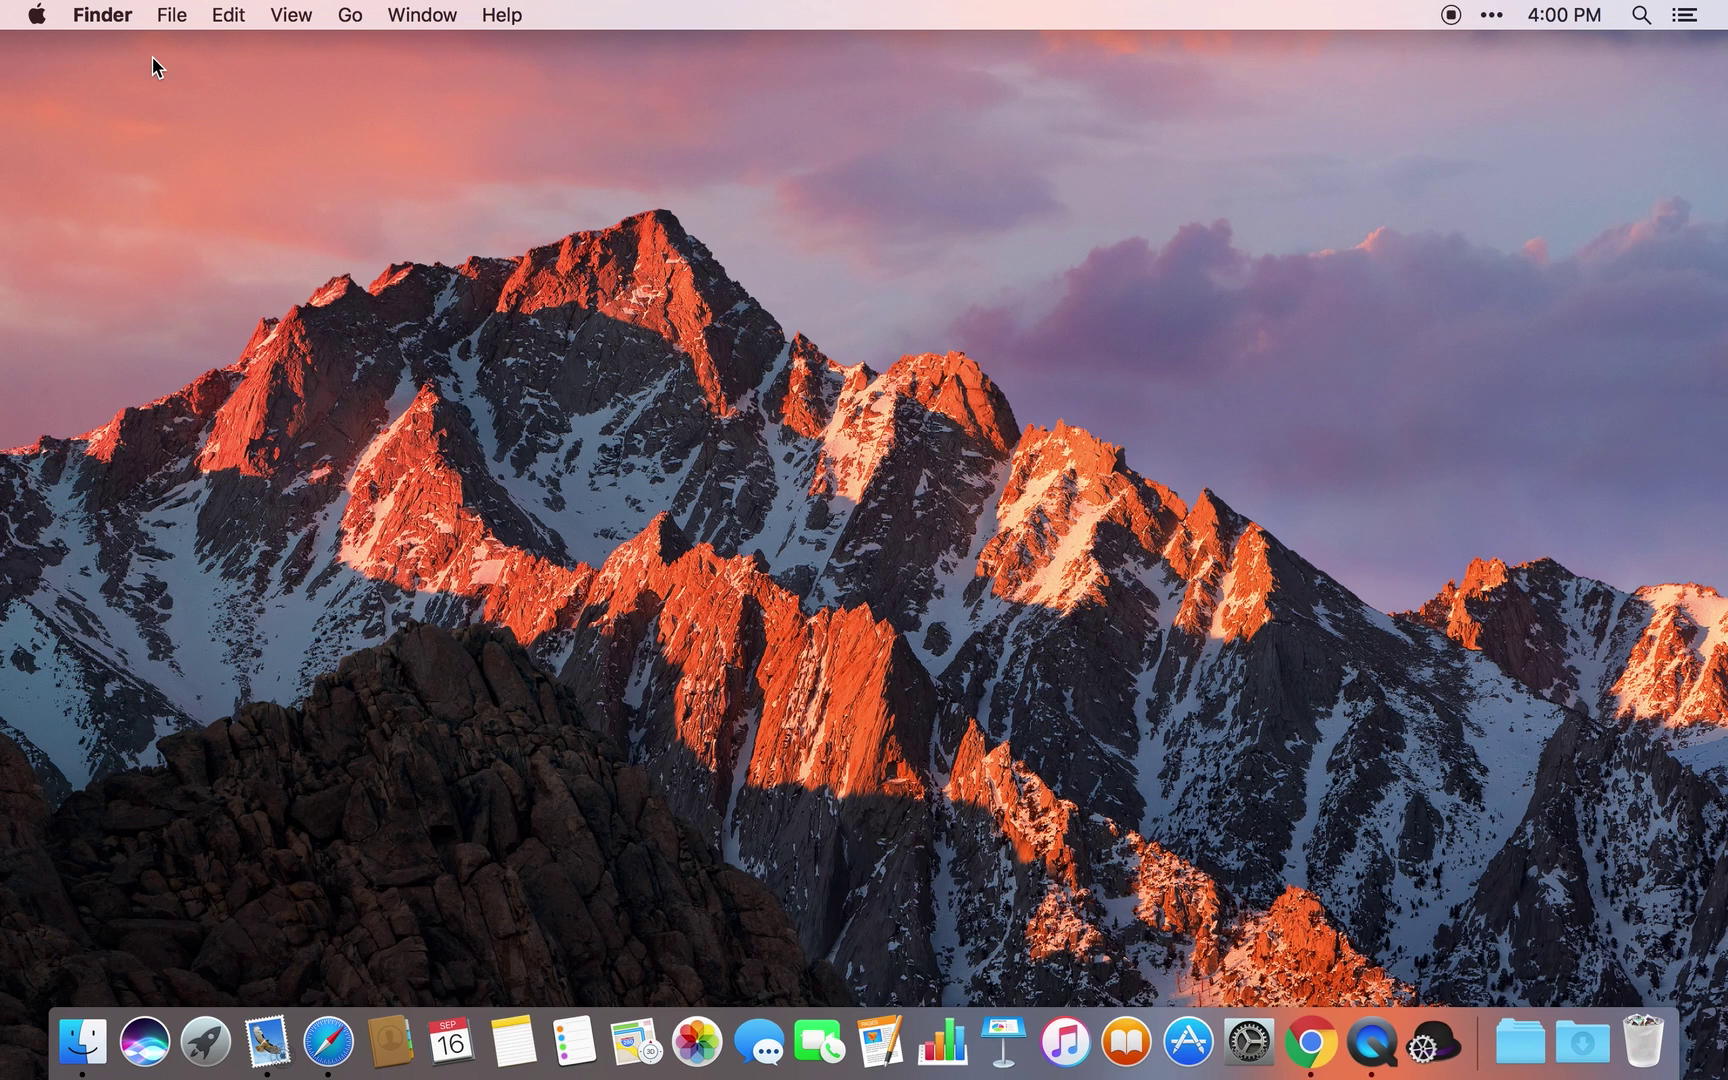
Send 'Here a task' to Asana with Alfred's task keyword and switch to the browser
{"action": "key", "text": "alt+space"}
{"action": "type", "text": "task "}
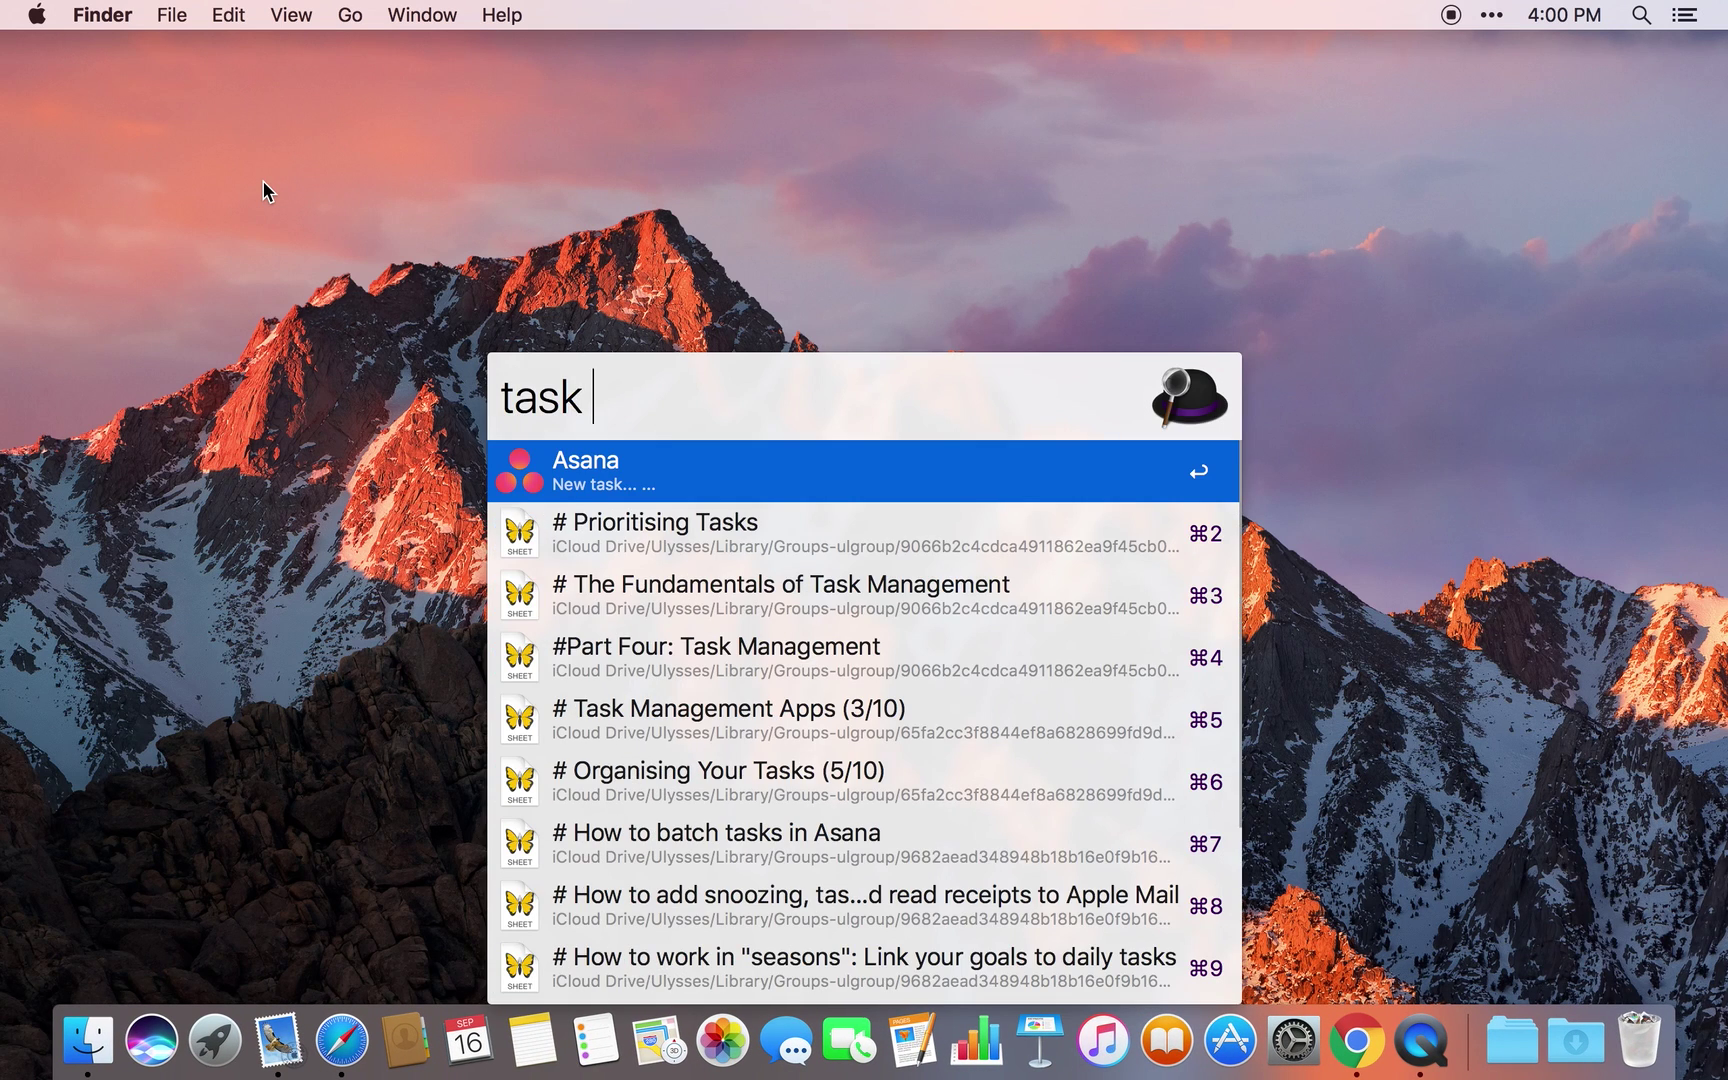
{"action": "type", "text": "Here a task"}
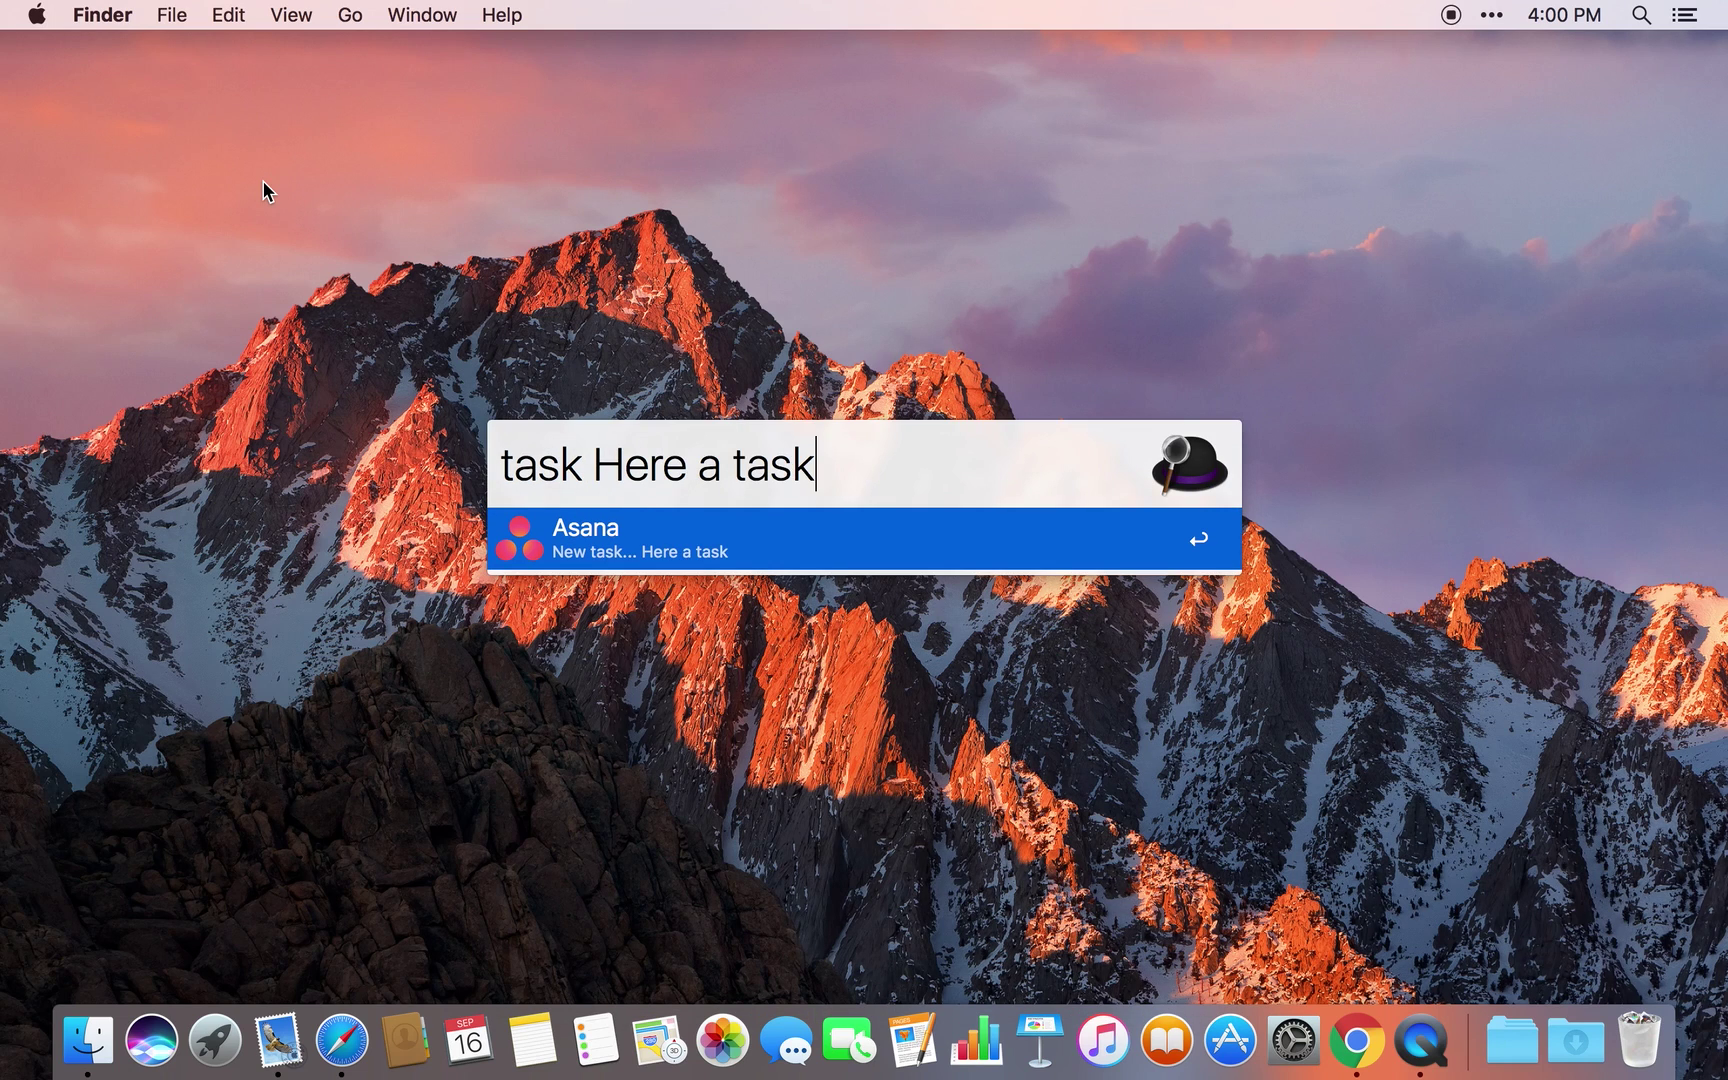
{"action": "key", "text": "Return"}
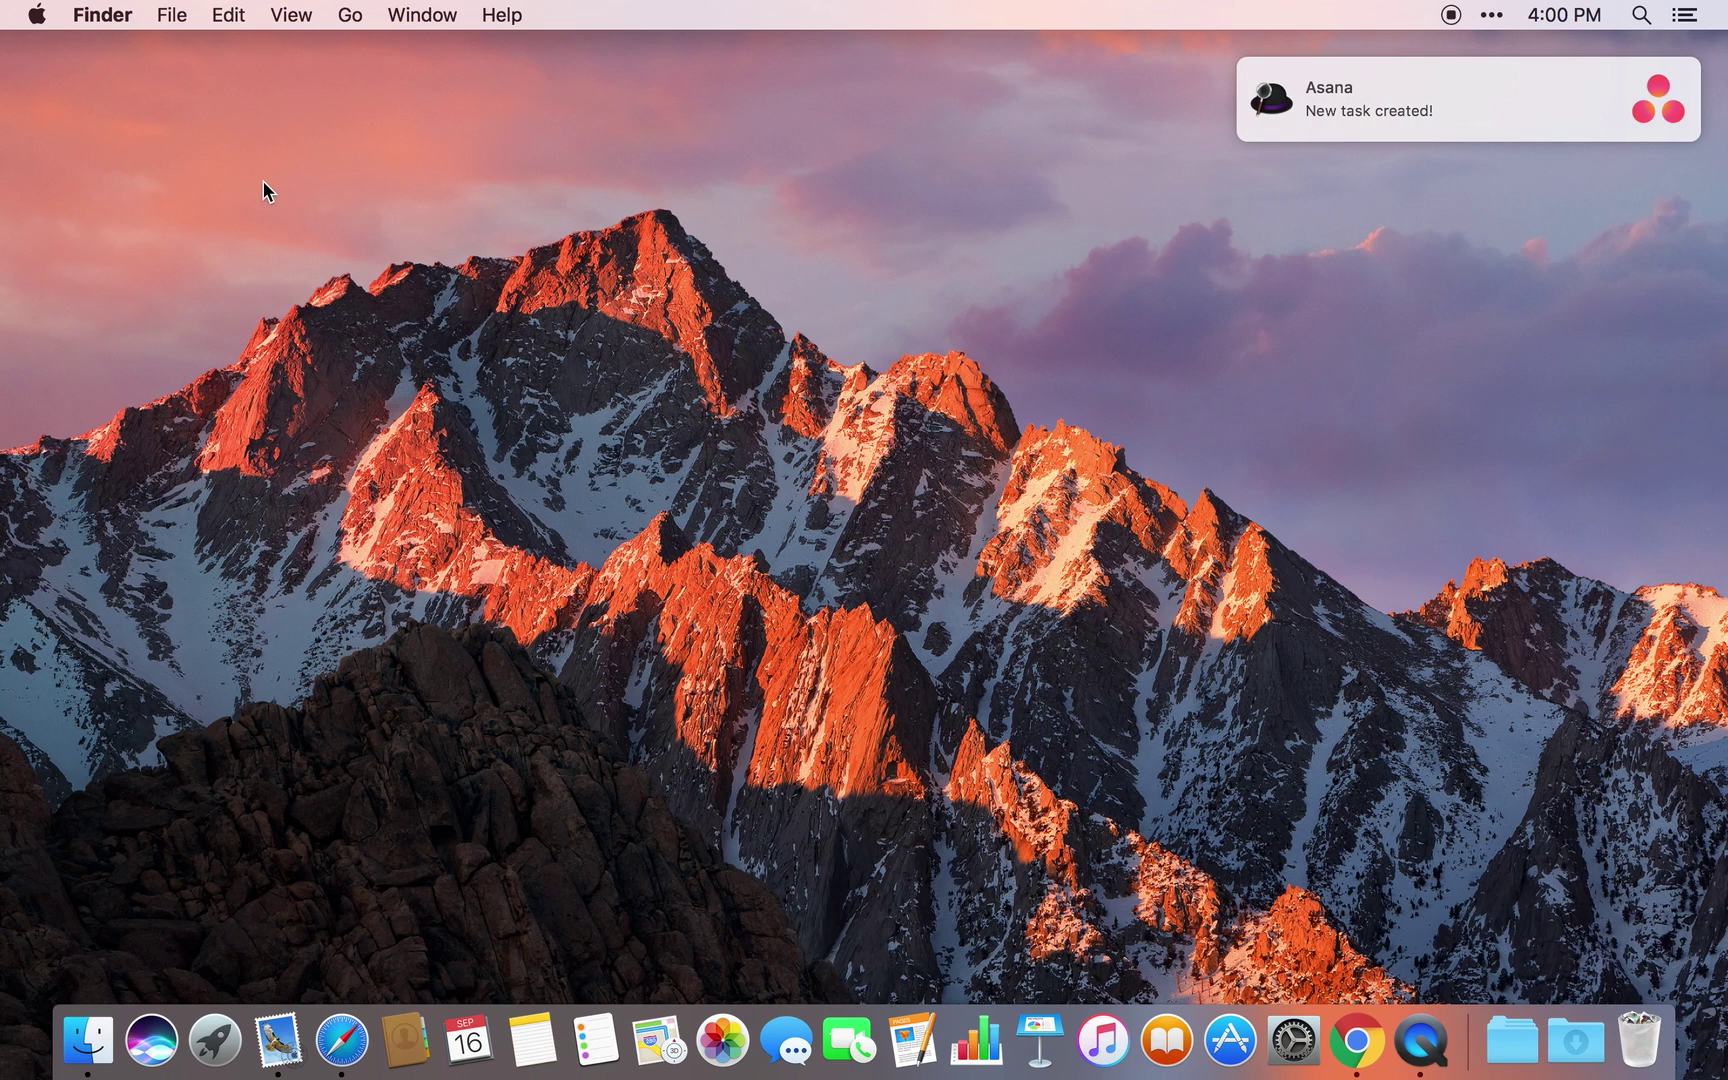
{"action": "key", "text": "super+Tab"}
{"action": "key", "text": "super+Tab"}
{"action": "key", "text": "super+Tab"}
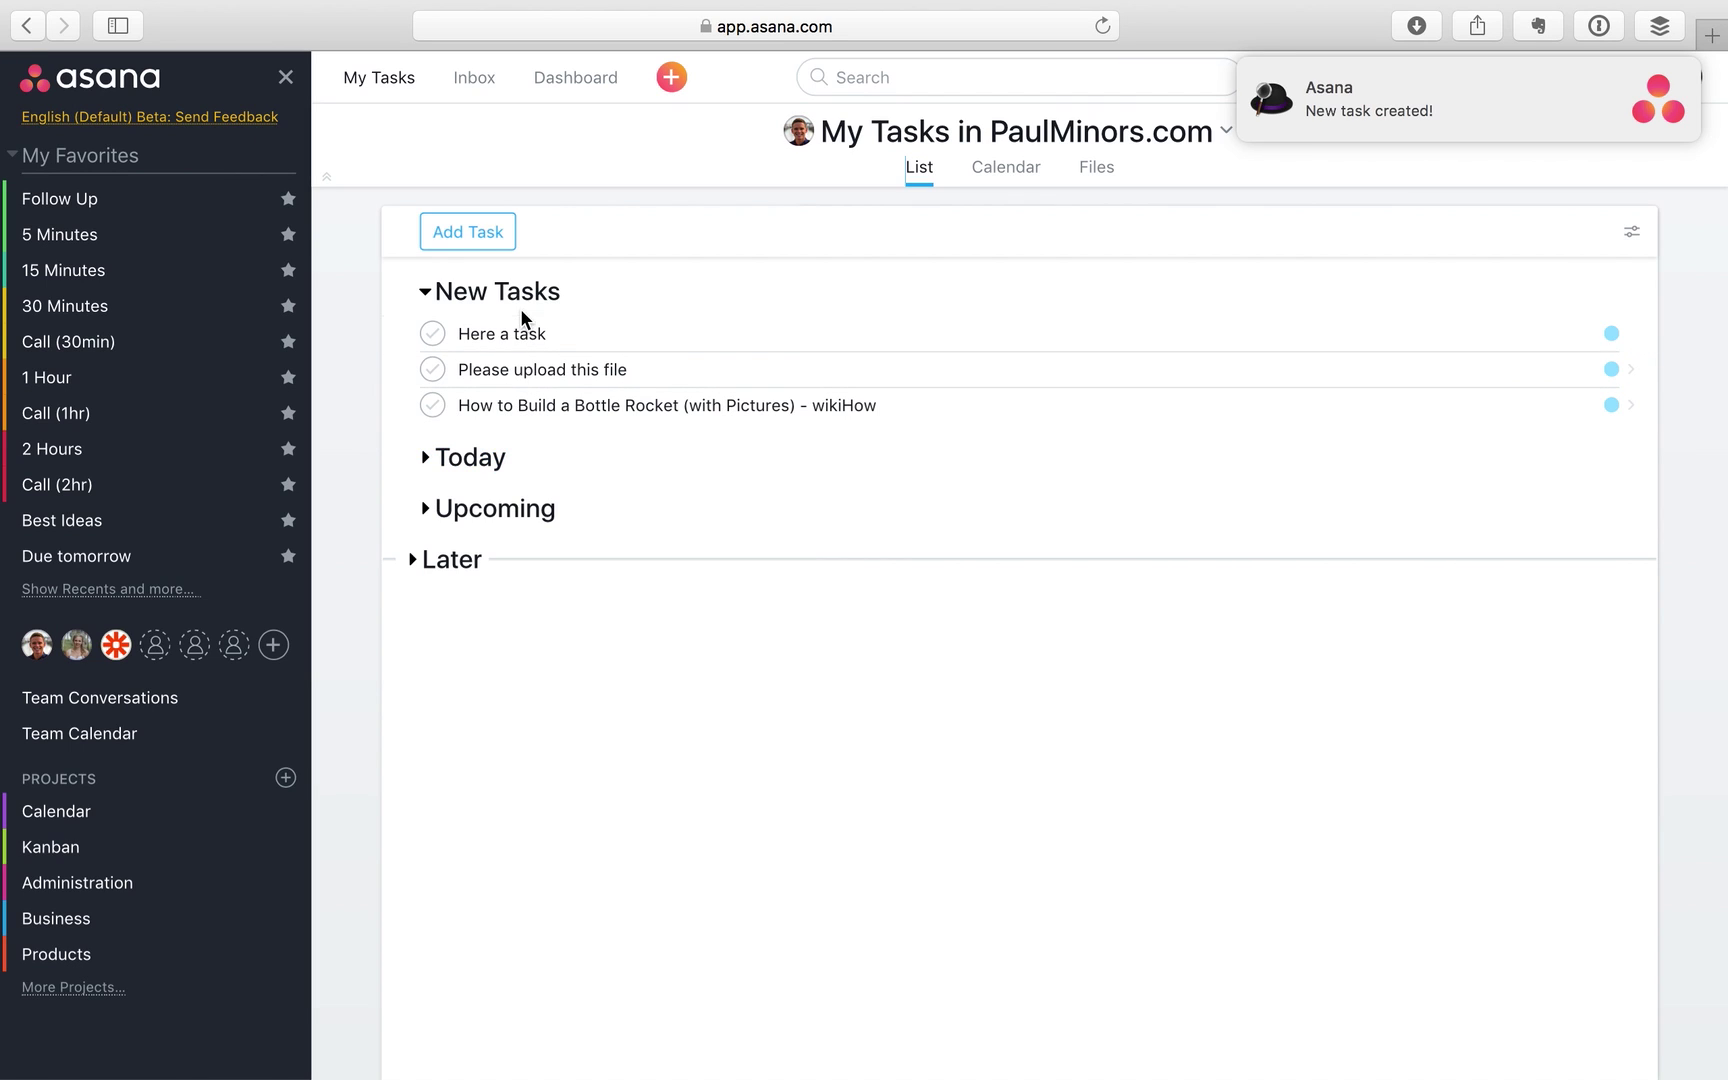
Review the new emailed and bottle rocket tasks, then expand the Today section
{"action": "left_click", "coordinate": [557, 333]}
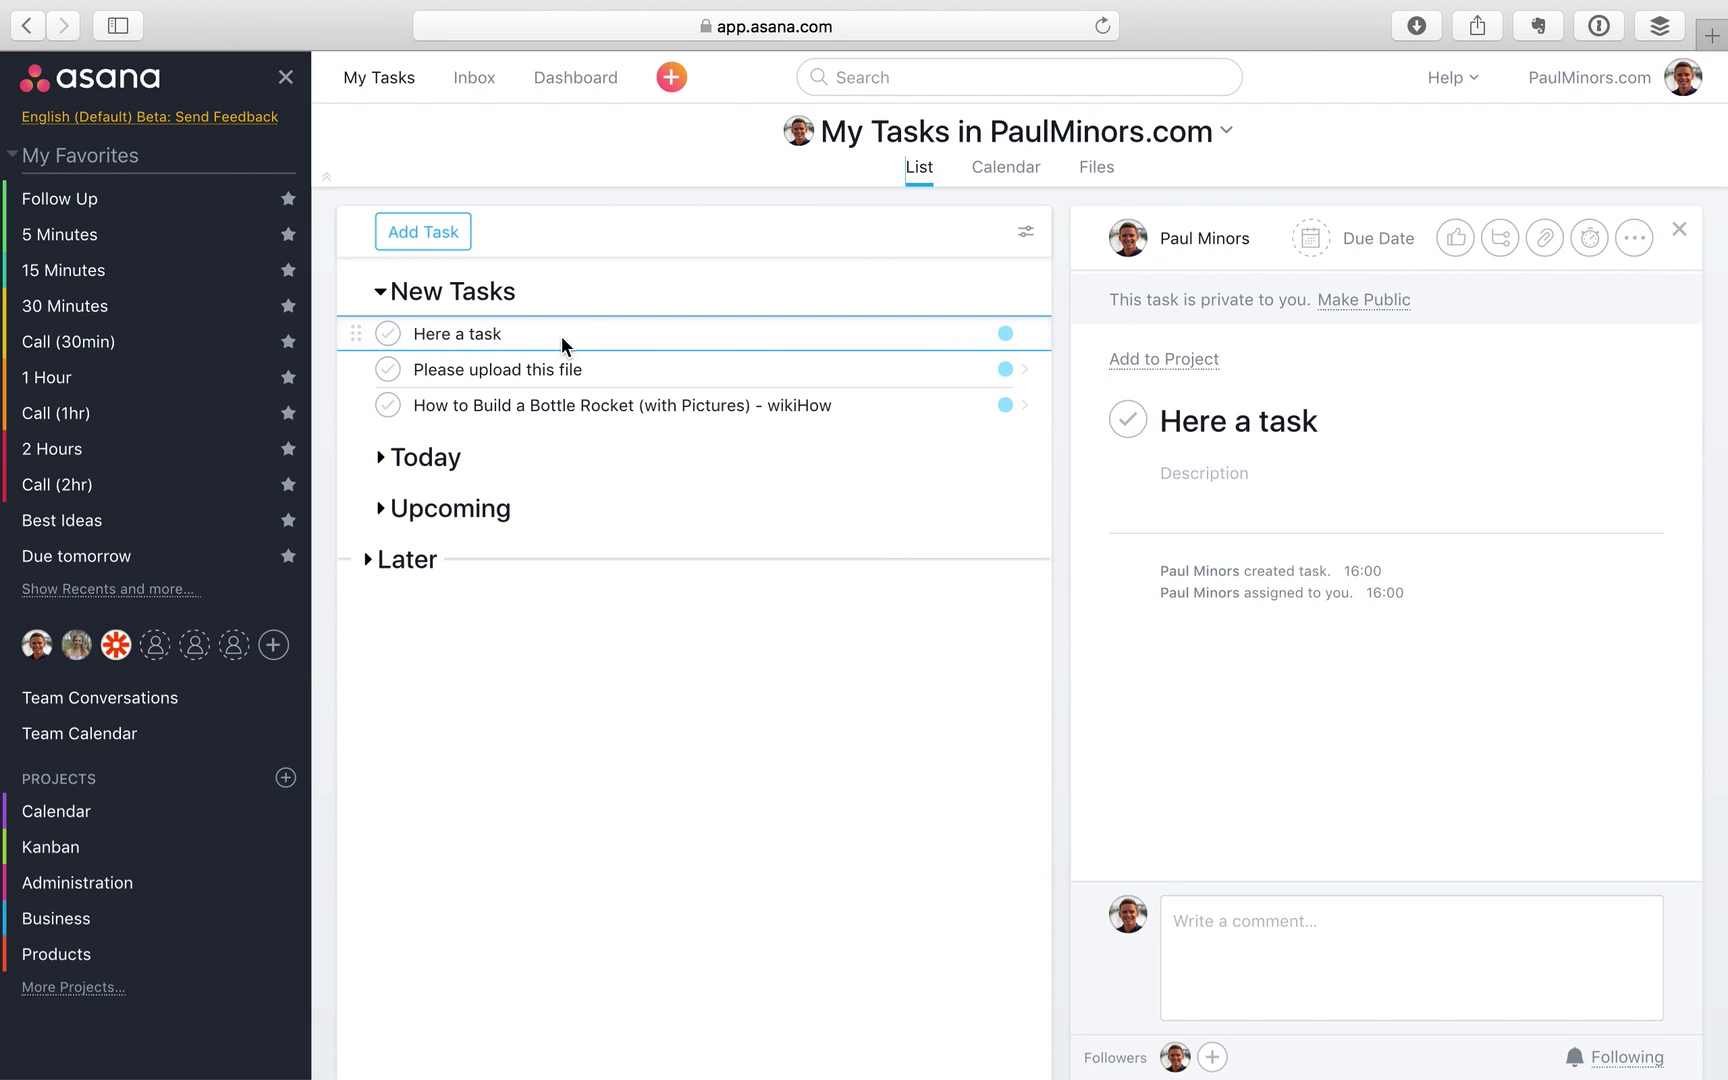
{"action": "left_click", "coordinate": [763, 363]}
{"action": "scroll", "coordinate": [1430, 575], "scroll_direction": "down", "scroll_amount": 3}
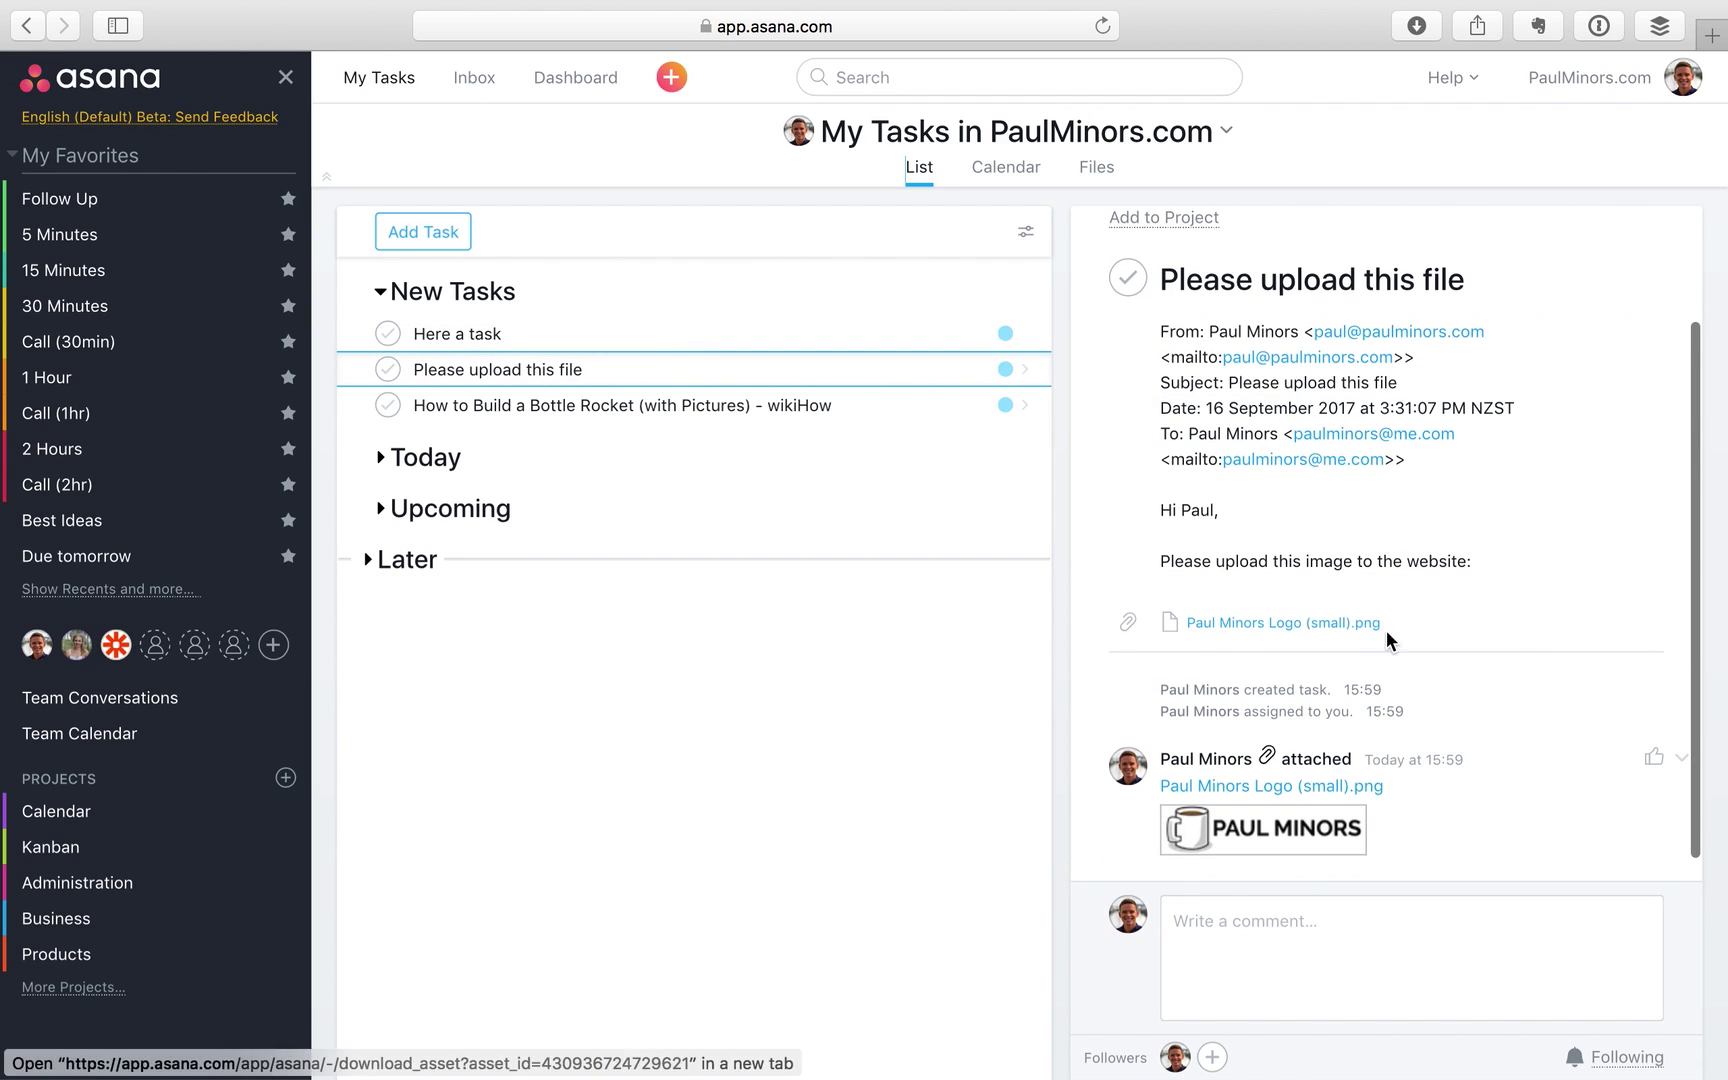
{"action": "left_click", "coordinate": [725, 400]}
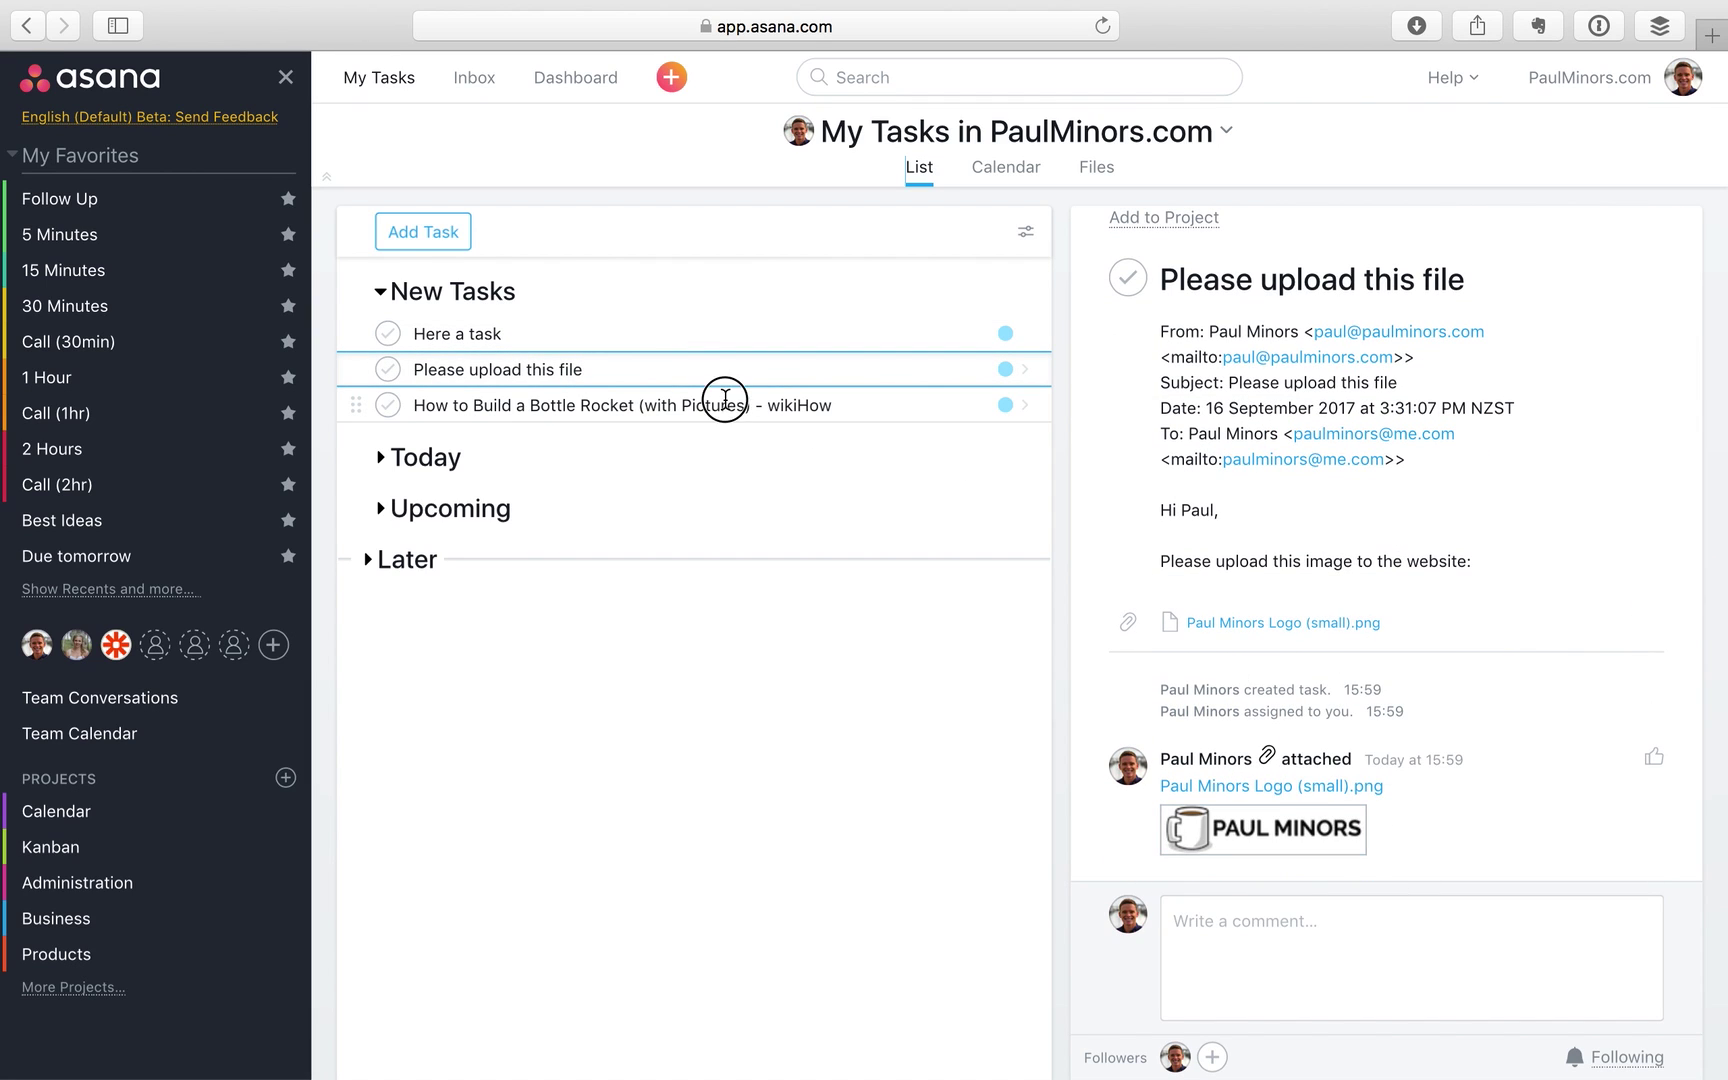
{"action": "left_click", "coordinate": [398, 458]}
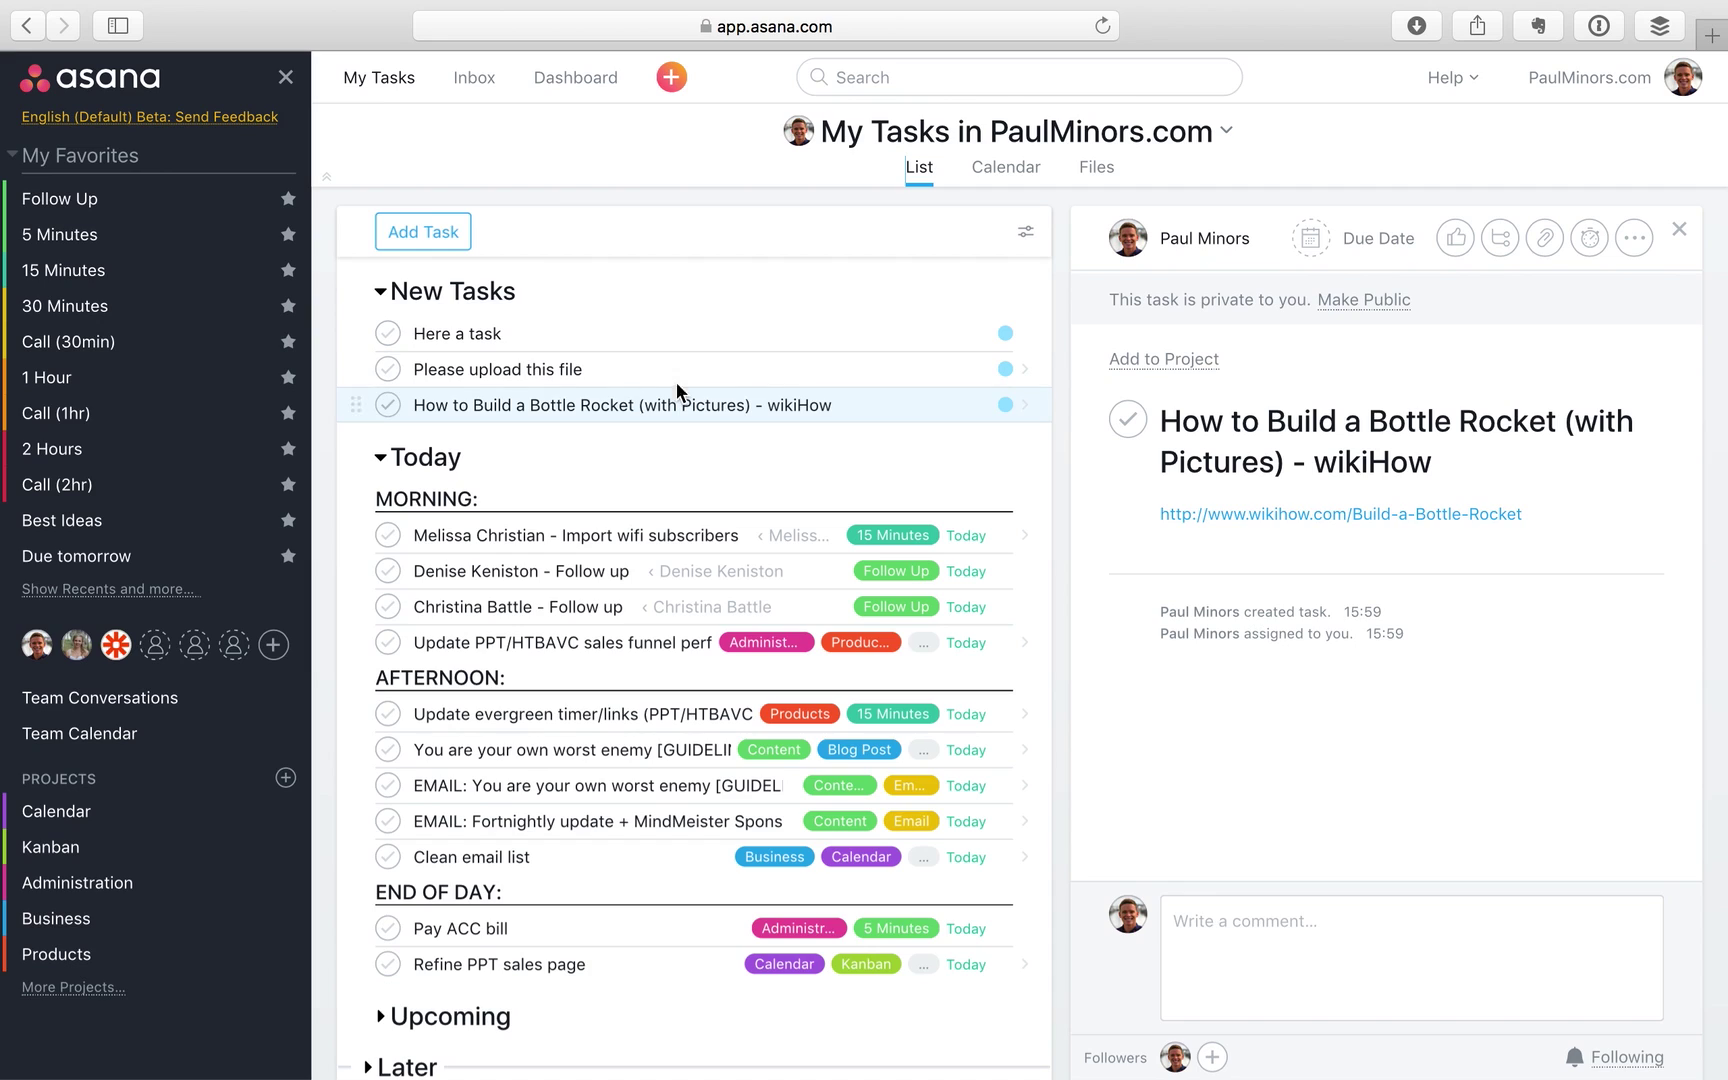
Give 'Here a task' a due date of Thursday the 21st and add it to the Business project
{"action": "left_click", "coordinate": [694, 340]}
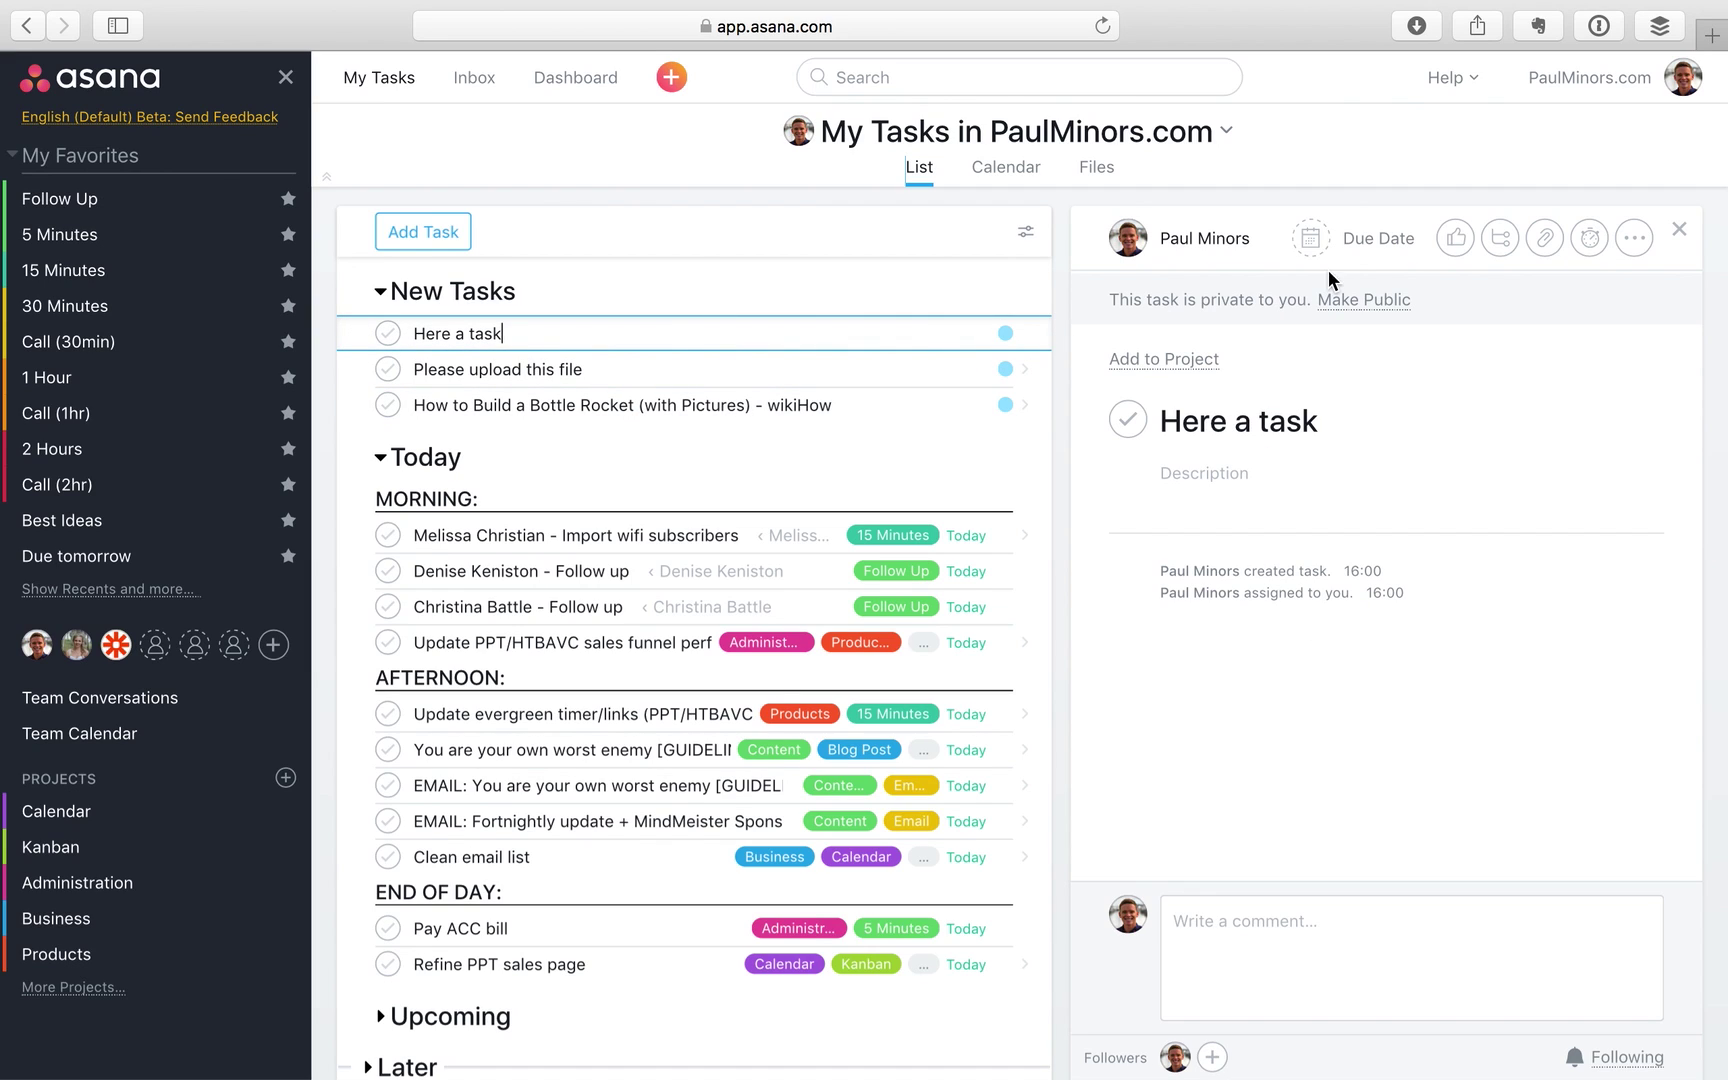
{"action": "left_click", "coordinate": [1340, 238]}
{"action": "left_click", "coordinate": [1471, 494]}
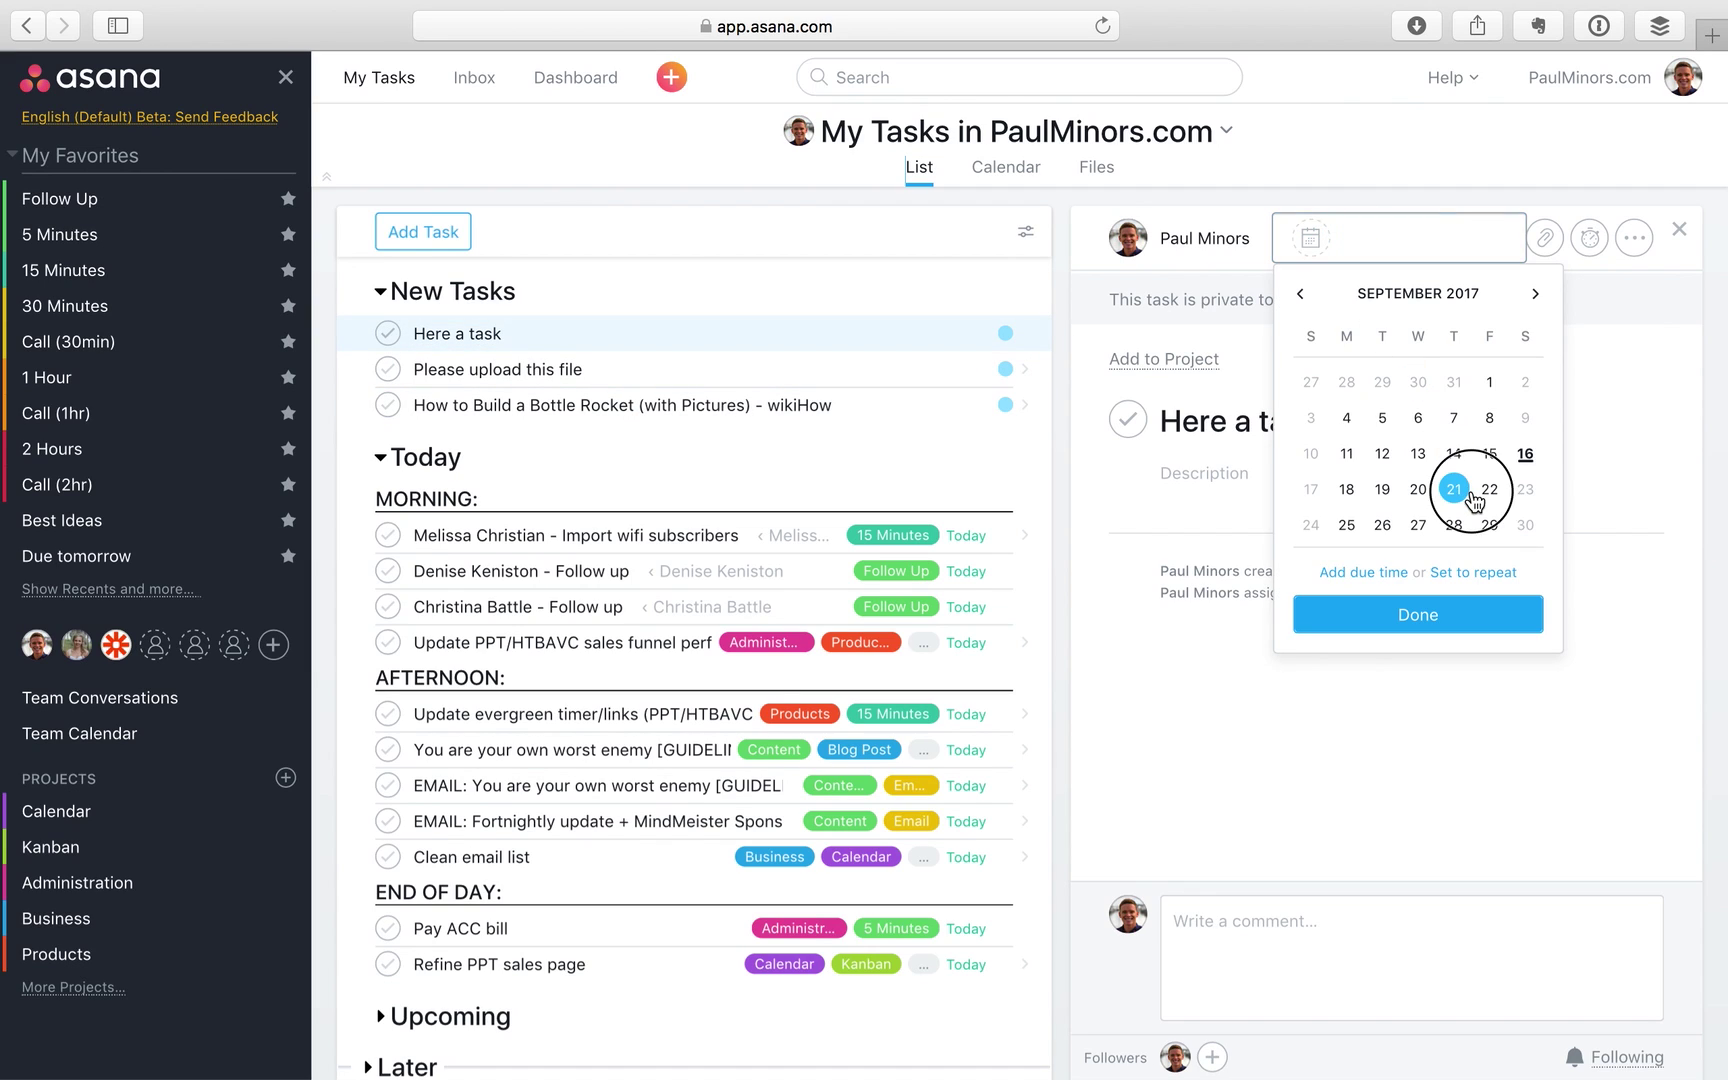
{"action": "left_click", "coordinate": [1190, 358]}
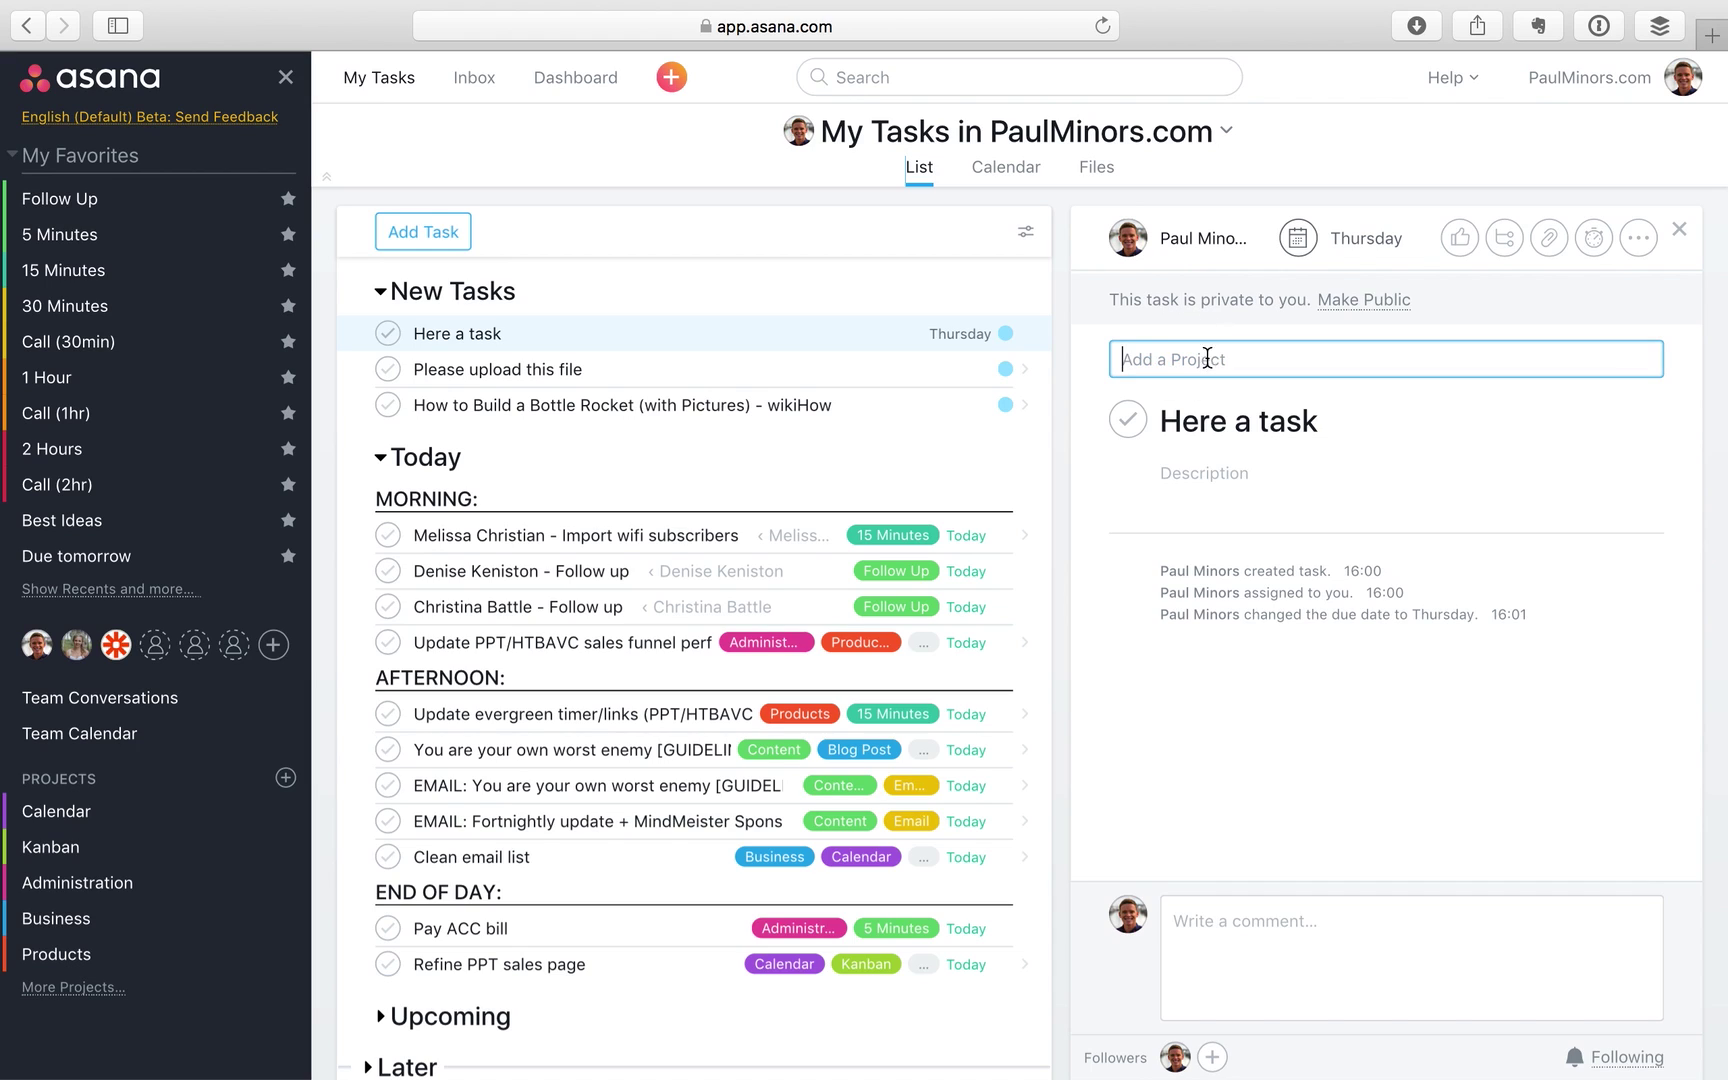
{"action": "type", "text": "bus"}
{"action": "key", "text": "Return"}
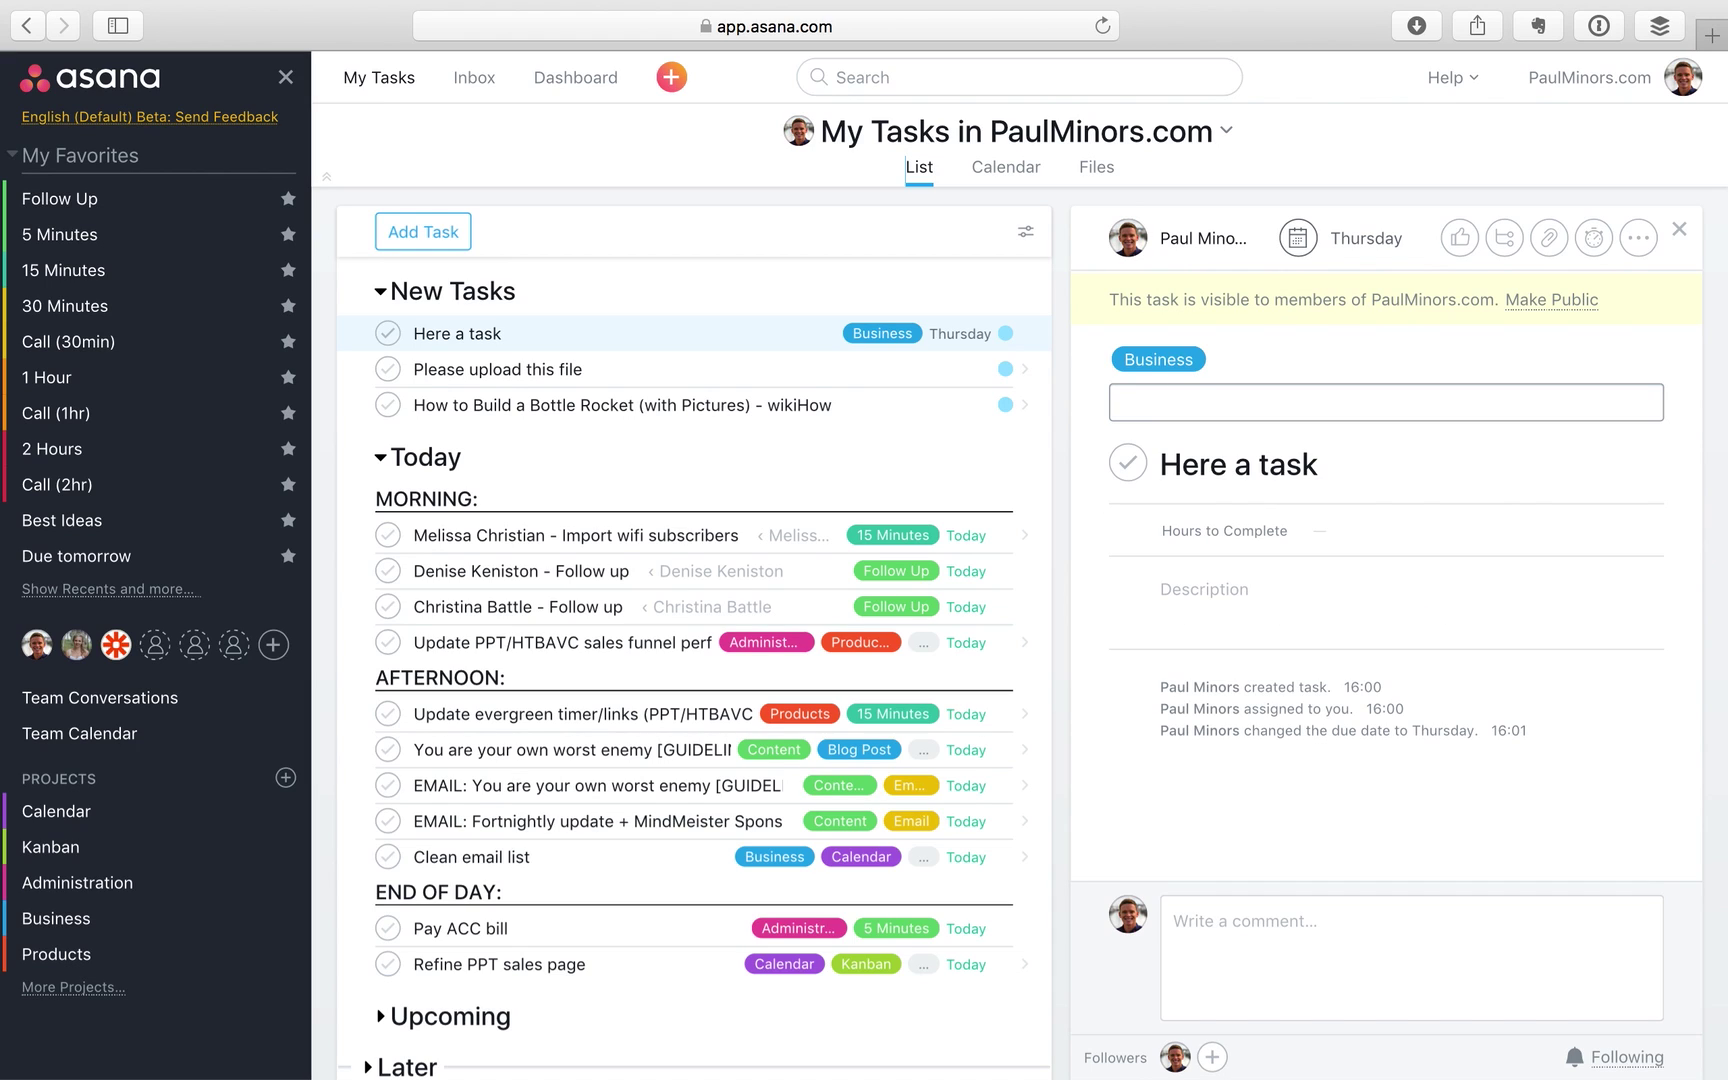
Open the bottle rocket task, then bring up the saved Due tomorrow search
{"action": "left_click", "coordinate": [1005, 334]}
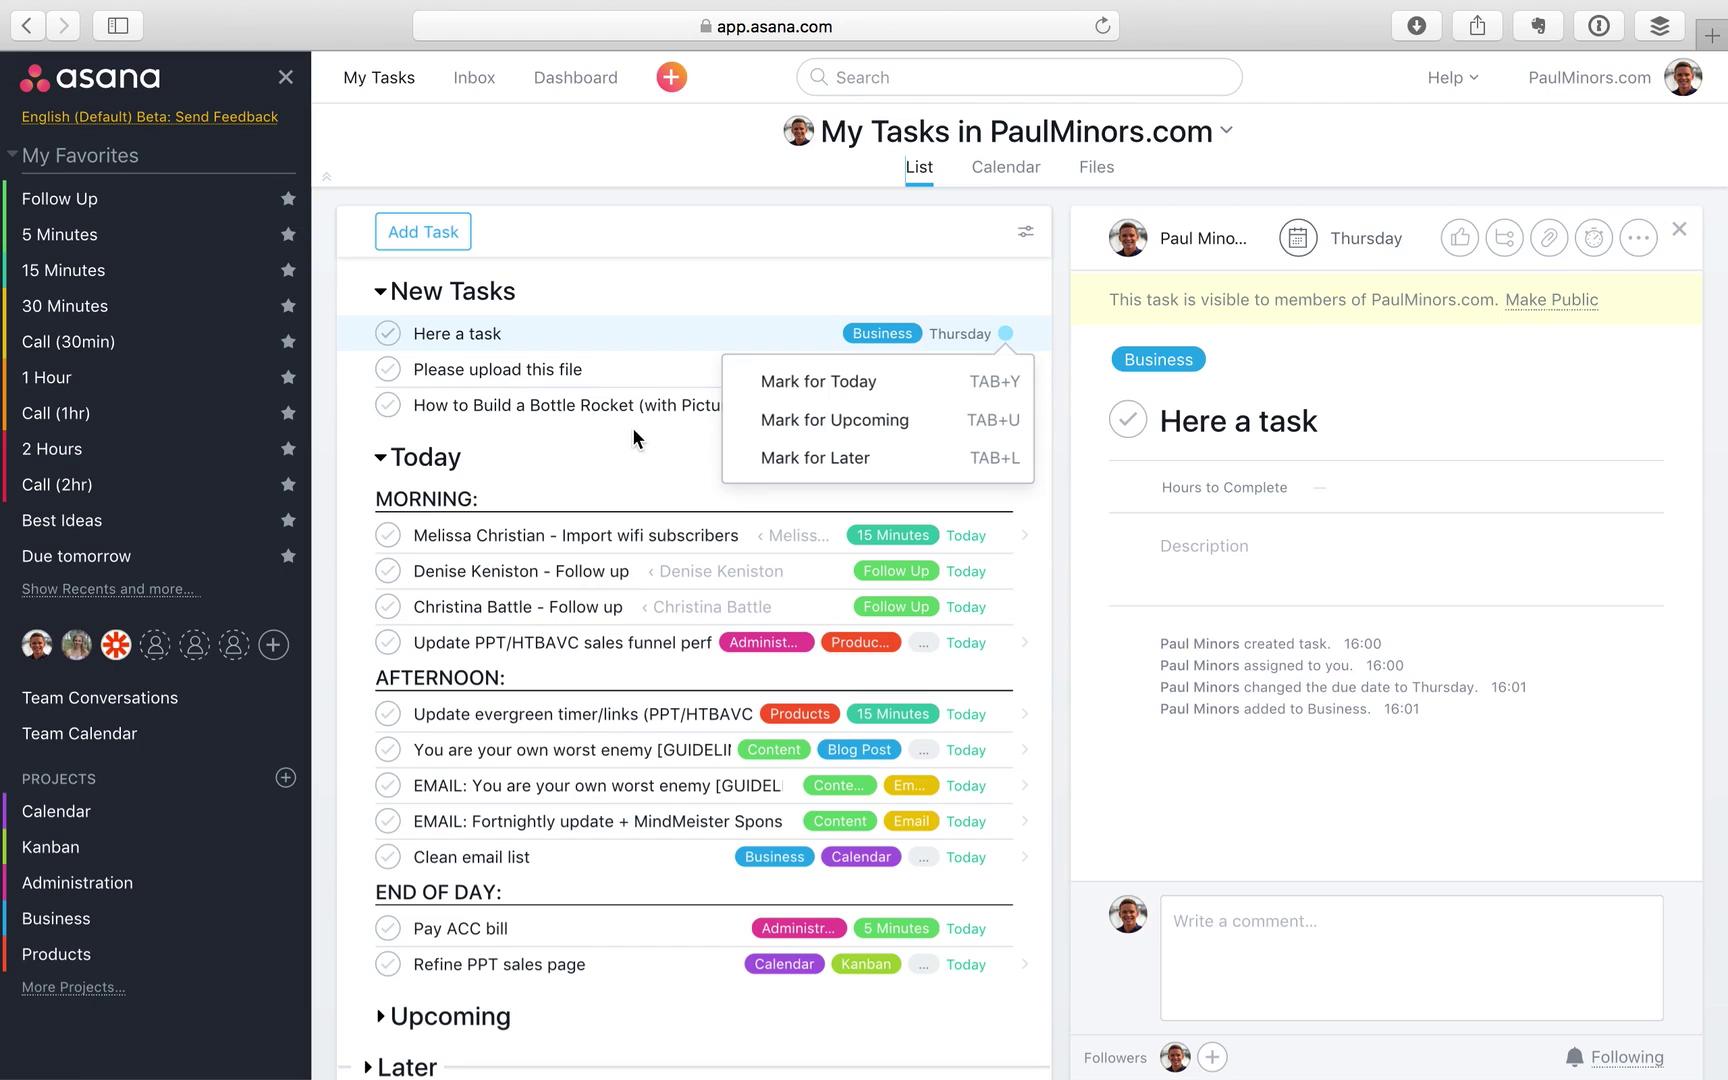
{"action": "left_click", "coordinate": [617, 401]}
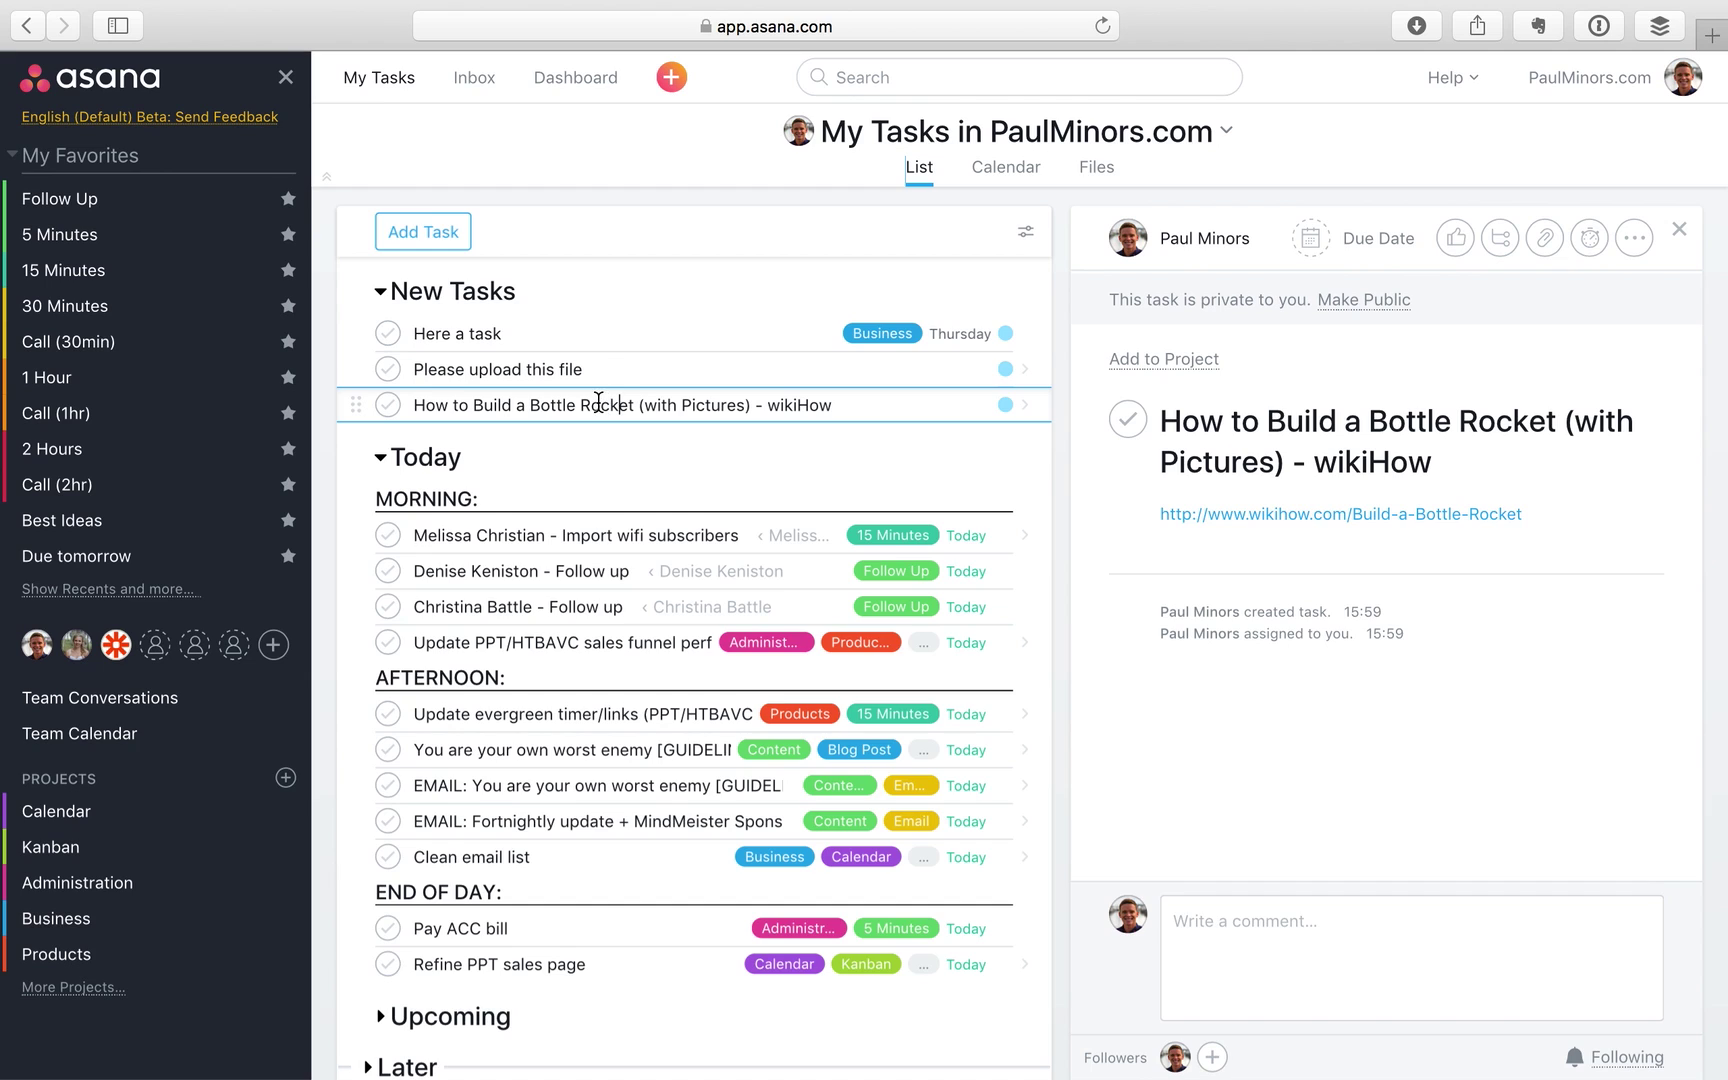
{"action": "left_click", "coordinate": [135, 560]}
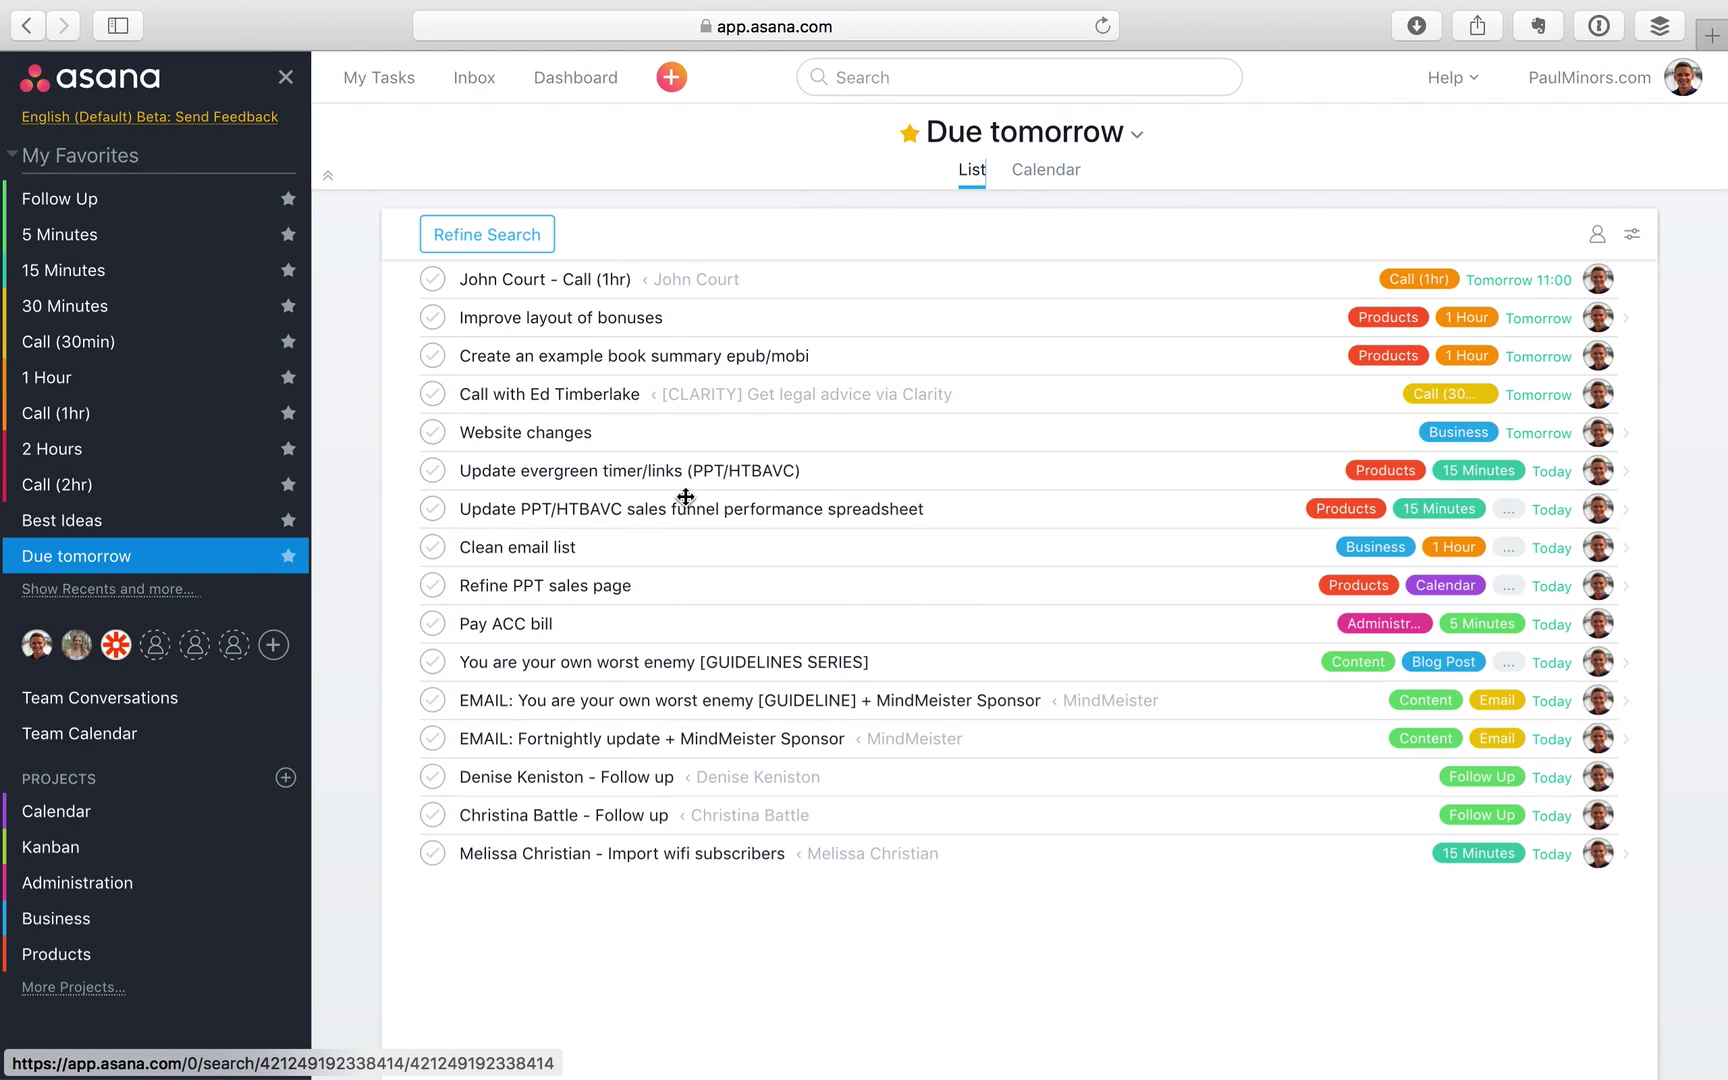
Select the five tomorrow tasks, from the one-hour call through Website changes, then return to My Tasks
{"action": "left_click", "coordinate": [516, 240]}
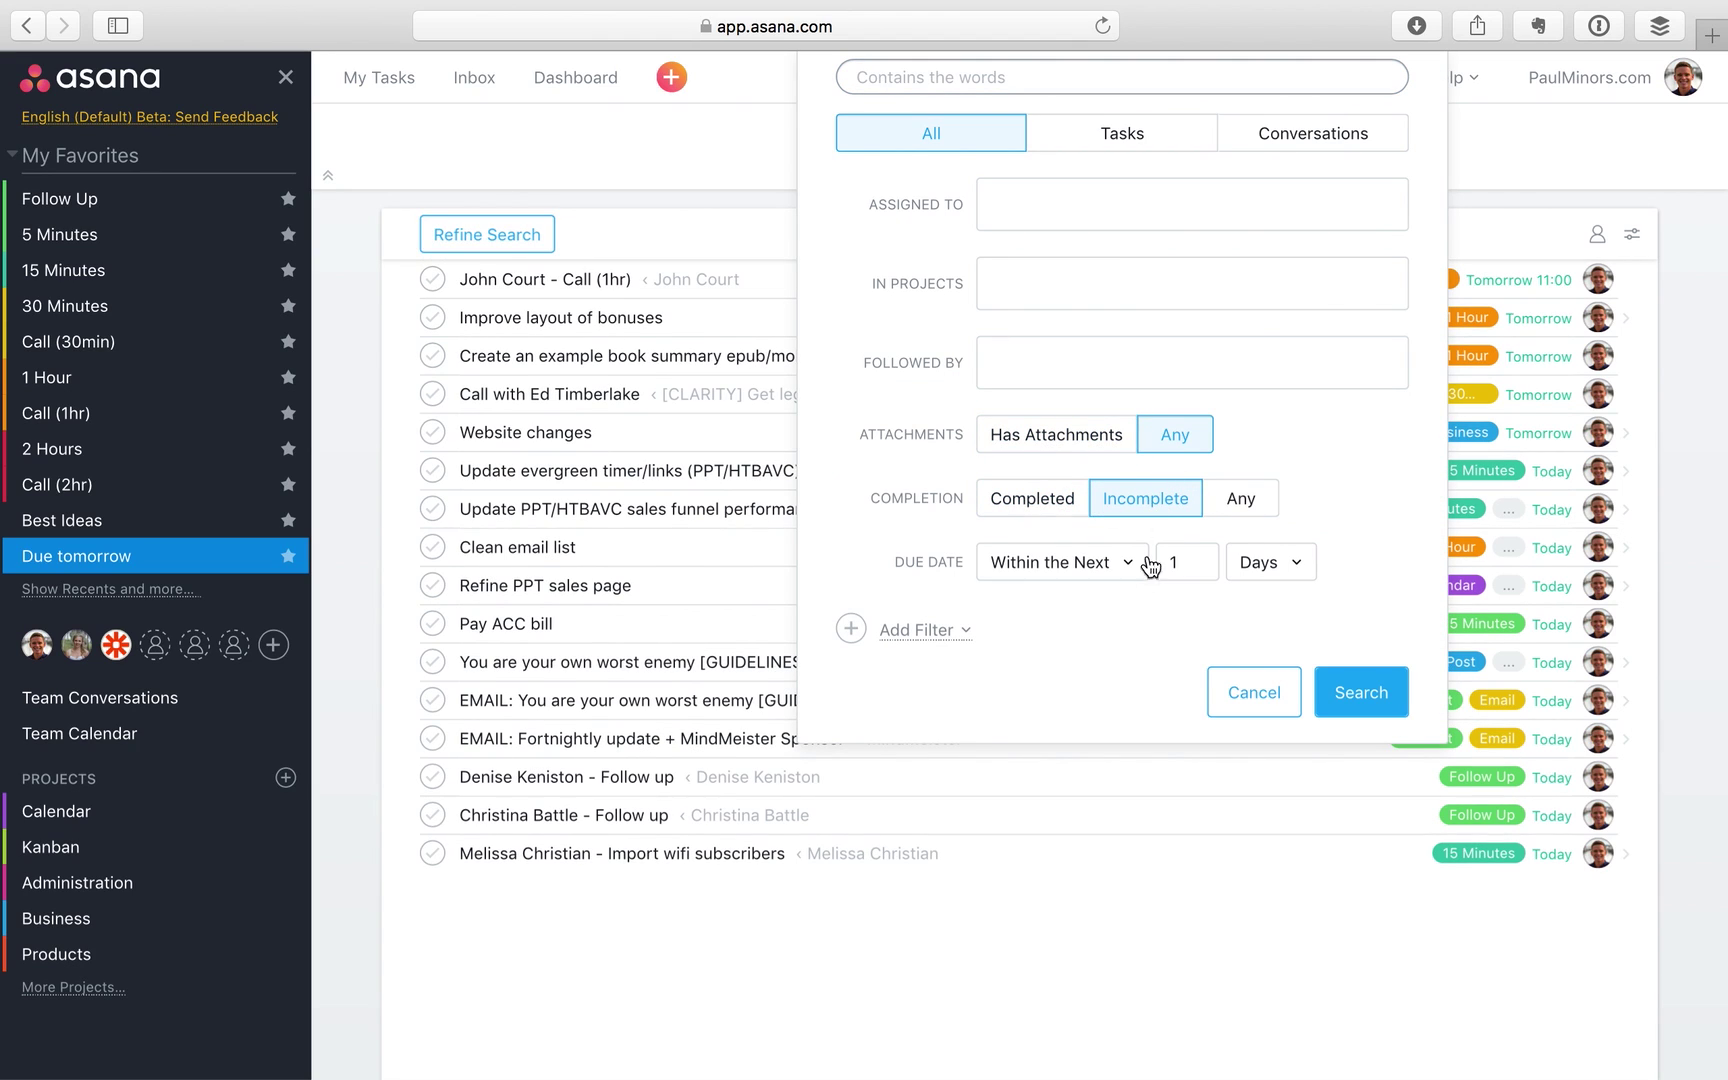
{"action": "left_click", "coordinate": [1258, 700]}
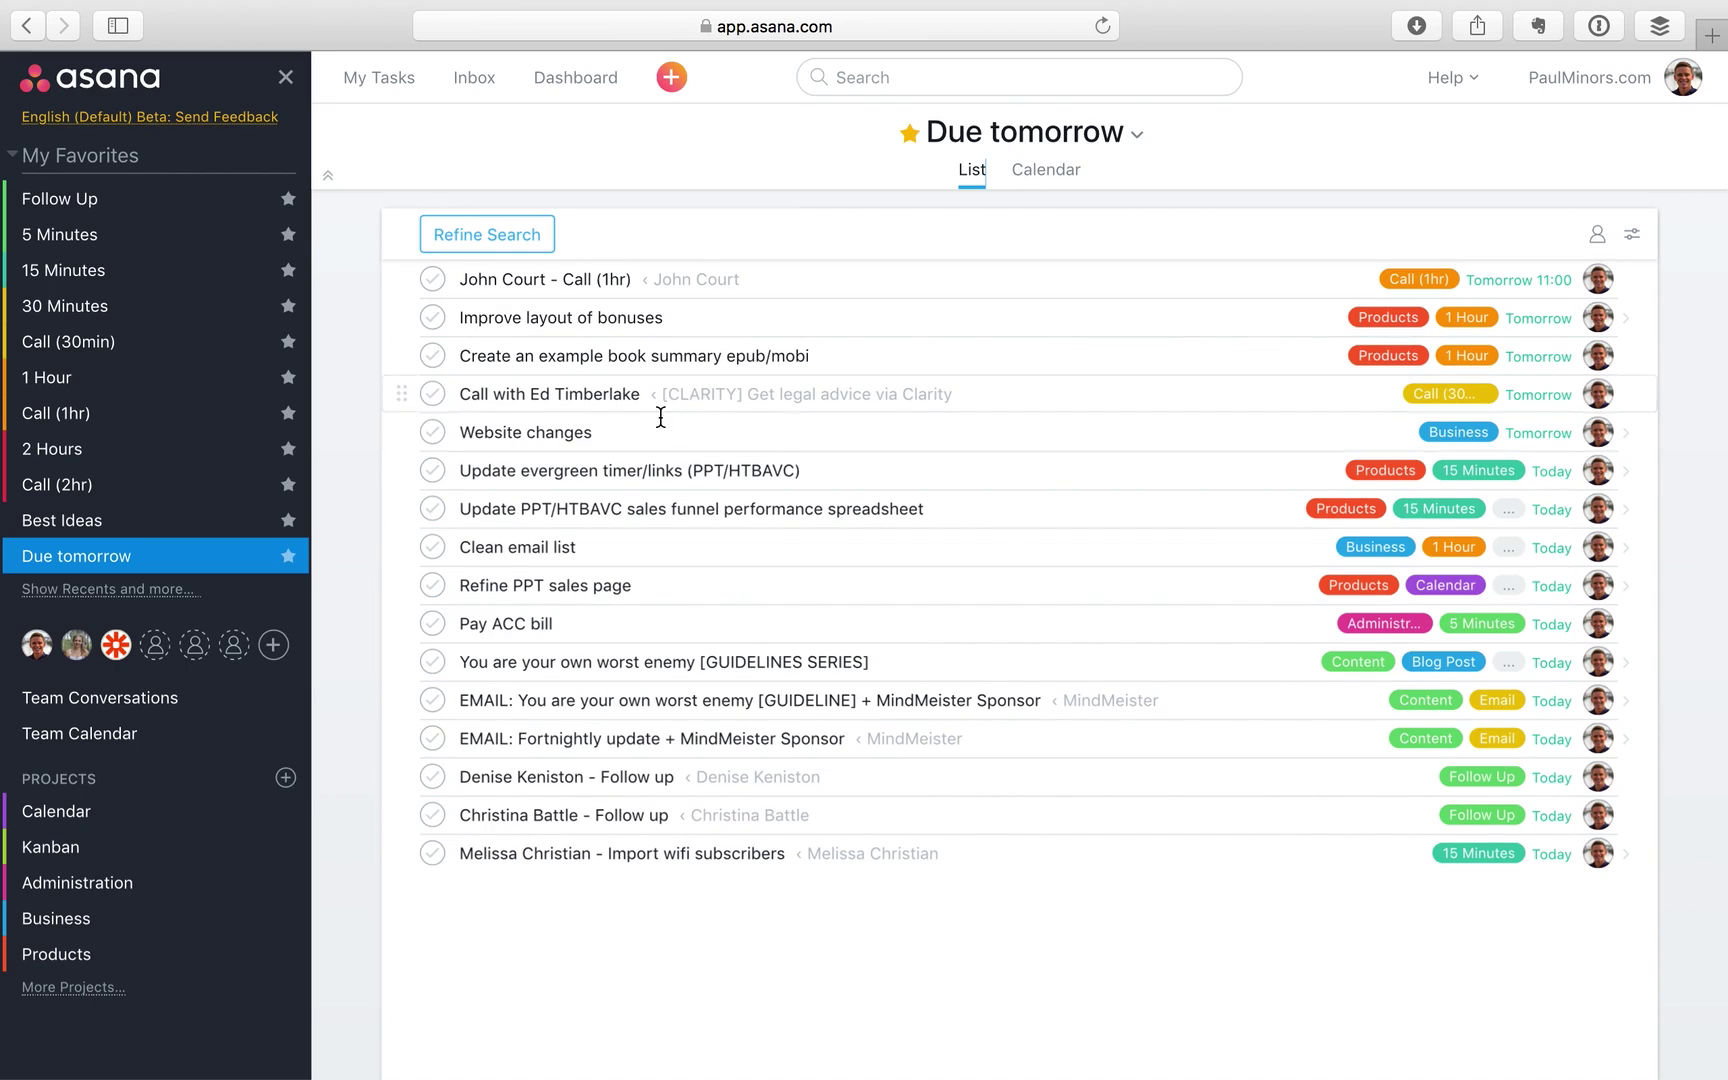
{"action": "left_click", "coordinate": [771, 280]}
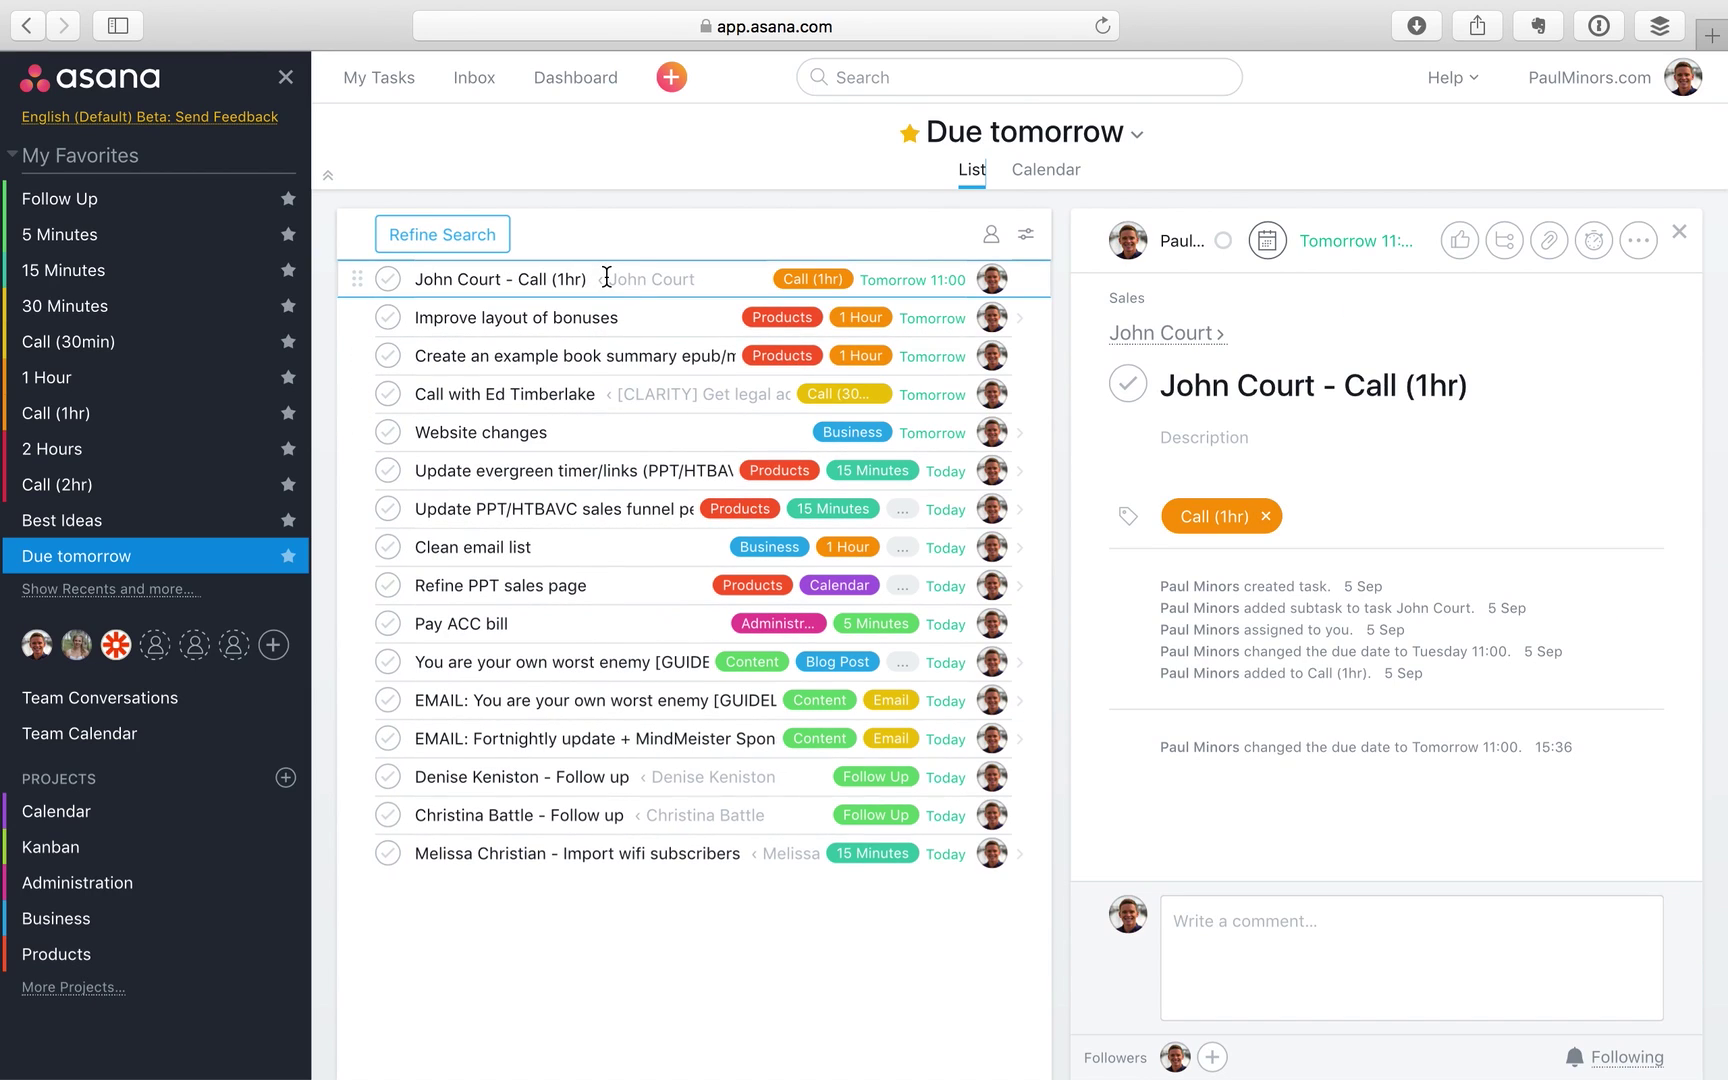
{"action": "left_click", "coordinate": [656, 429], "text": "shift"}
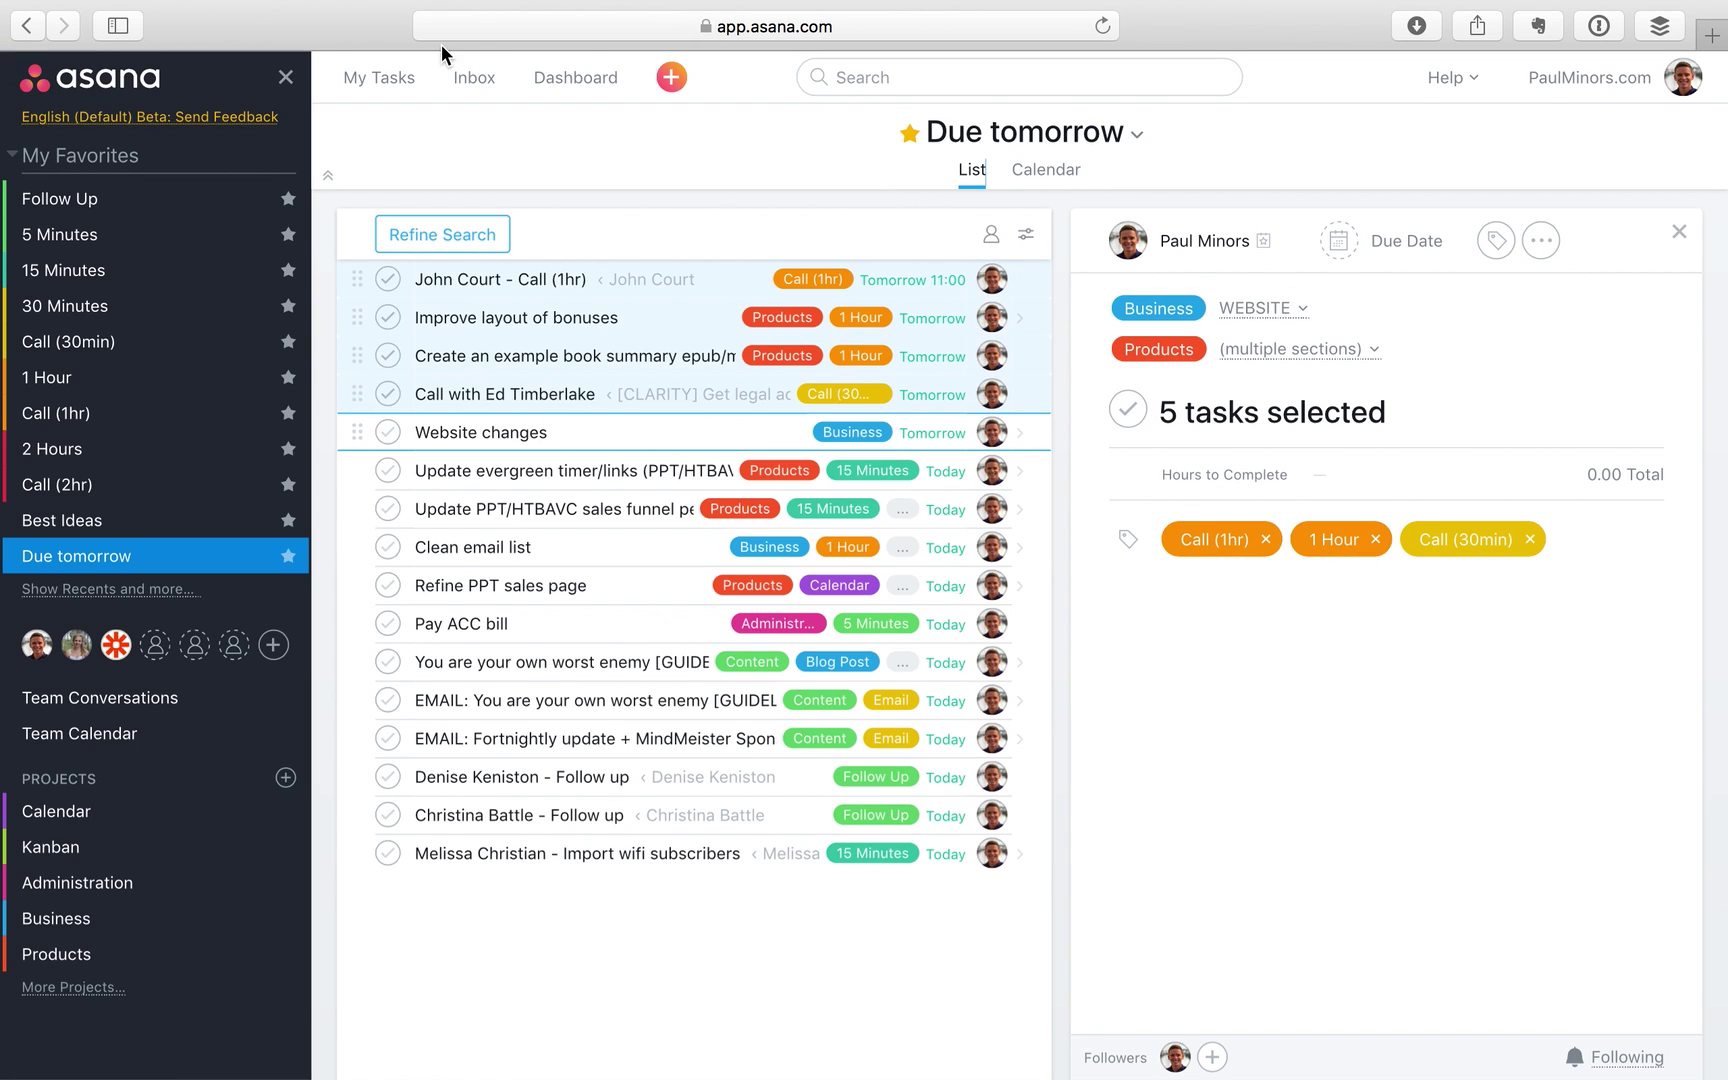
{"action": "left_click", "coordinate": [369, 87]}
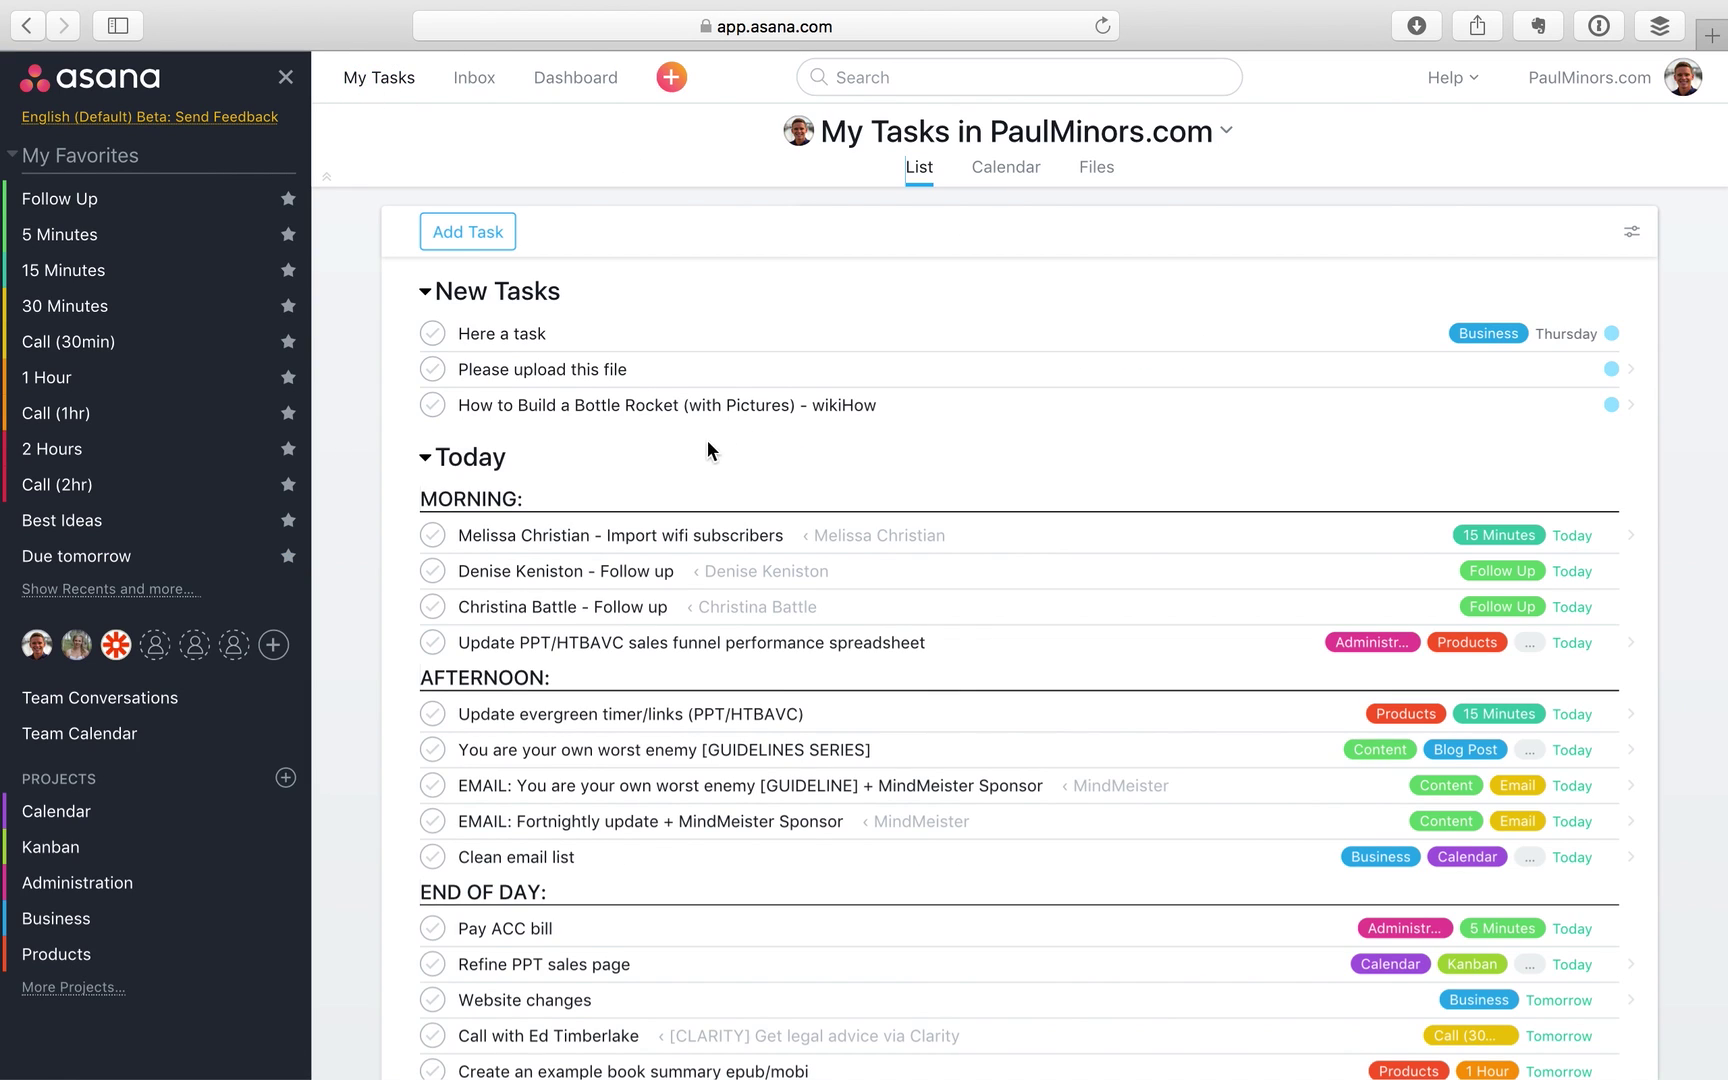
{"action": "scroll", "coordinate": [707, 445], "scroll_direction": "down", "scroll_amount": 1}
{"action": "scroll", "coordinate": [700, 455], "scroll_direction": "down", "scroll_amount": 5}
{"action": "scroll", "coordinate": [715, 700], "scroll_direction": "up", "scroll_amount": 2}
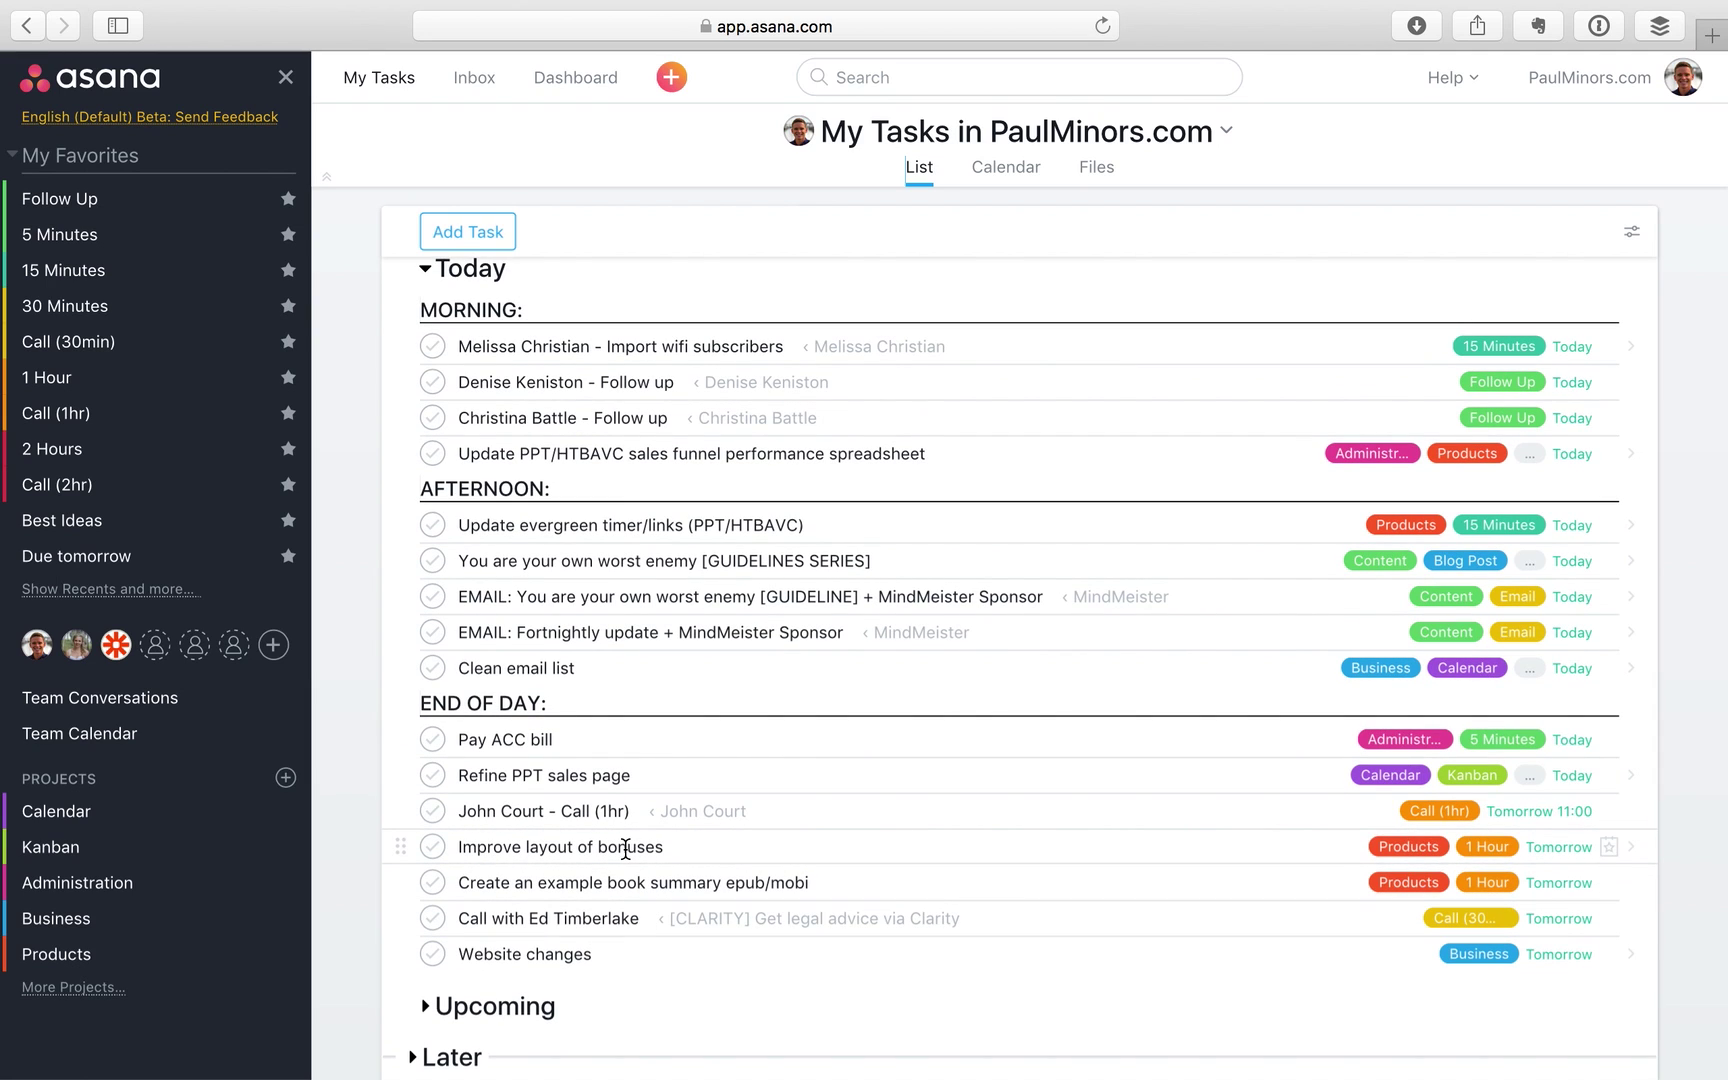
{"action": "scroll", "coordinate": [495, 810], "scroll_direction": "up", "scroll_amount": 4}
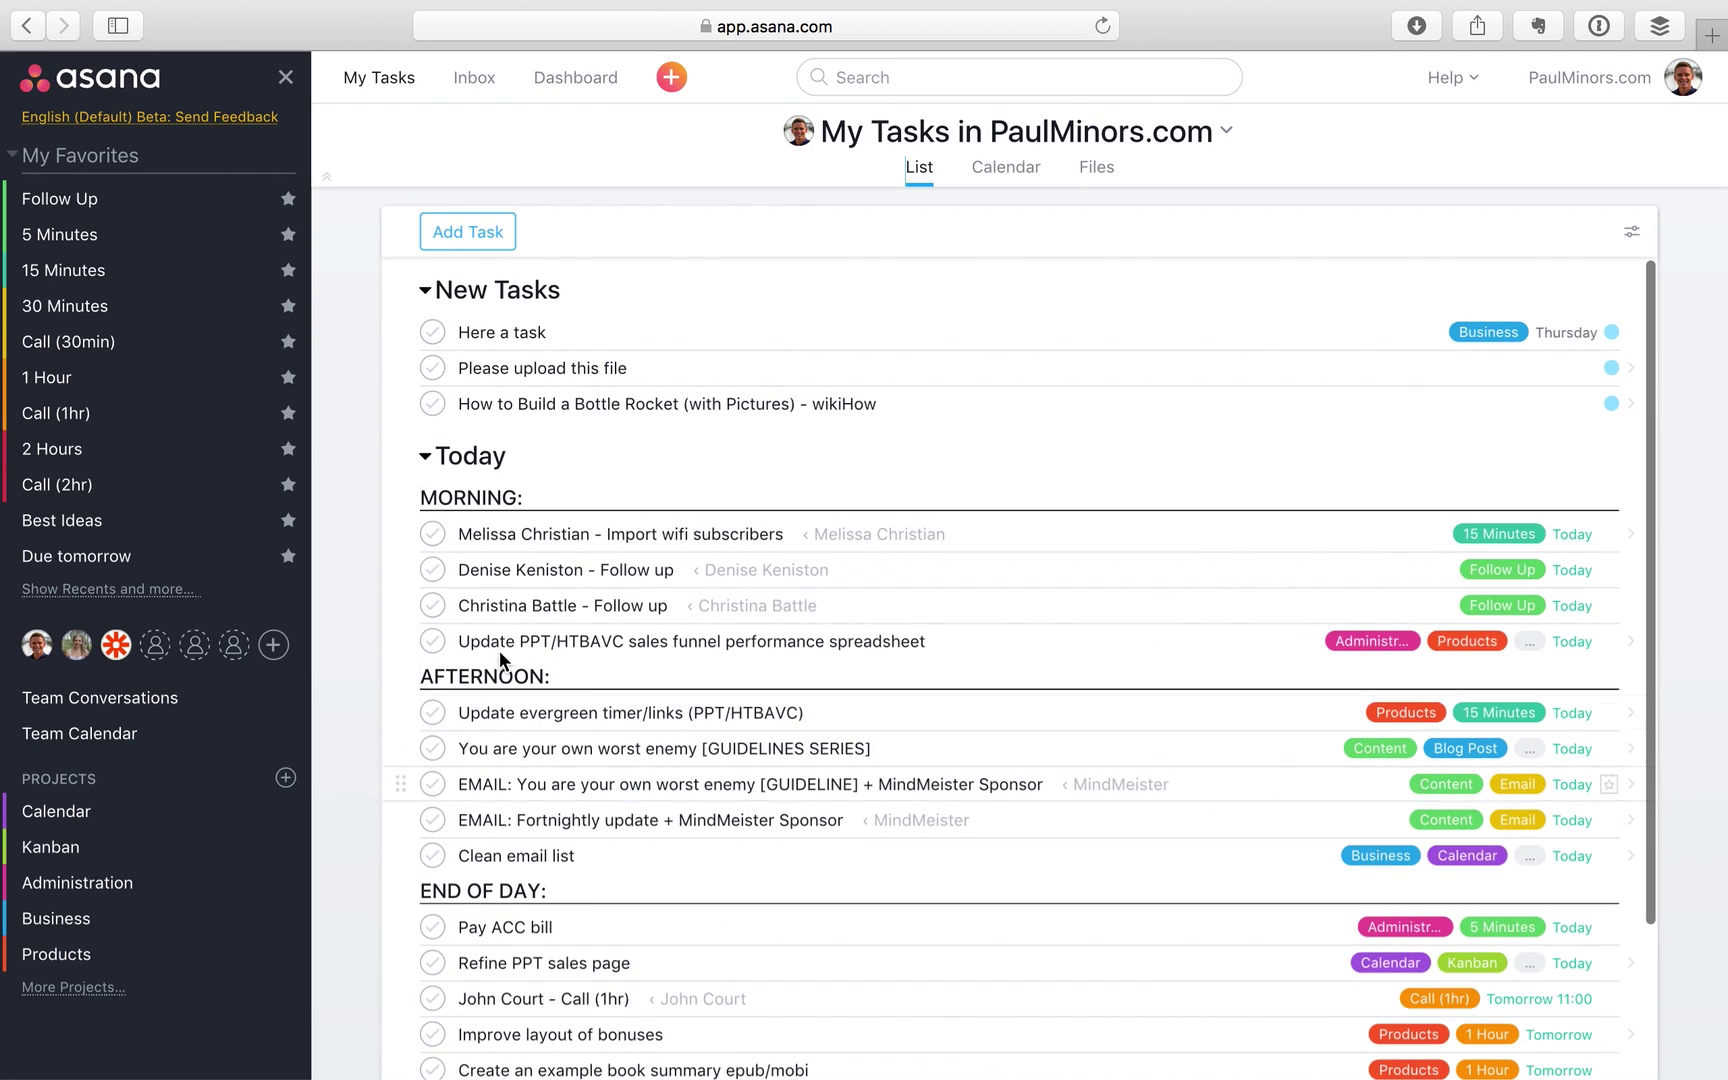
{"action": "scroll", "coordinate": [486, 775], "scroll_direction": "down", "scroll_amount": 4}
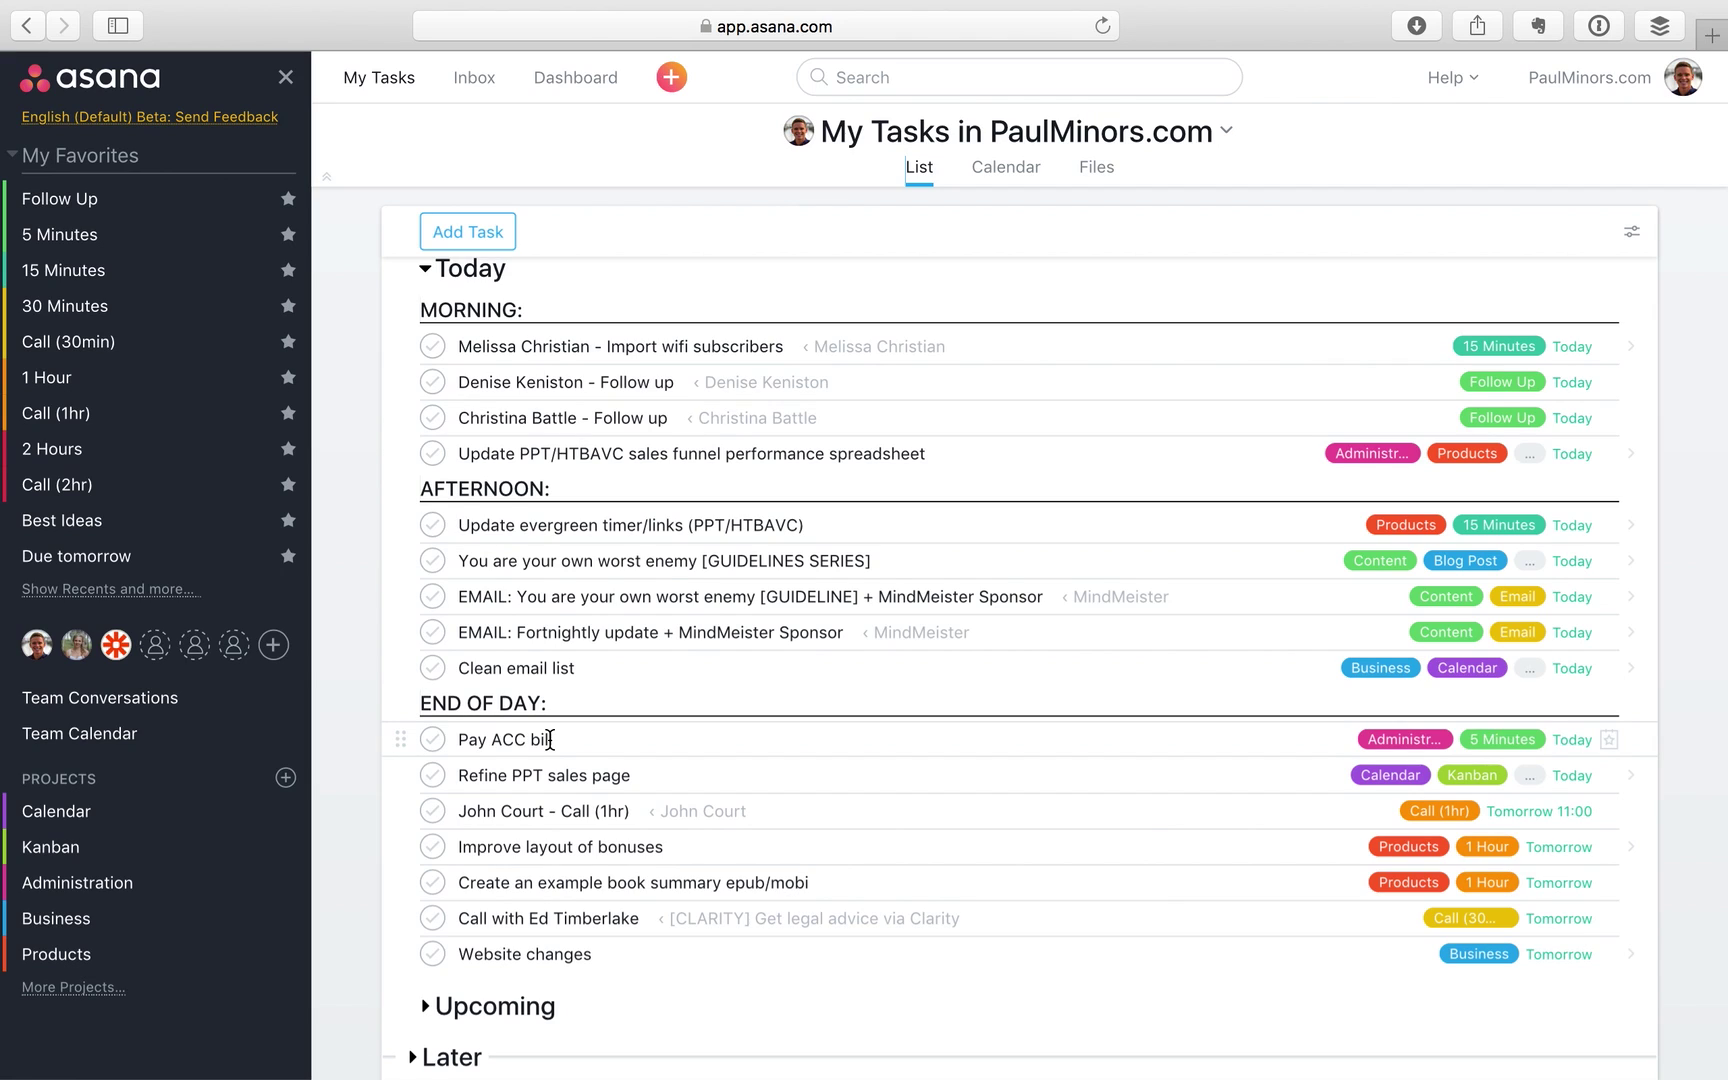
{"action": "left_click", "coordinate": [930, 168]}
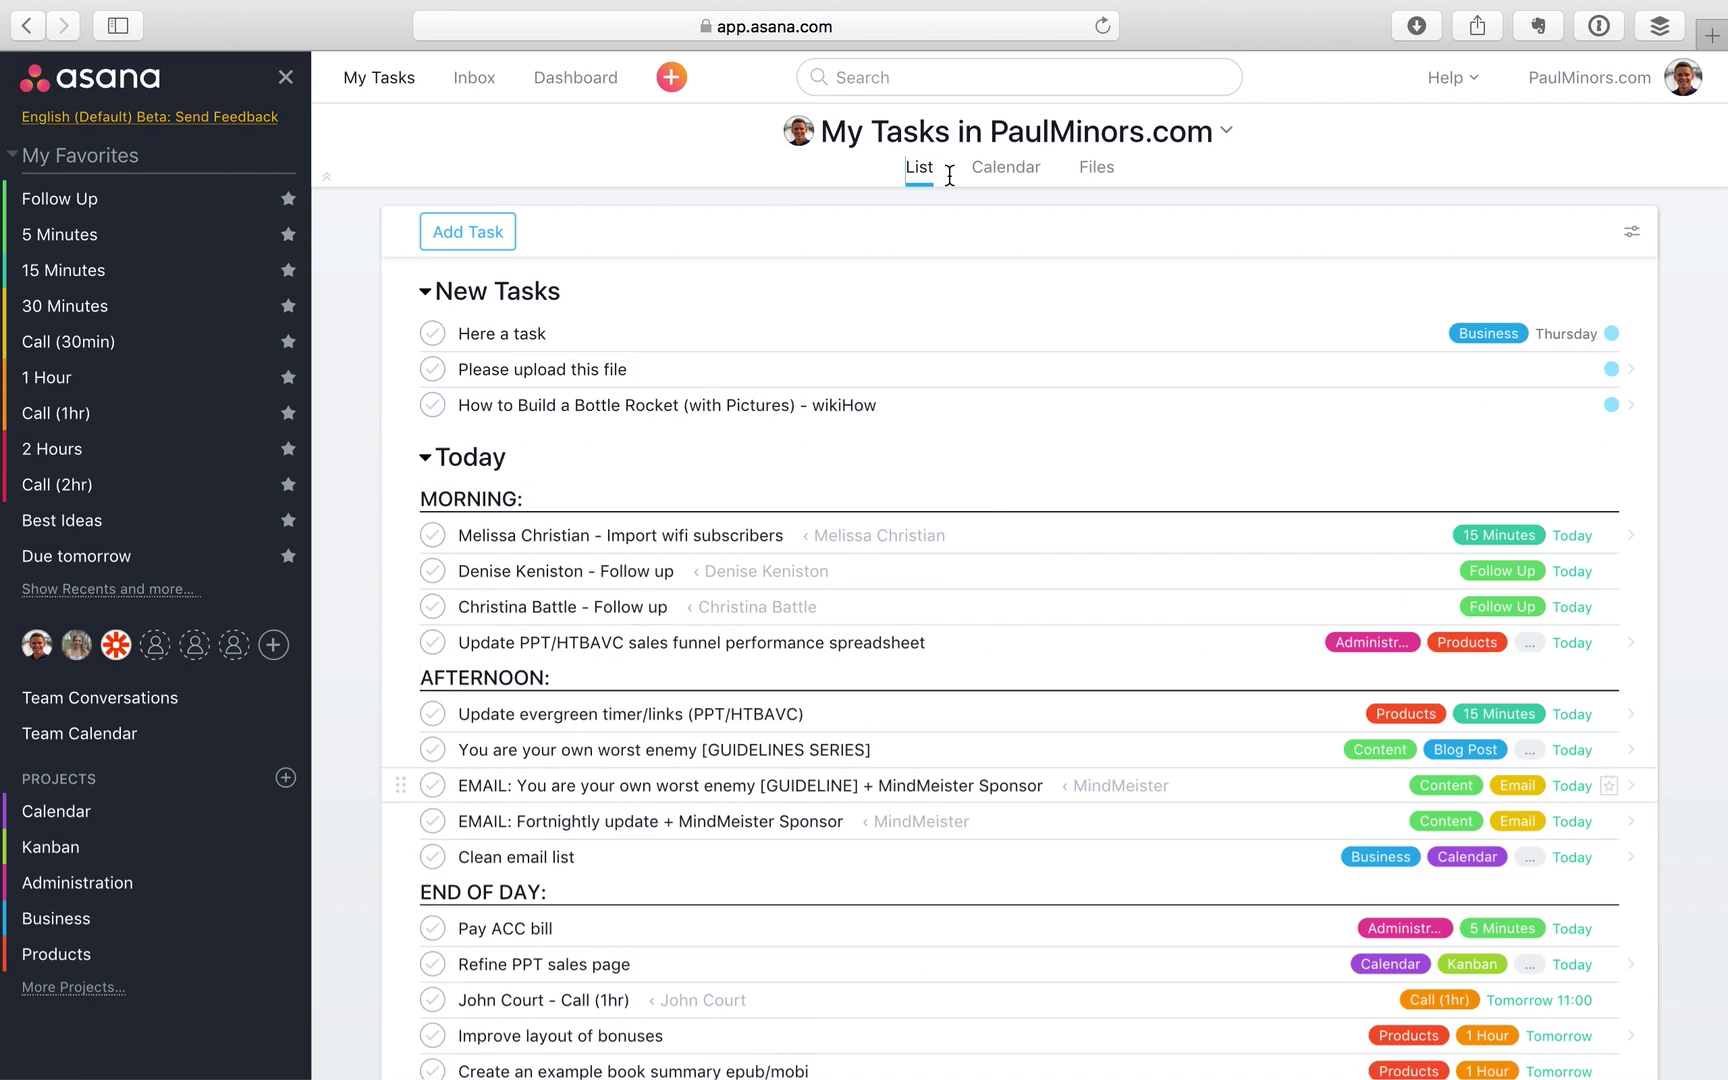